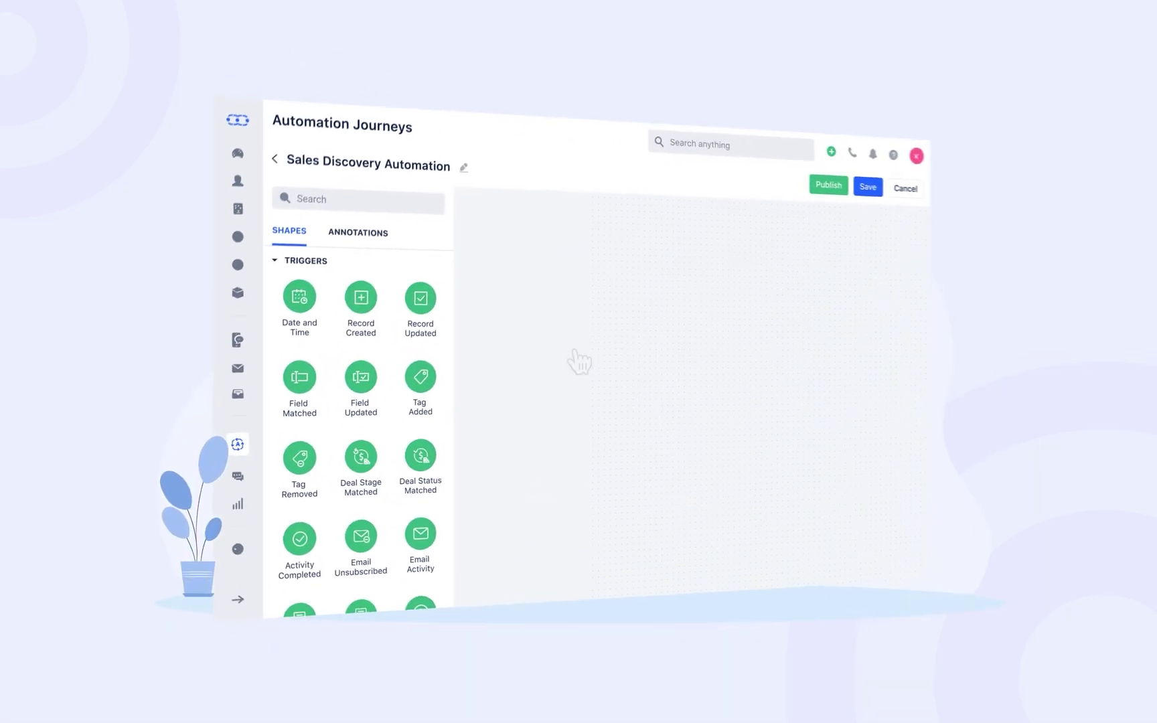
- Place a Record Created trigger and a Check Contact Field condition on the canvas, connected
{"action": "left_click_drag", "start_coordinate": [361, 298], "coordinate": [565, 271]}
{"action": "scroll", "coordinate": [451, 359], "scroll_direction": "down", "scroll_amount": 1}
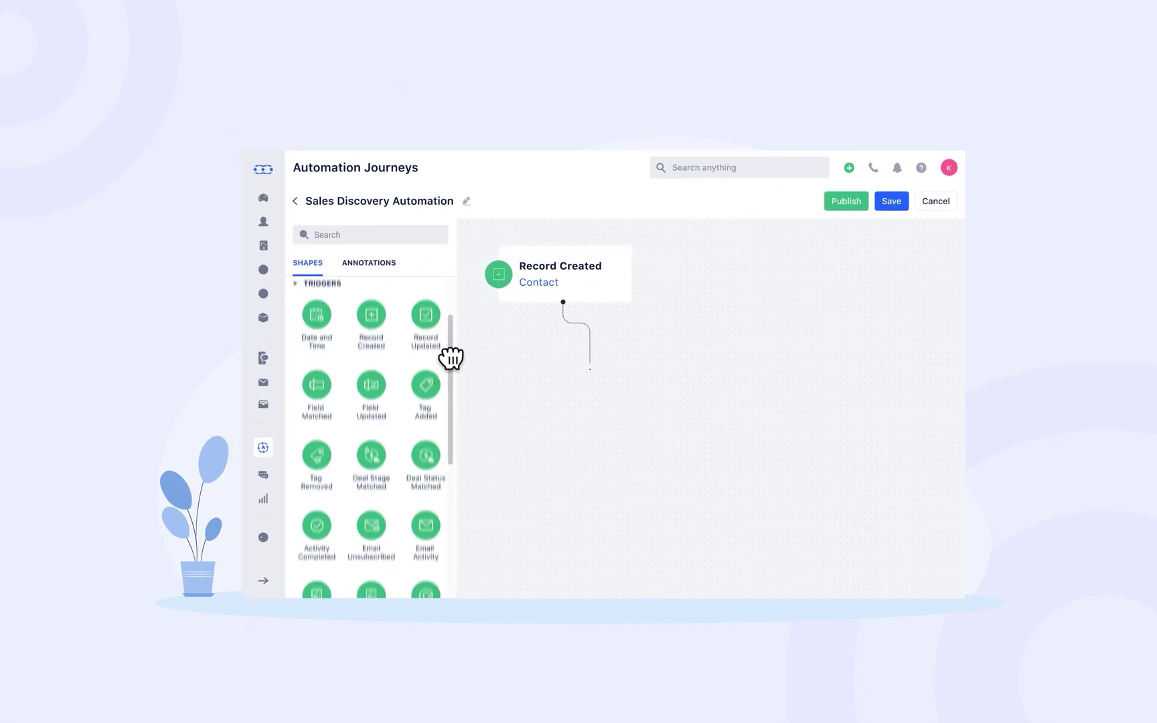
{"action": "left_click_drag", "start_coordinate": [451, 359], "coordinate": [454, 428]}
{"action": "left_click_drag", "start_coordinate": [382, 346], "coordinate": [590, 405]}
{"action": "left_click_drag", "start_coordinate": [452, 493], "coordinate": [452, 533]}
- Add a Send Email step, then a delay and a Send Text follow-up after it
{"action": "left_click_drag", "start_coordinate": [426, 328], "coordinate": [774, 262]}
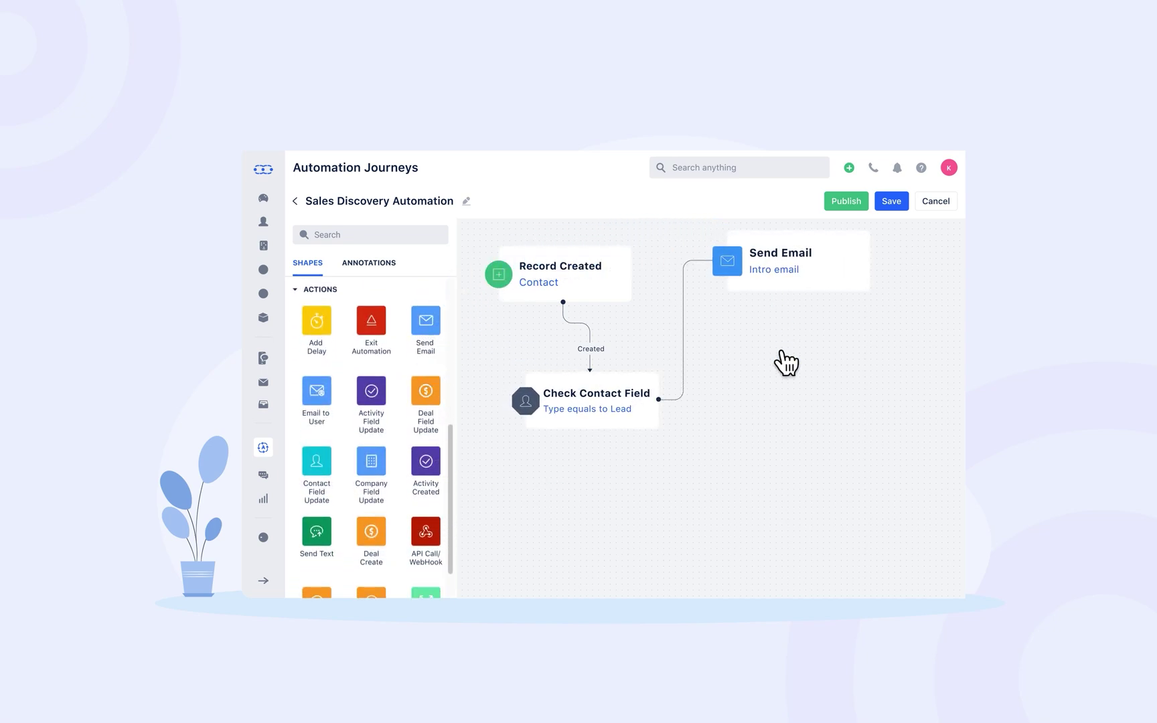
{"action": "left_click_drag", "start_coordinate": [318, 320], "coordinate": [803, 369]}
{"action": "left_click_drag", "start_coordinate": [338, 529], "coordinate": [776, 471]}
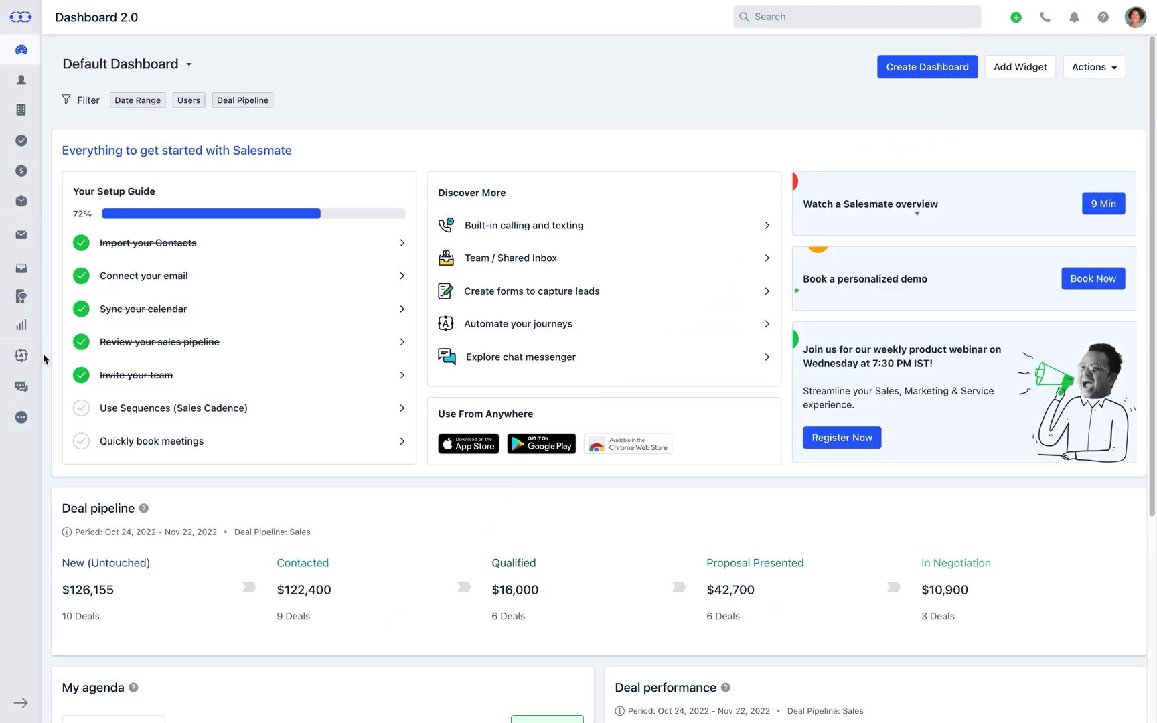
- Go to Automation Journeys from the sidebar and activate automation for the account
{"action": "left_click", "coordinate": [21, 355]}
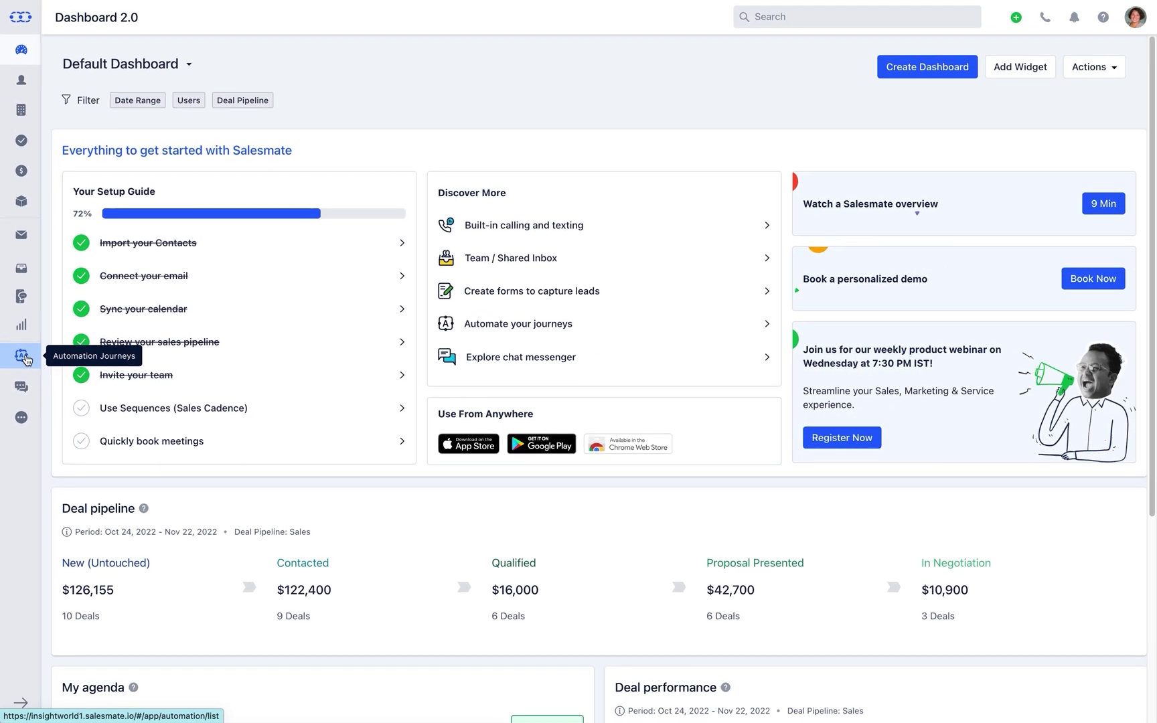
{"action": "left_click", "coordinate": [22, 356]}
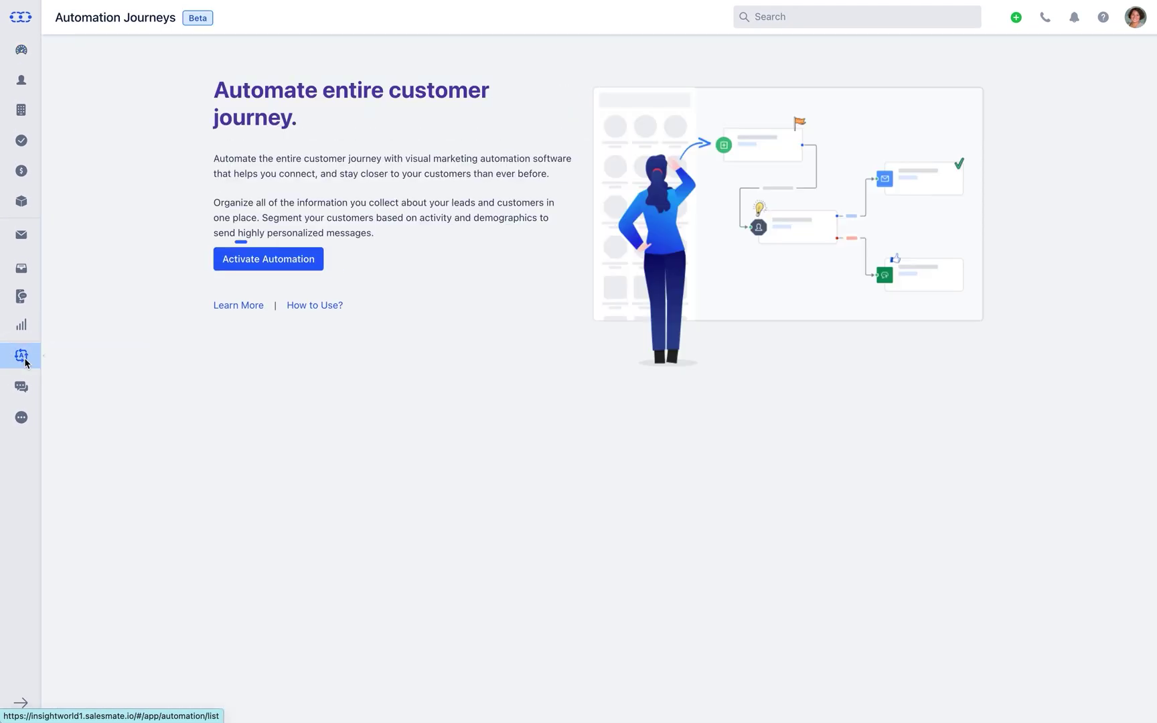
{"action": "left_click", "coordinate": [266, 260]}
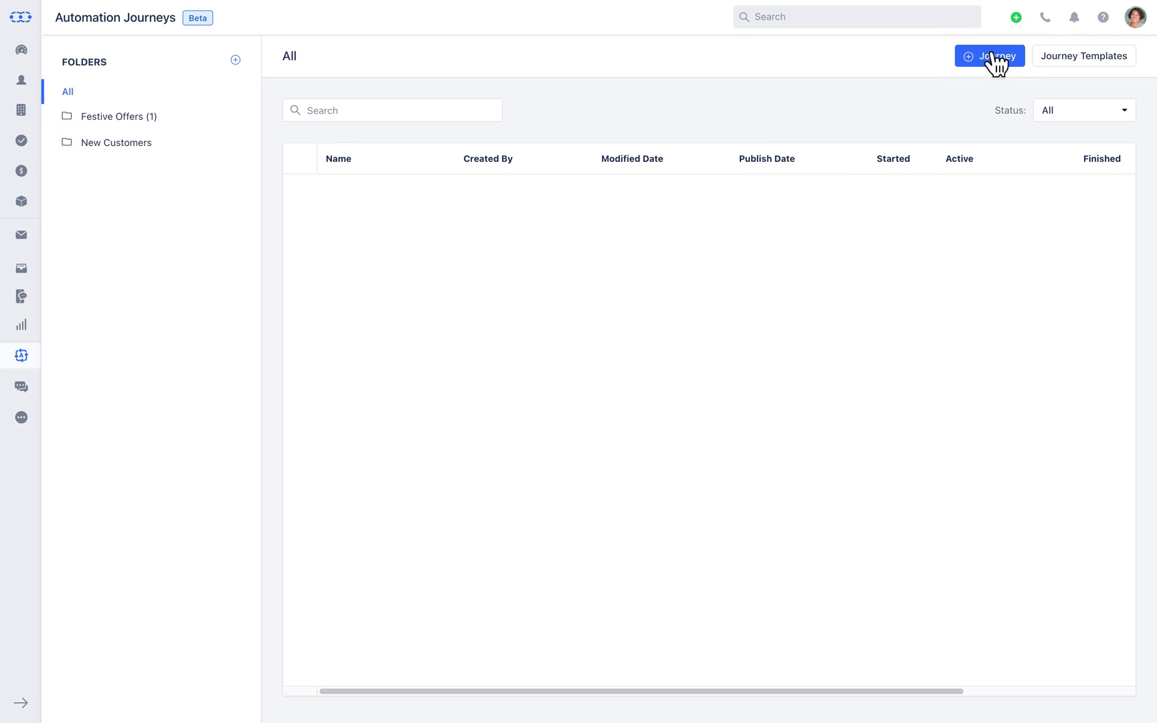
- Create a new journey and browse the Annotations and Shapes panels of the blank builder
{"action": "left_click", "coordinate": [995, 56]}
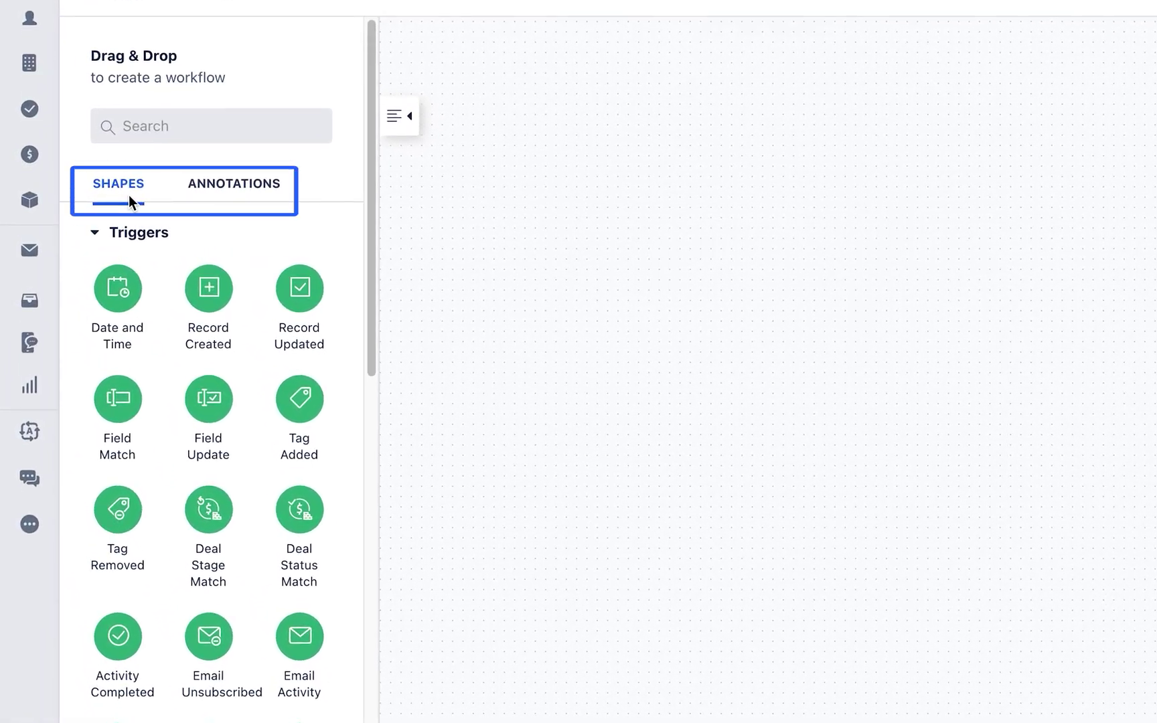
{"action": "left_click", "coordinate": [216, 198]}
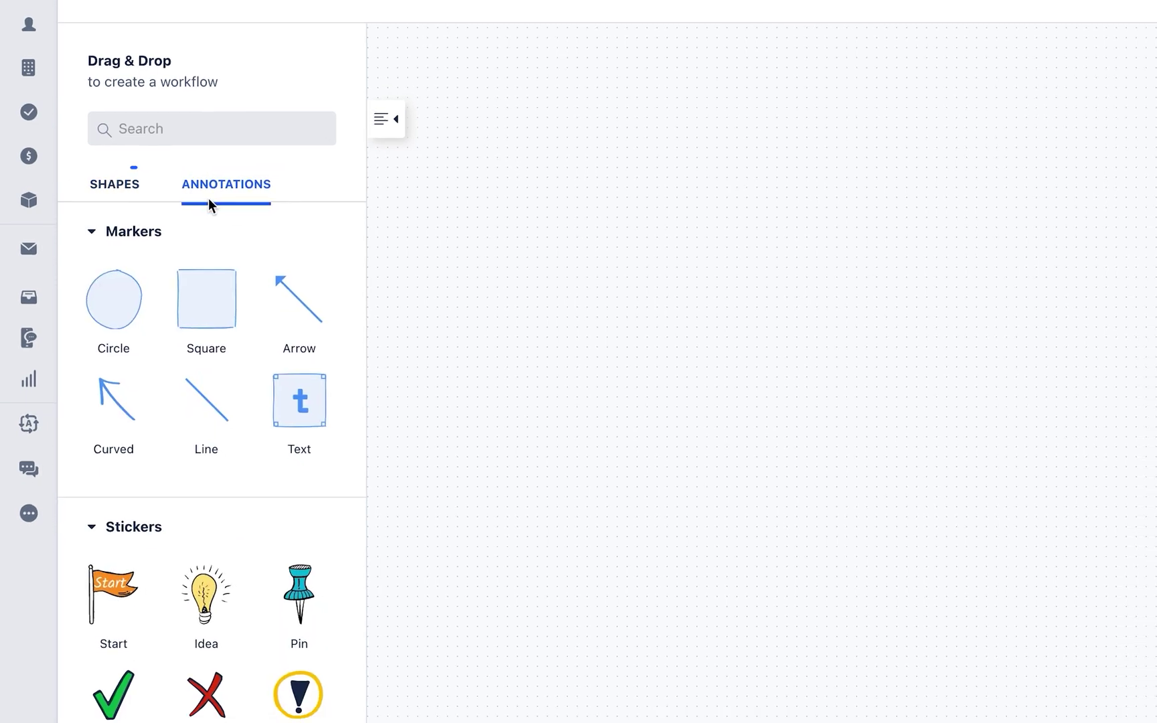
{"action": "left_click", "coordinate": [79, 196]}
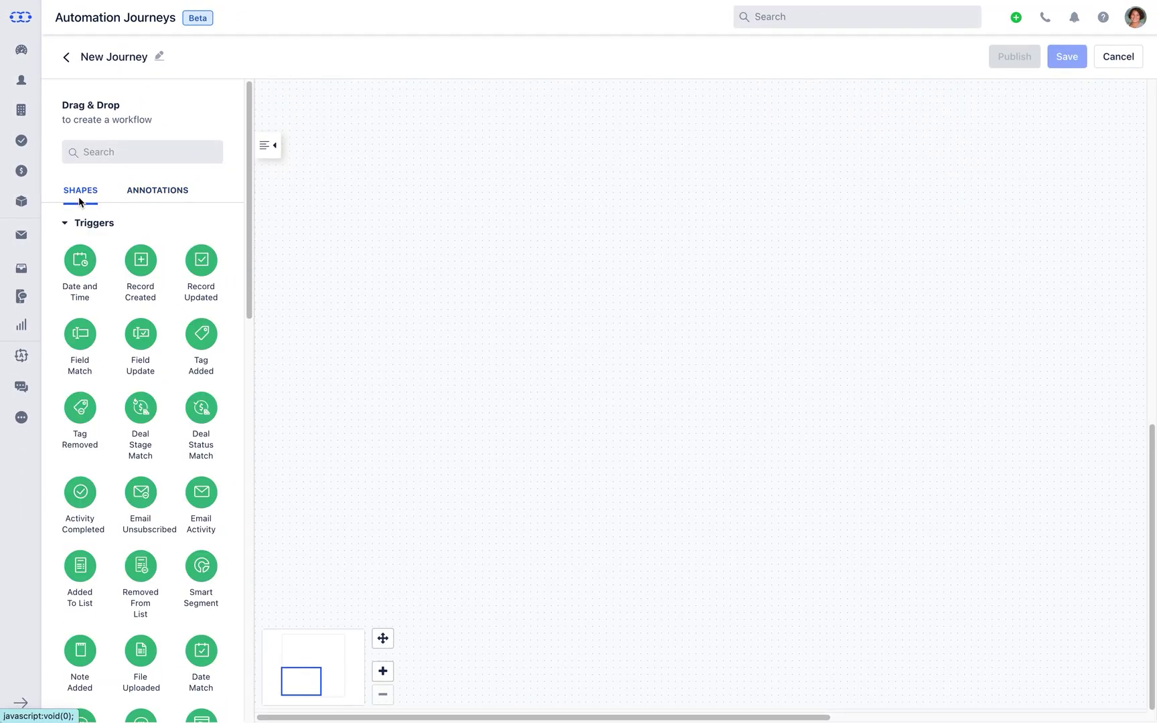
{"action": "left_click_drag", "start_coordinate": [248, 218], "coordinate": [253, 620]}
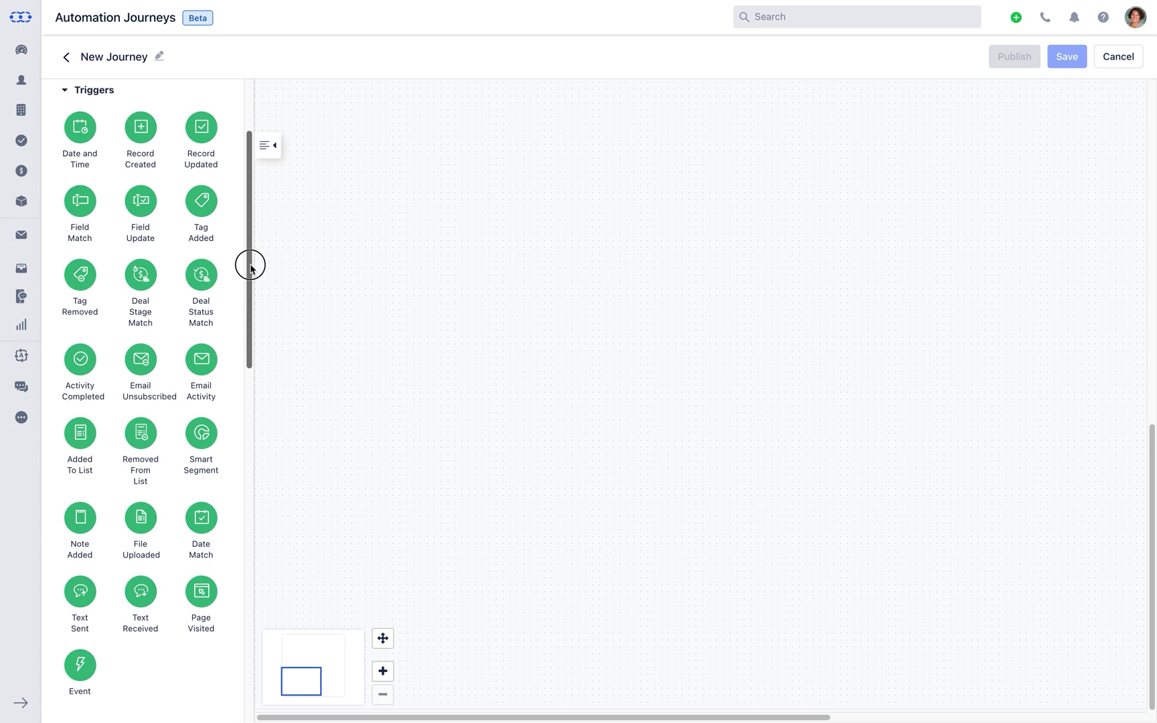
{"action": "left_click_drag", "start_coordinate": [250, 266], "coordinate": [235, 506]}
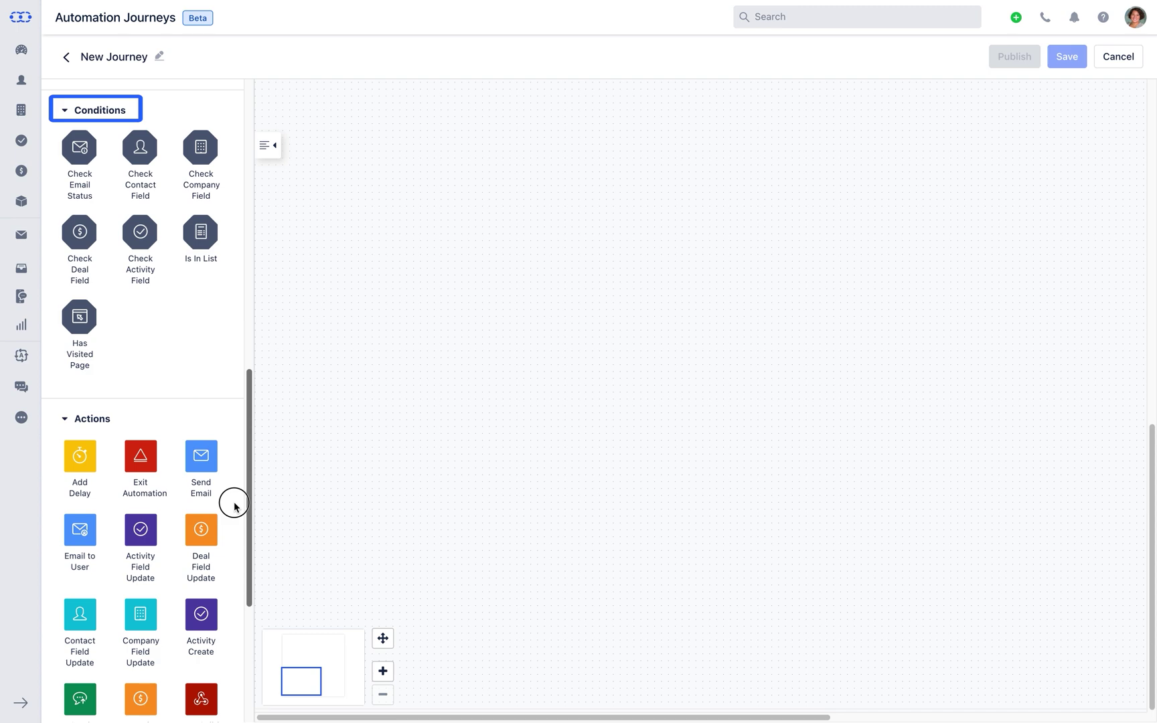
{"action": "left_click_drag", "start_coordinate": [234, 507], "coordinate": [255, 627]}
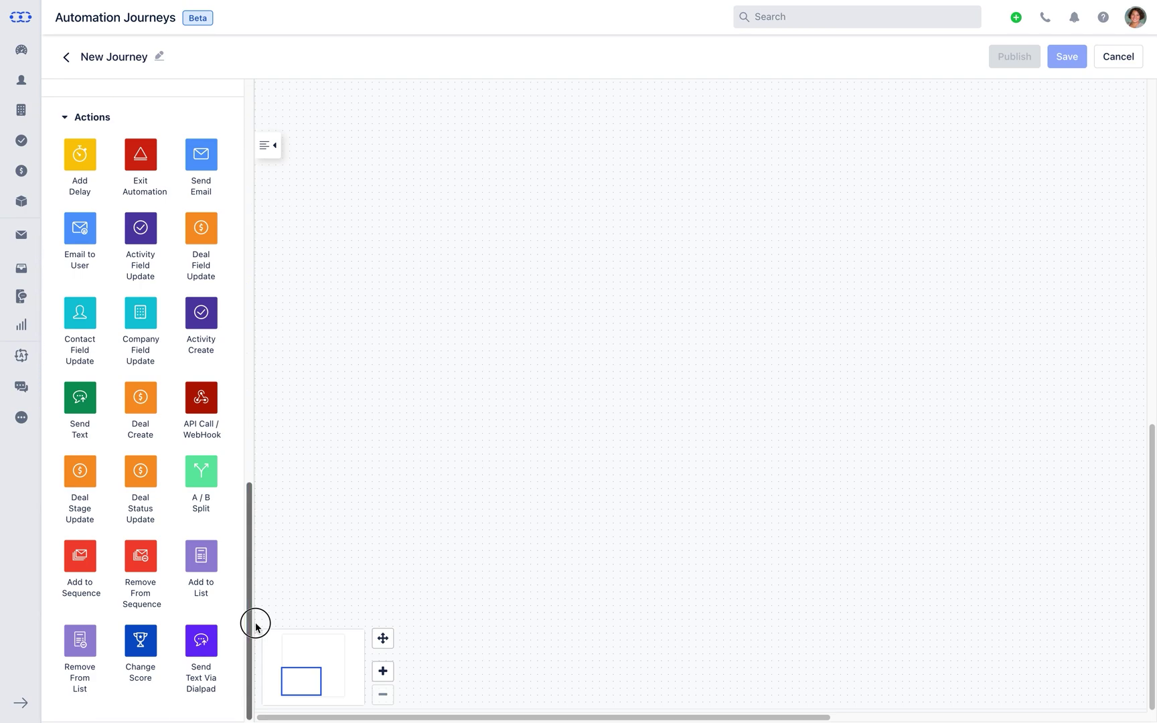
{"action": "left_click_drag", "start_coordinate": [253, 620], "coordinate": [265, 202]}
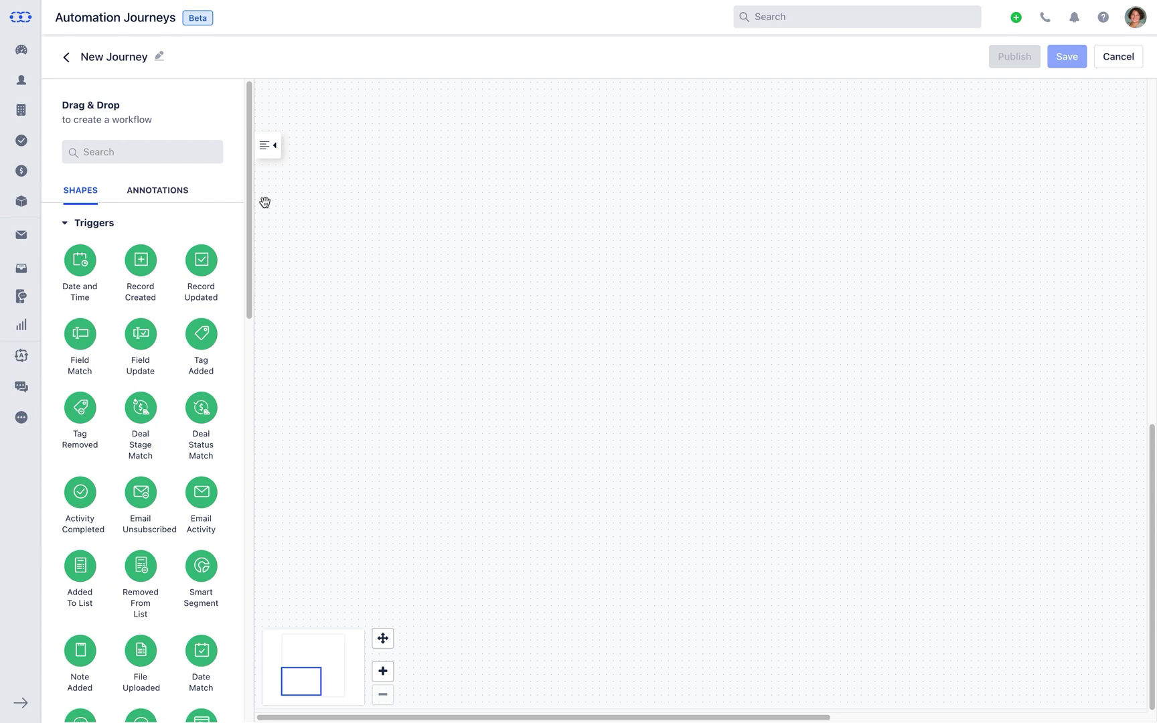
- Place a Field Match trigger on the canvas, keeping Contact as its module
{"action": "key", "text": "Tab"}
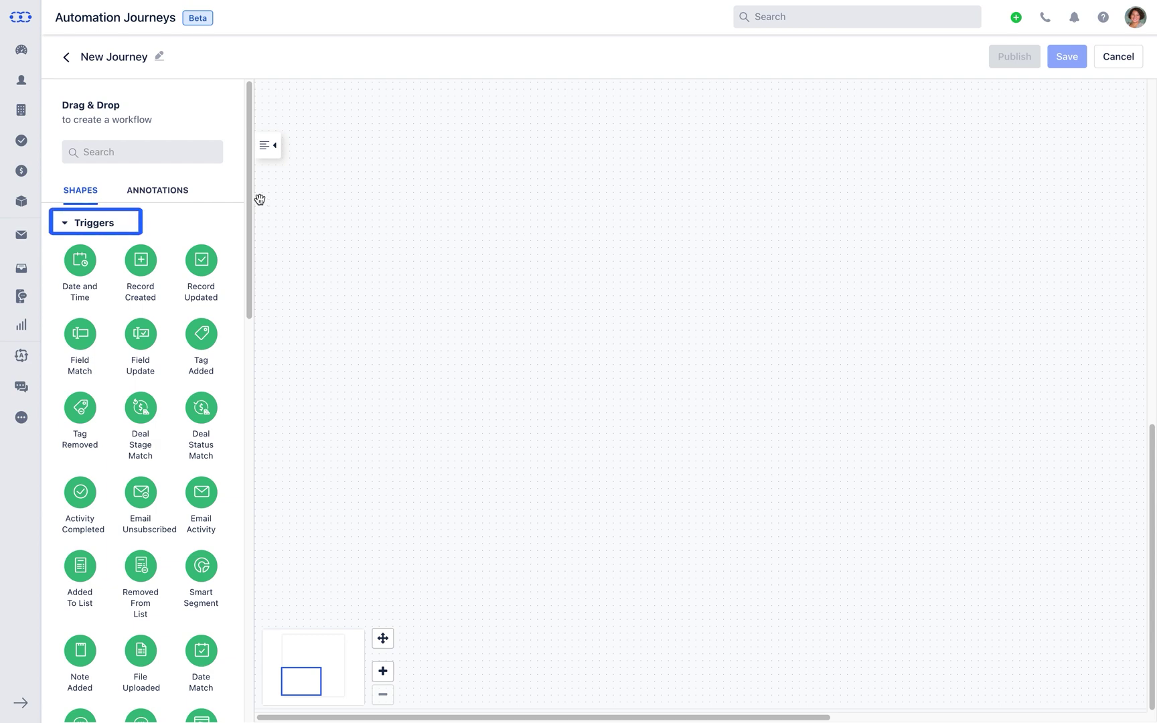
{"action": "left_click", "coordinate": [260, 200]}
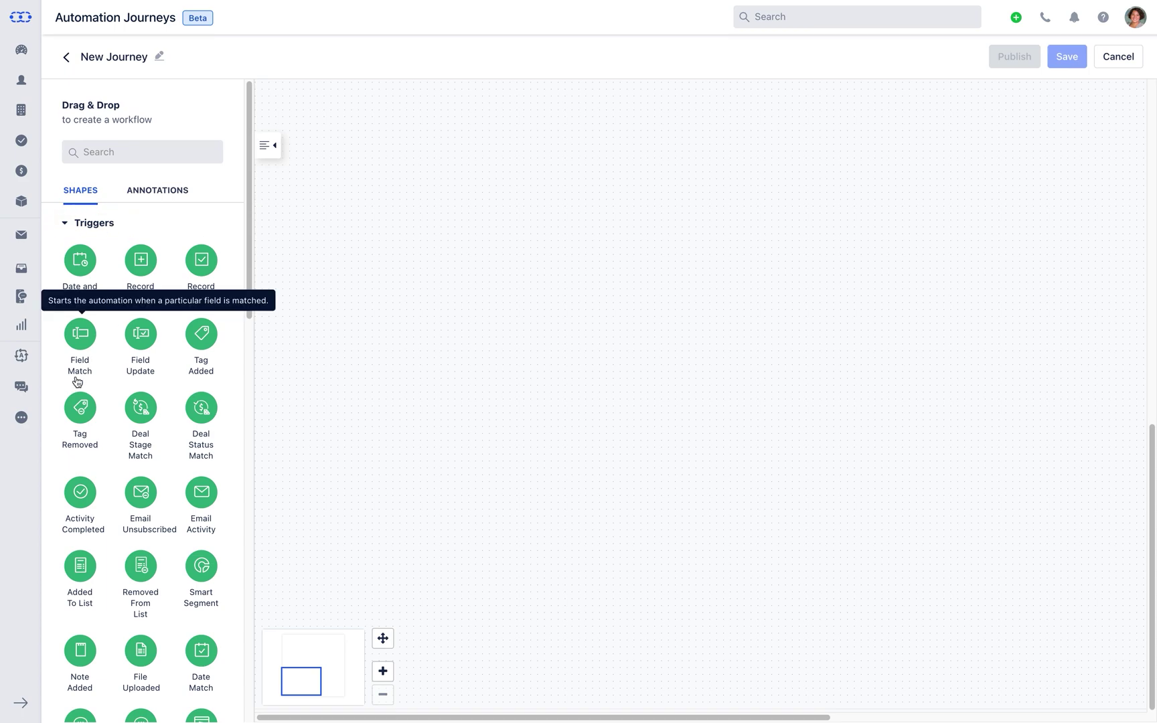
{"action": "left_click_drag", "start_coordinate": [77, 382], "coordinate": [332, 386]}
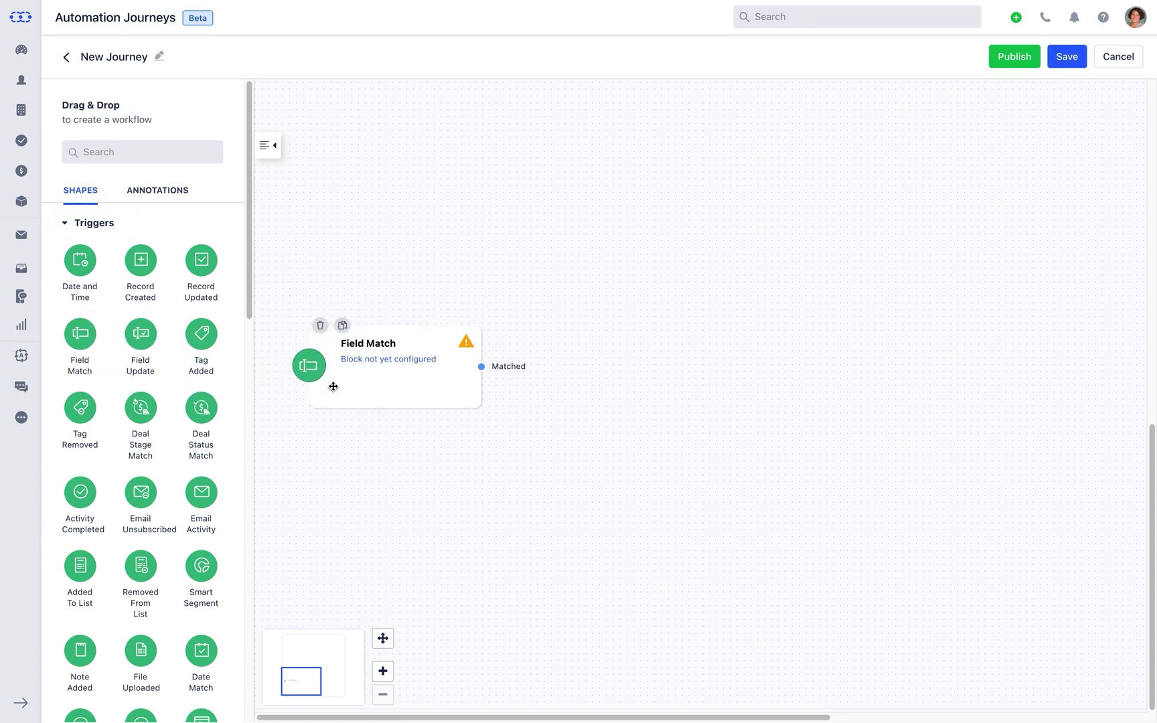
{"action": "left_click", "coordinate": [364, 368]}
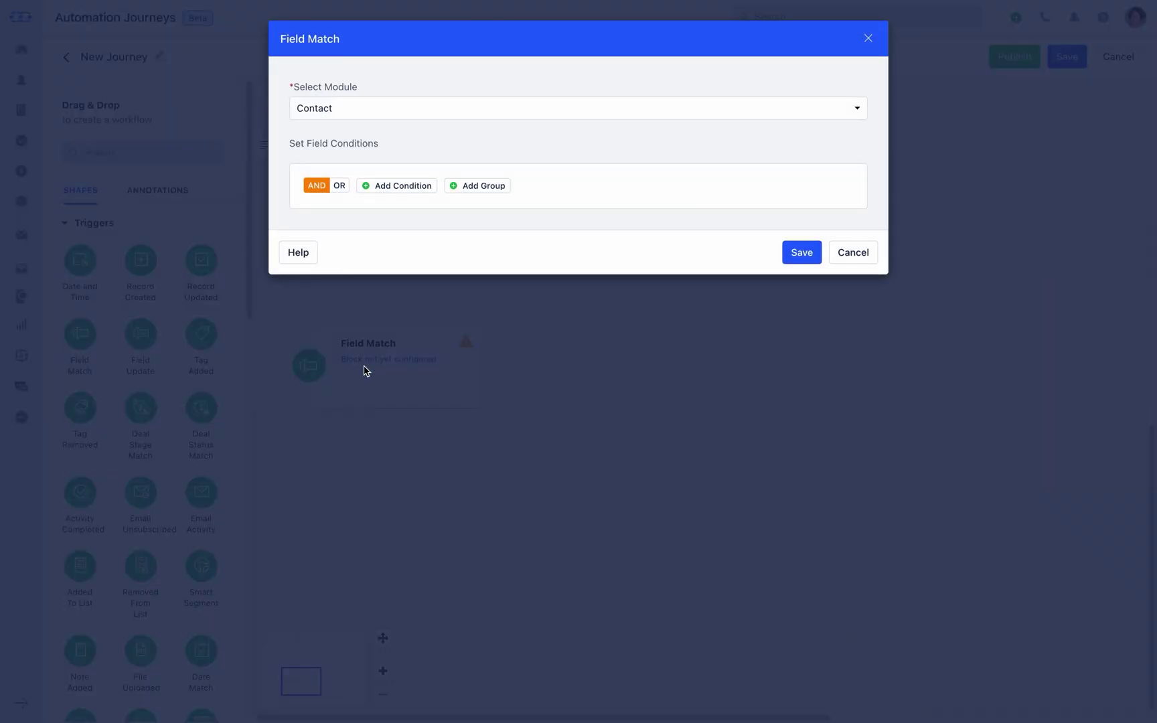
{"action": "left_click", "coordinate": [857, 112]}
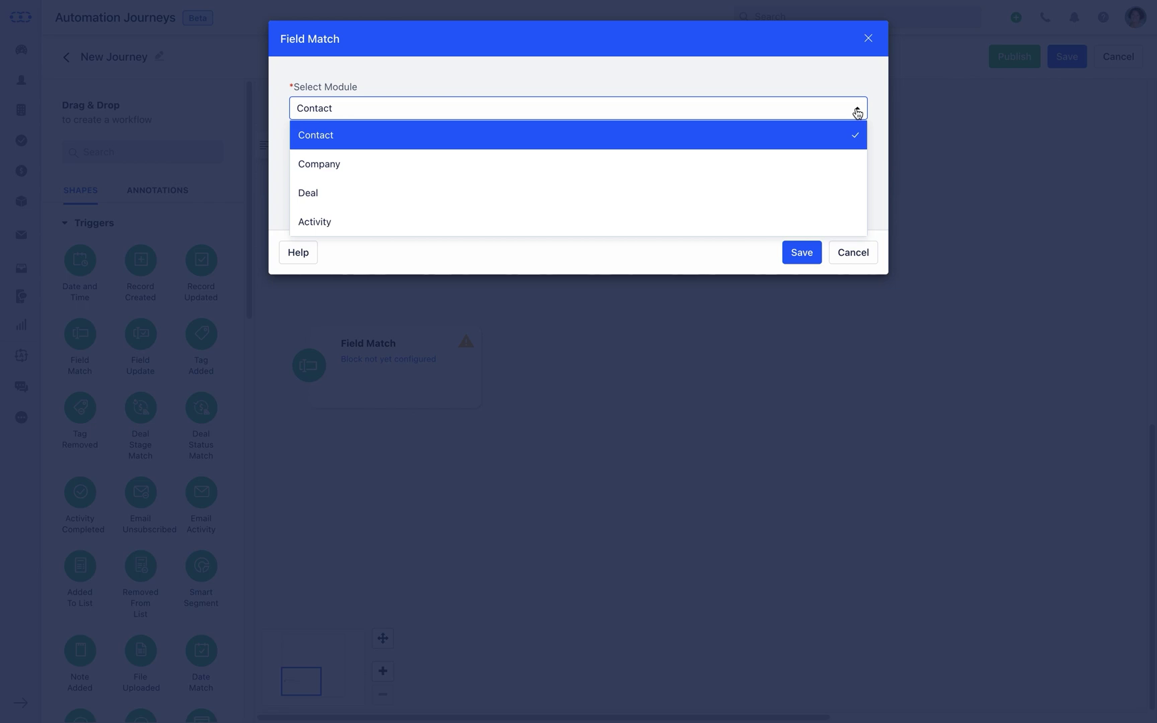
{"action": "left_click", "coordinate": [857, 112]}
- Add a first Field Match condition: Type equals Customer
{"action": "left_click", "coordinate": [407, 190]}
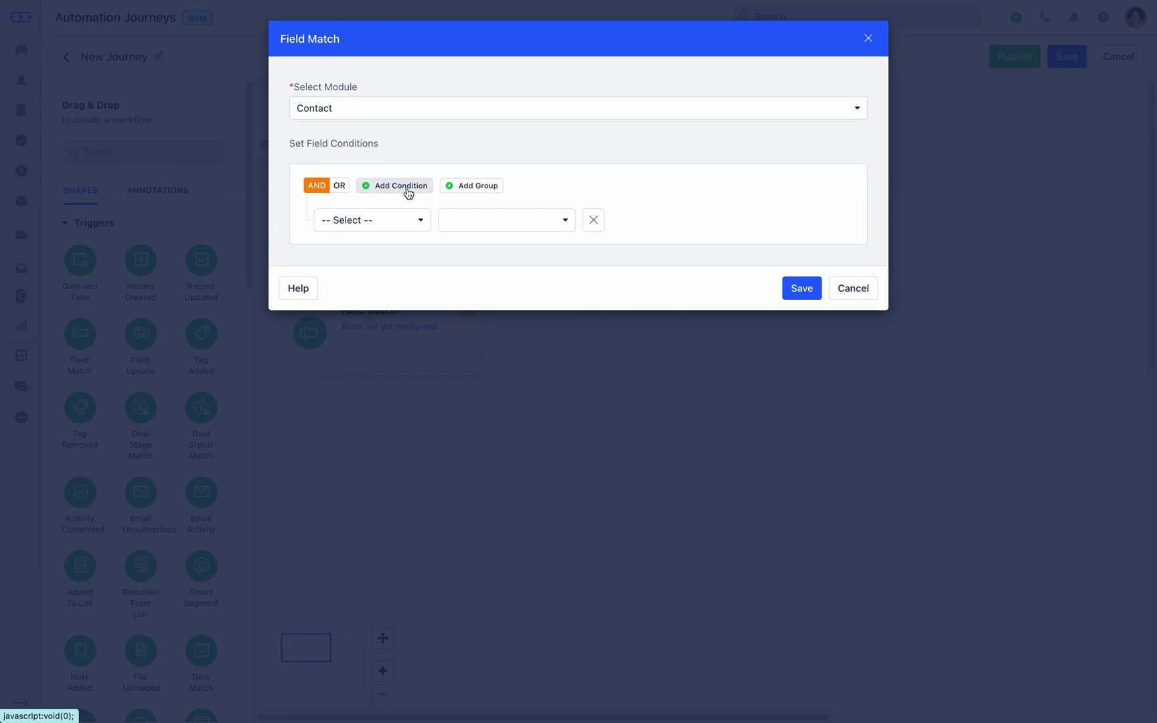
{"action": "left_click", "coordinate": [420, 225]}
{"action": "type", "text": "ty"}
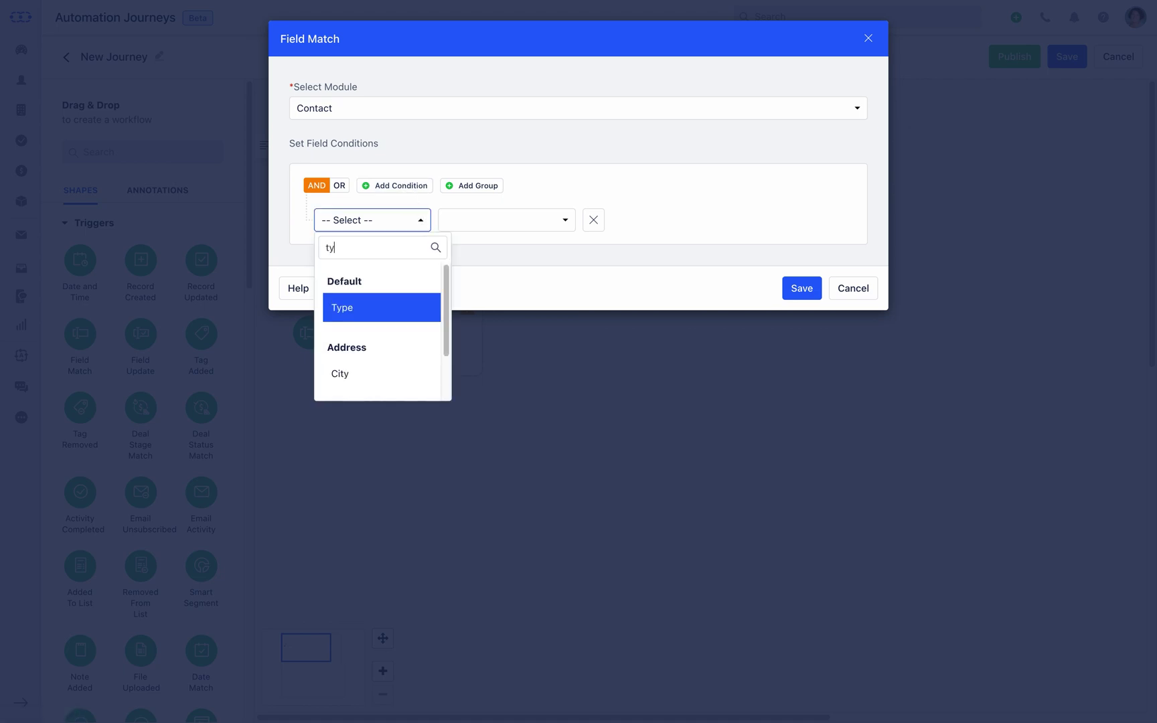
{"action": "left_click", "coordinate": [417, 308]}
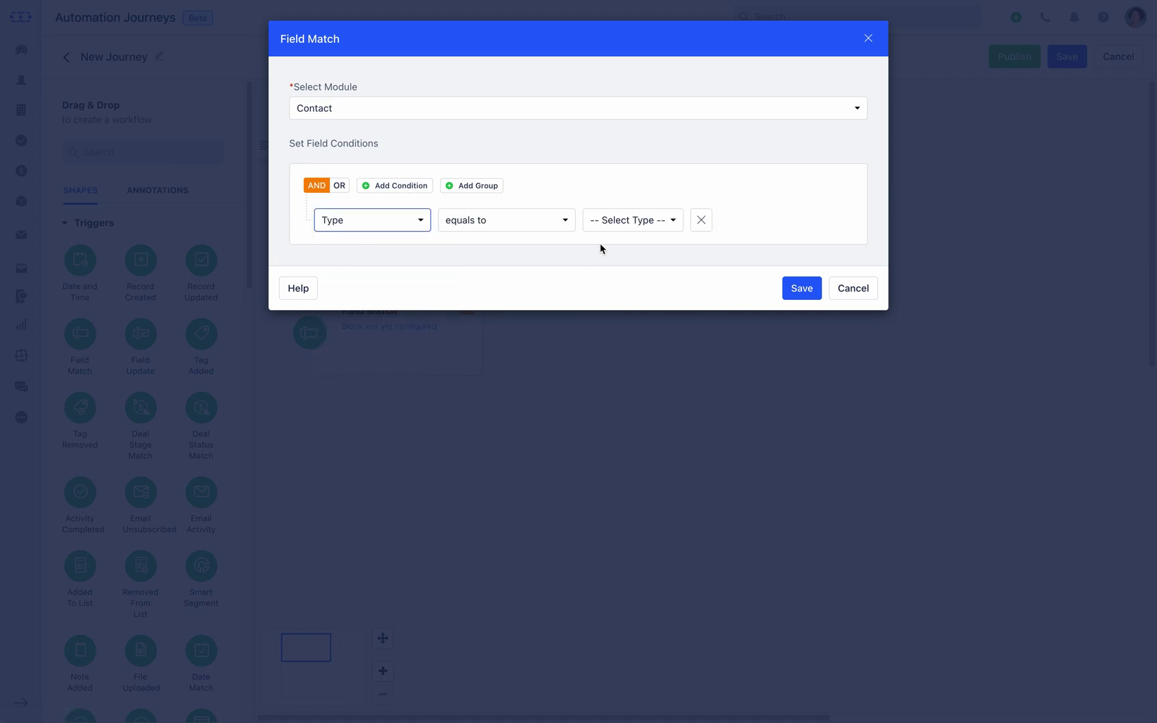
{"action": "left_click", "coordinate": [672, 223]}
{"action": "left_click", "coordinate": [679, 307]}
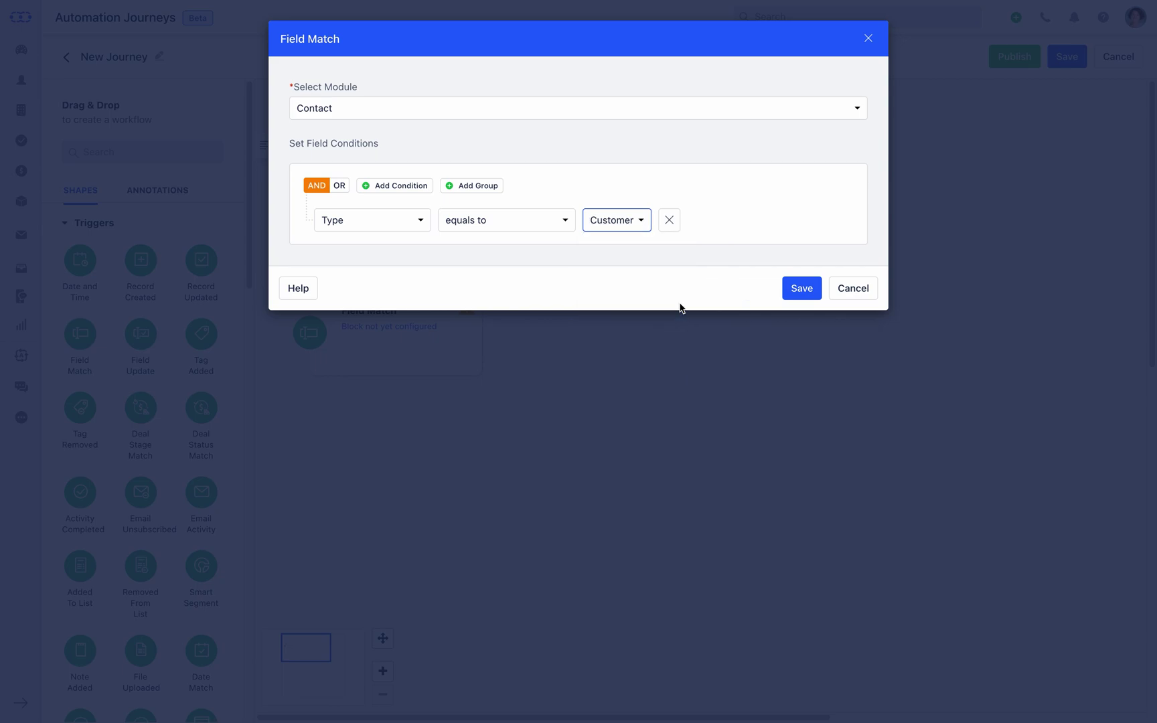
- Switch the match to OR, add a second condition Type equals Lead, and save
{"action": "left_click", "coordinate": [340, 186]}
{"action": "left_click", "coordinate": [378, 188]}
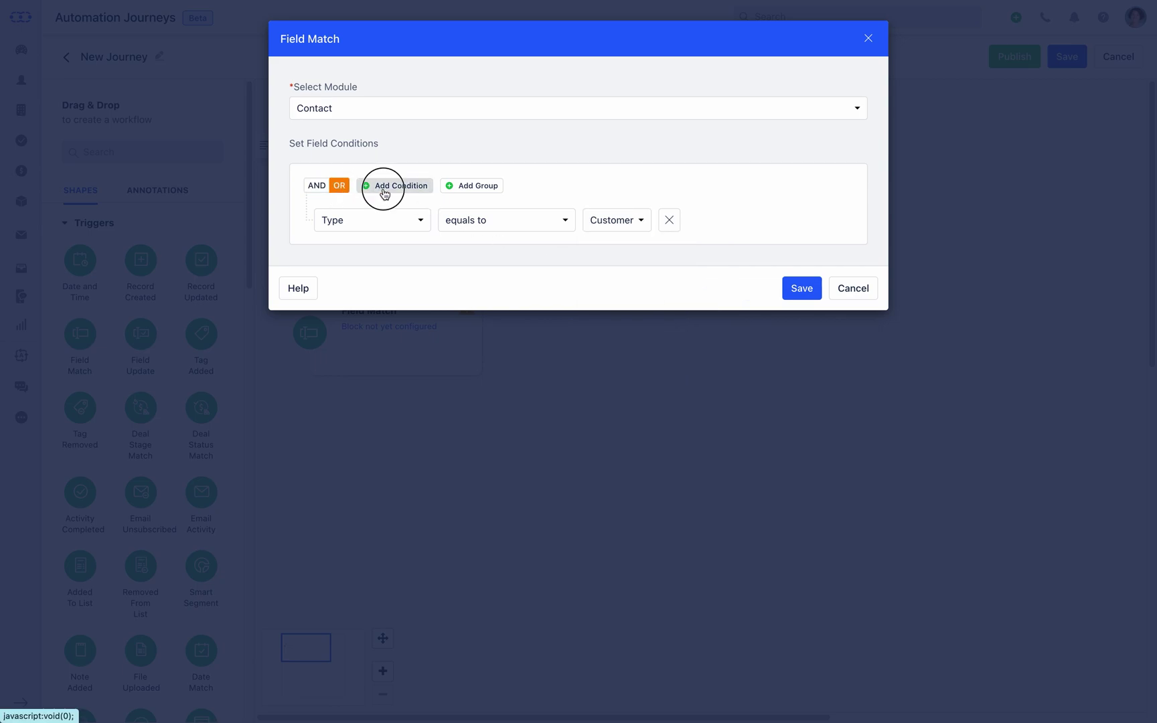
{"action": "left_click", "coordinate": [420, 257]}
{"action": "type", "text": "Ty"}
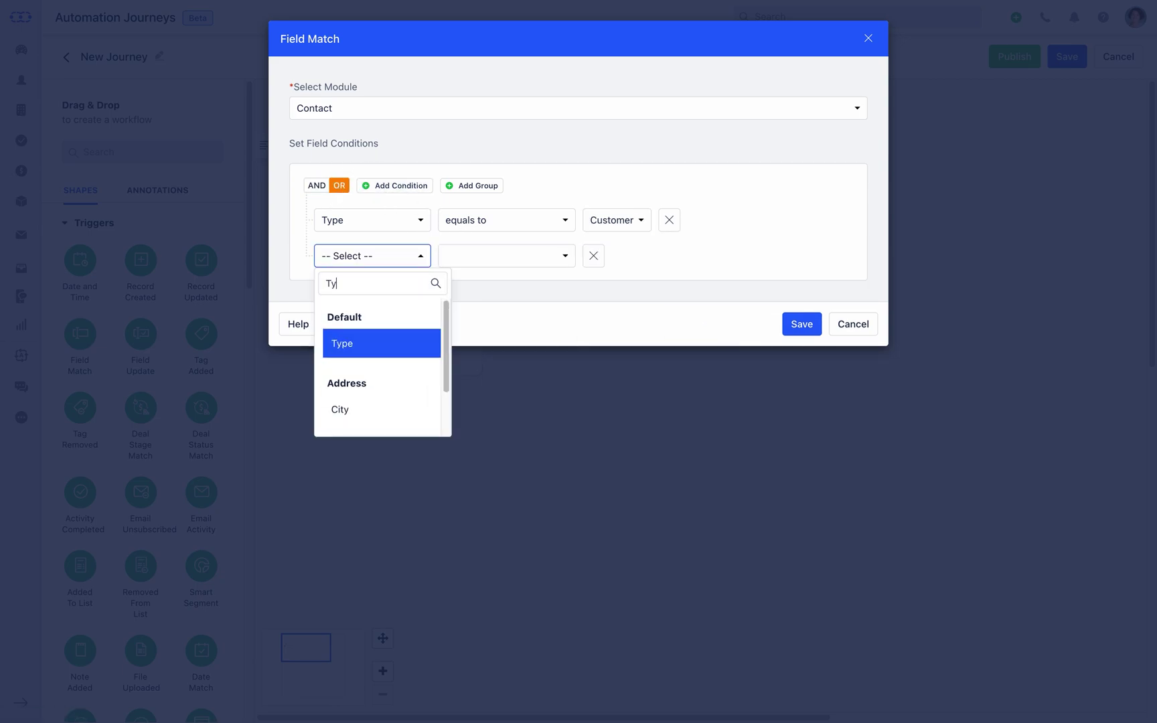
{"action": "left_click", "coordinate": [417, 353]}
{"action": "left_click", "coordinate": [673, 261]}
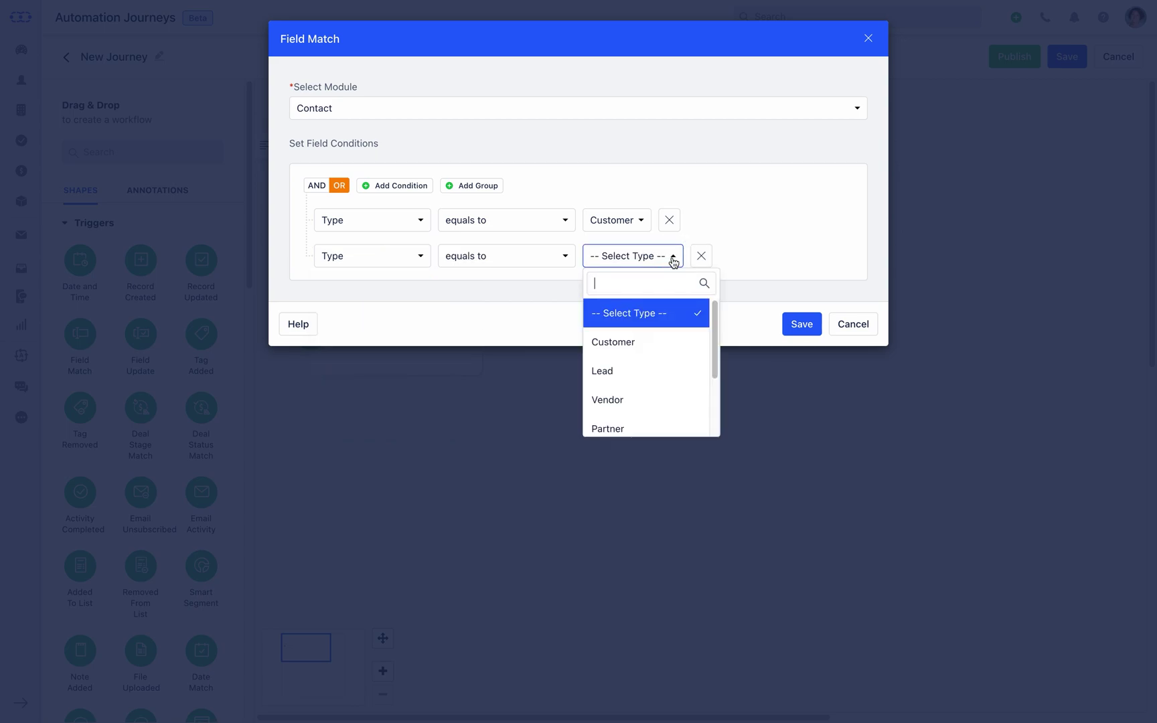
{"action": "left_click", "coordinate": [677, 369]}
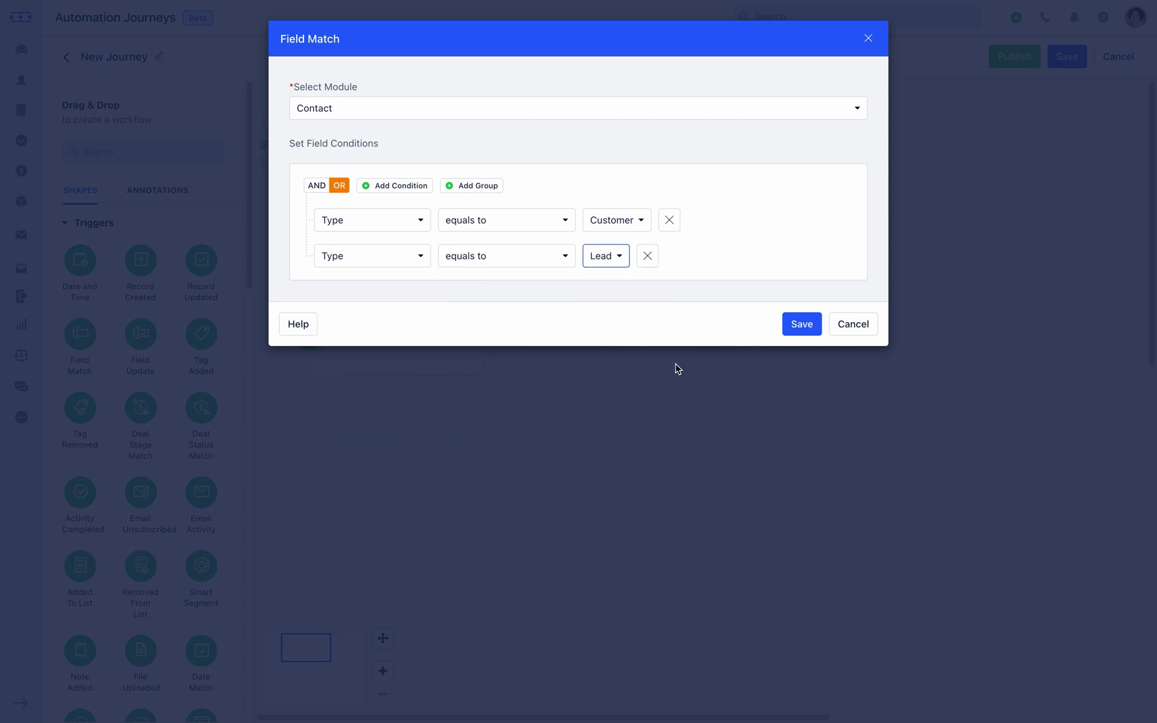
{"action": "left_click", "coordinate": [799, 328]}
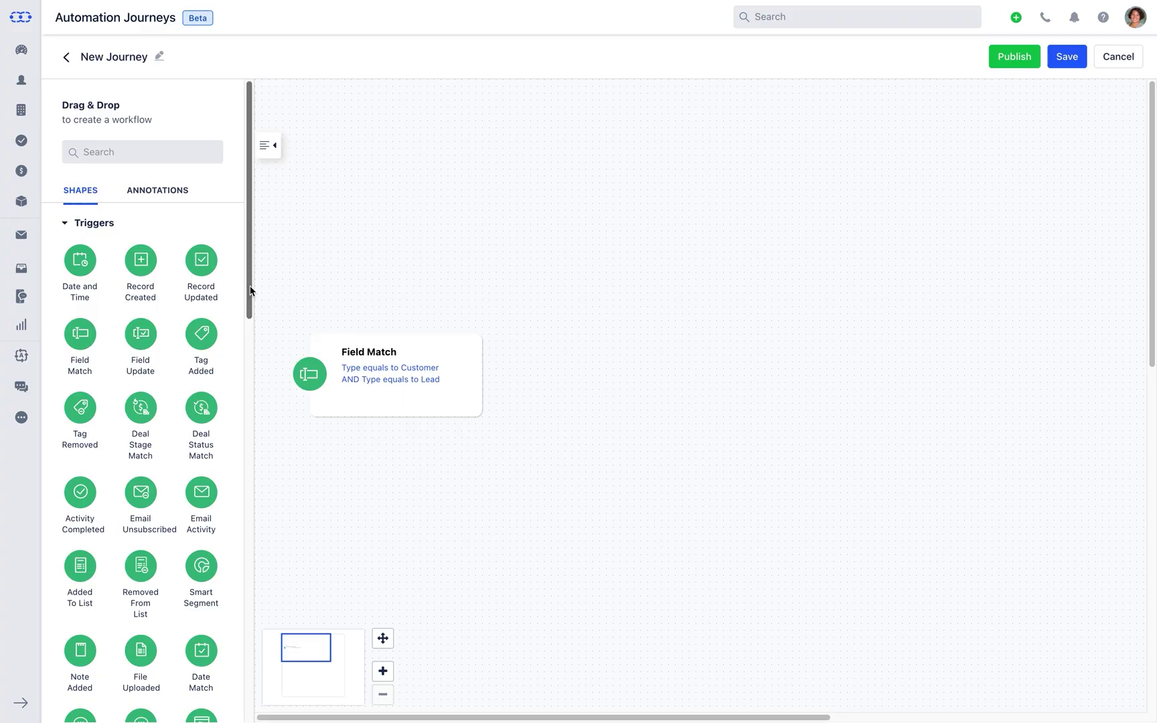
{"action": "left_click_drag", "start_coordinate": [250, 287], "coordinate": [255, 577]}
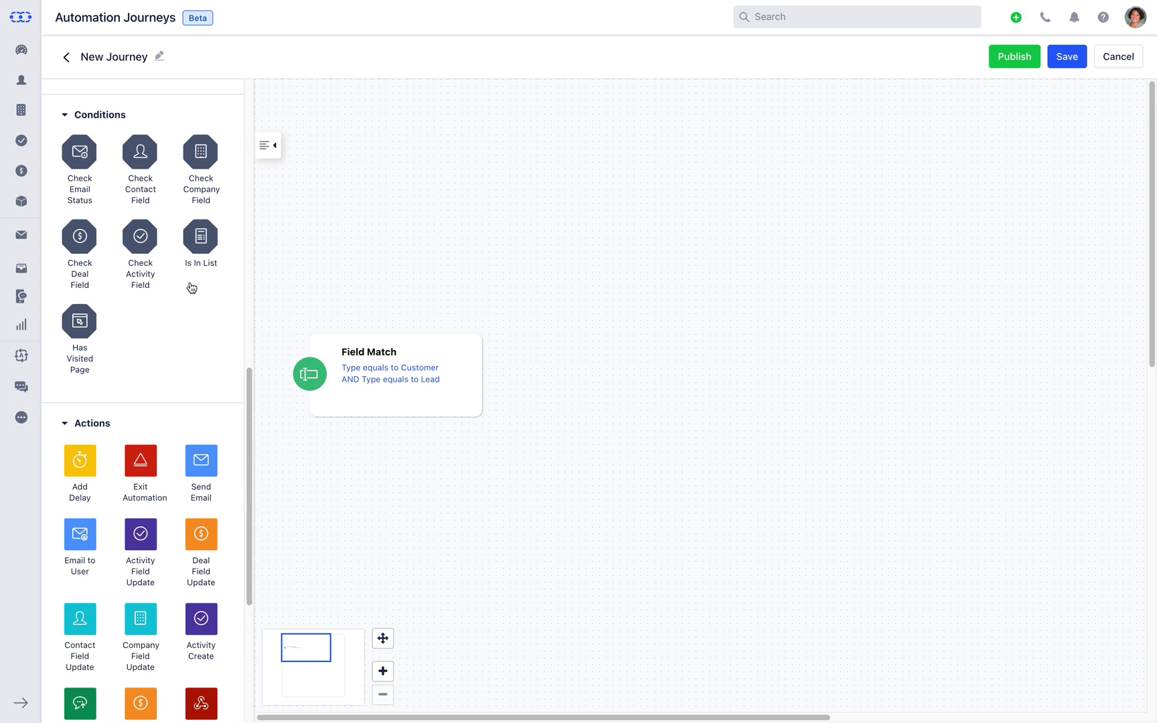
- Place a Check Contact Field condition and require Type equals Customer
{"action": "left_click_drag", "start_coordinate": [158, 203], "coordinate": [506, 296]}
{"action": "left_click", "coordinate": [505, 296]}
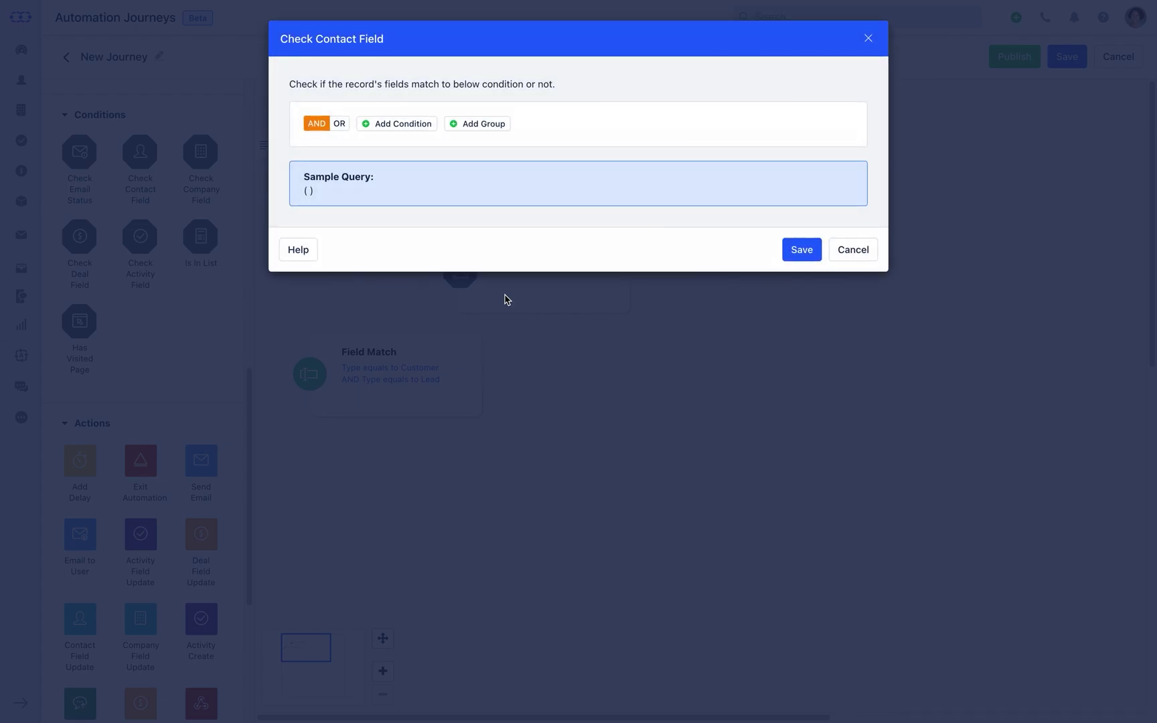
{"action": "left_click", "coordinate": [414, 124]}
{"action": "left_click", "coordinate": [418, 158]}
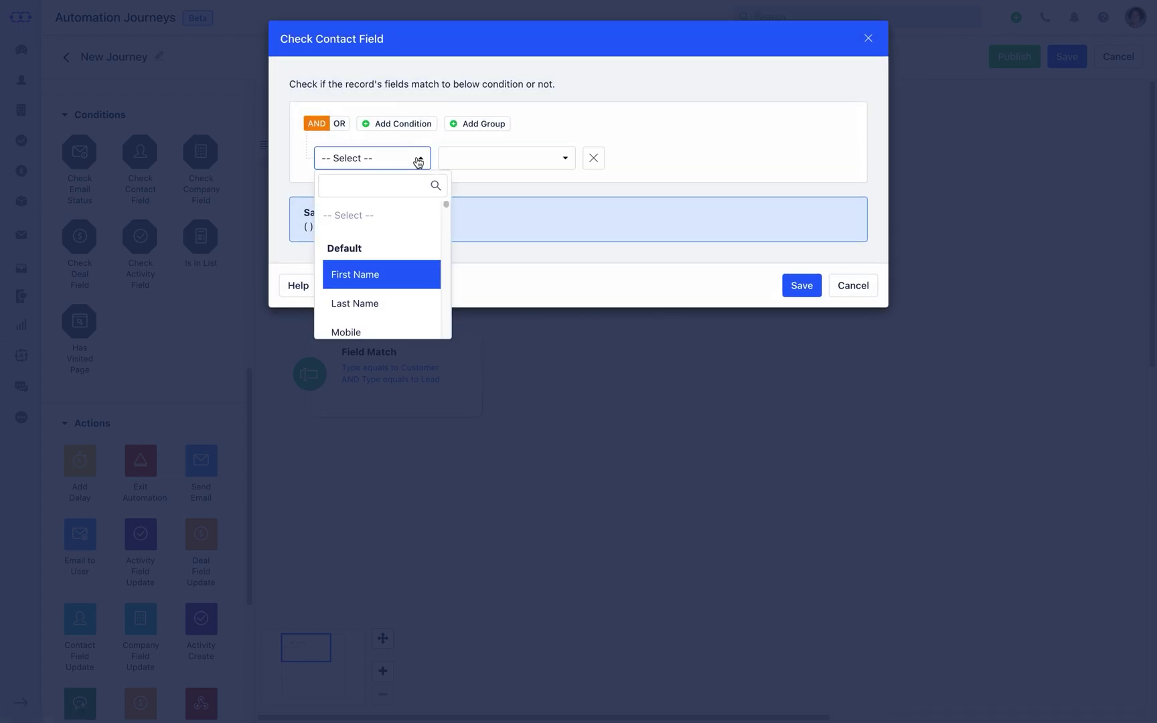
{"action": "type", "text": "ty"}
{"action": "left_click", "coordinate": [419, 241]}
{"action": "left_click", "coordinate": [659, 164]}
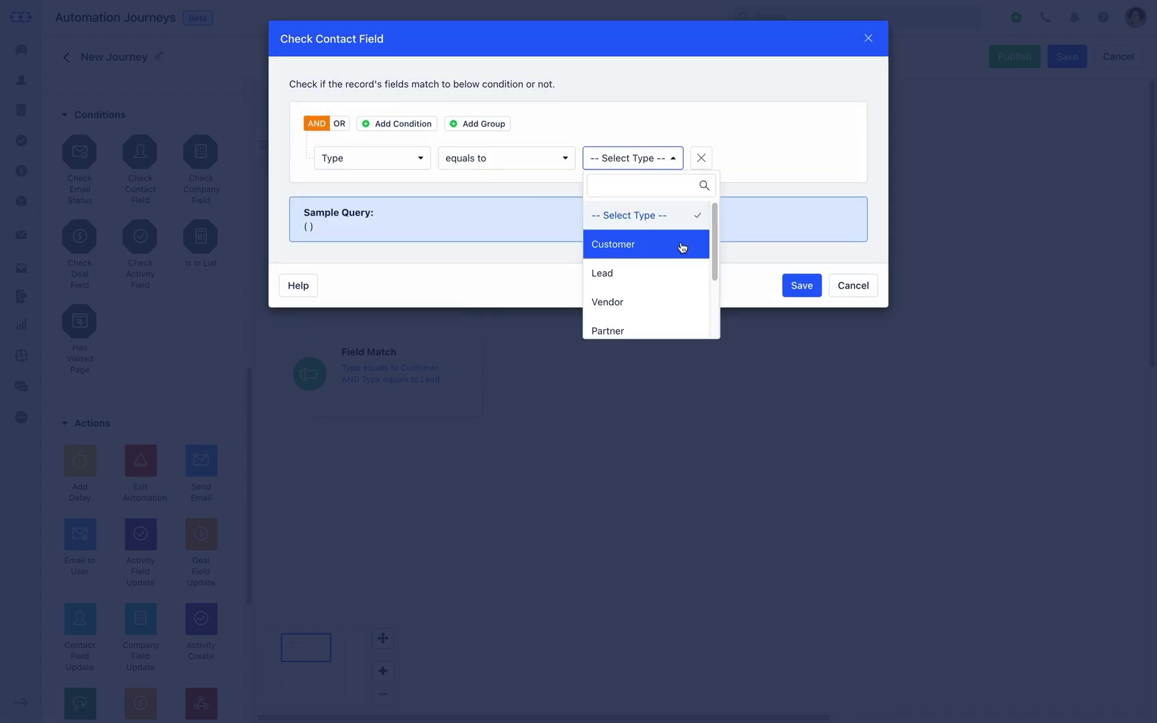
{"action": "left_click", "coordinate": [680, 245]}
- Add a second condition Tags equals Database 2022 and save the check
{"action": "left_click", "coordinate": [429, 130]}
{"action": "left_click", "coordinate": [419, 193]}
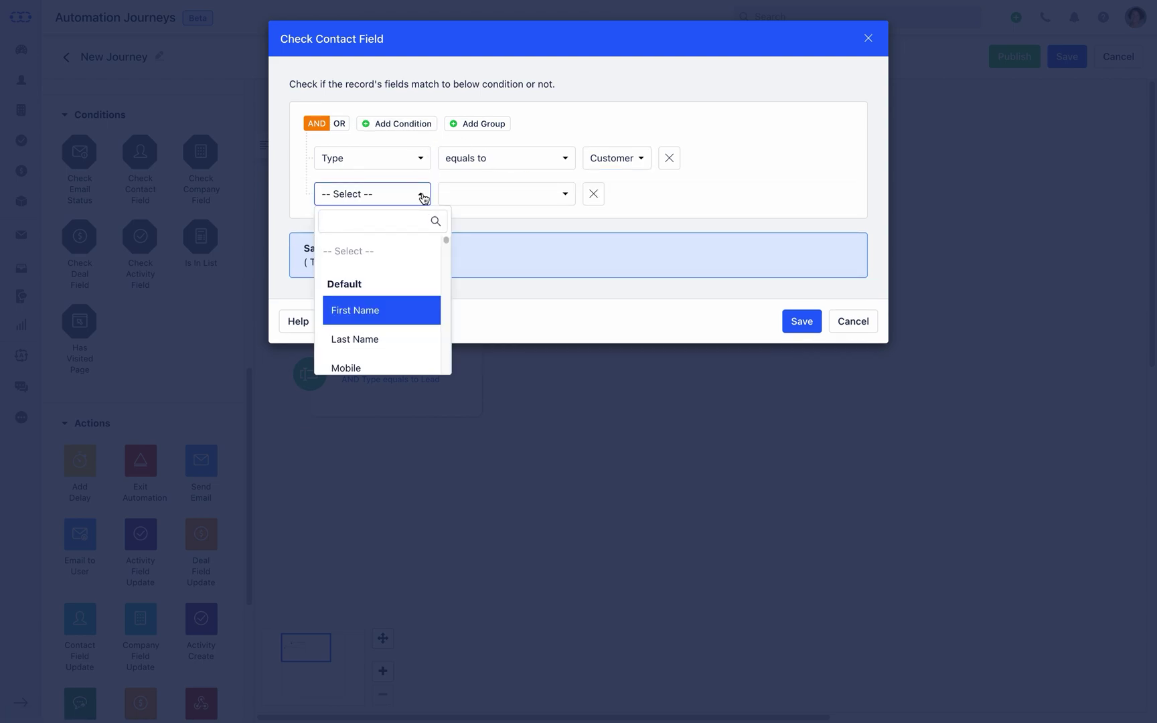
{"action": "type", "text": "Tags"}
{"action": "left_click", "coordinate": [422, 282]}
{"action": "type", "text": "da"}
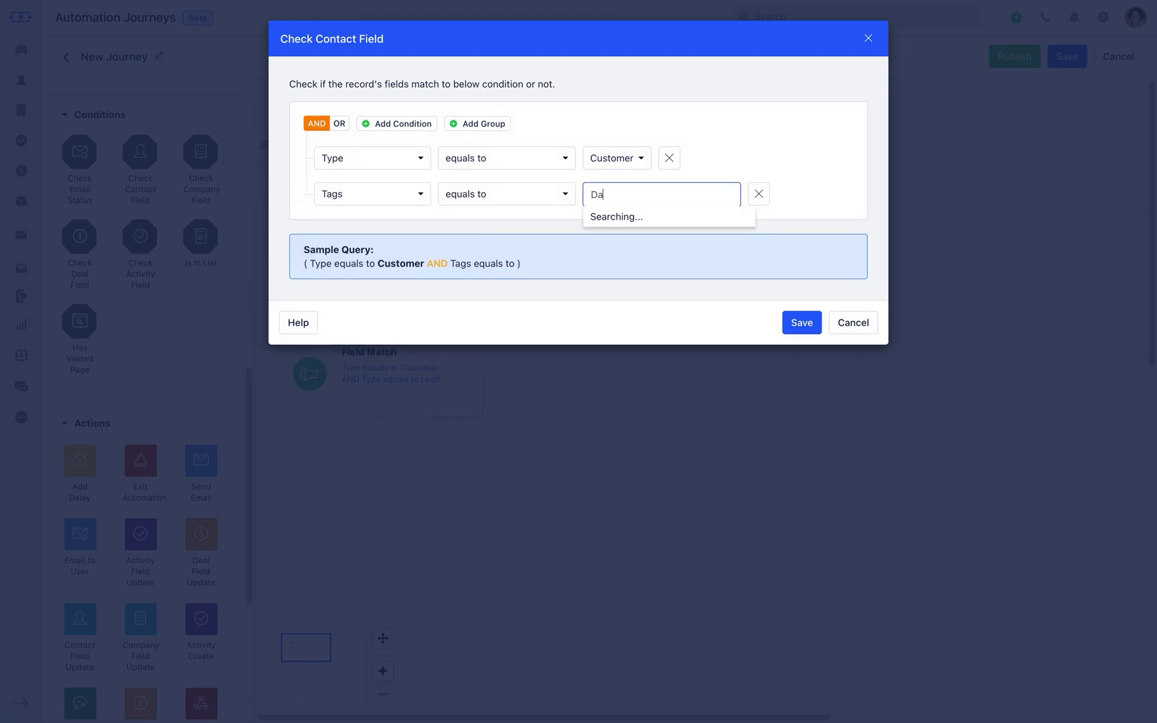
{"action": "left_click", "coordinate": [606, 215]}
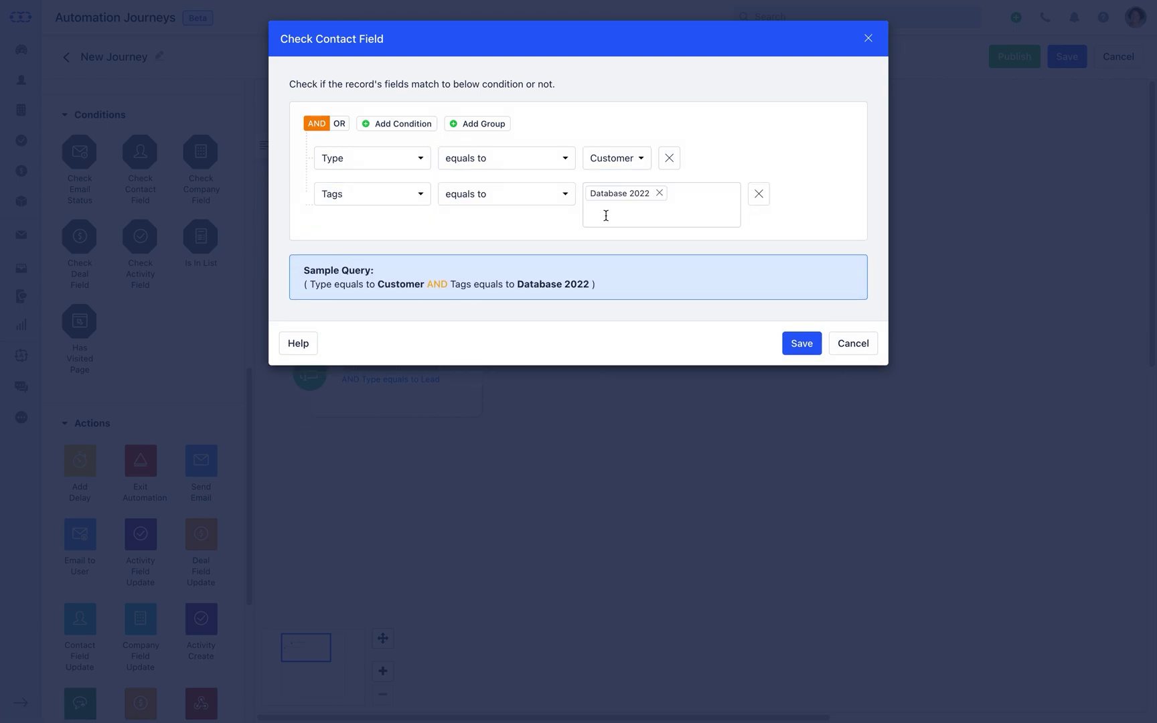
{"action": "left_click", "coordinate": [797, 353]}
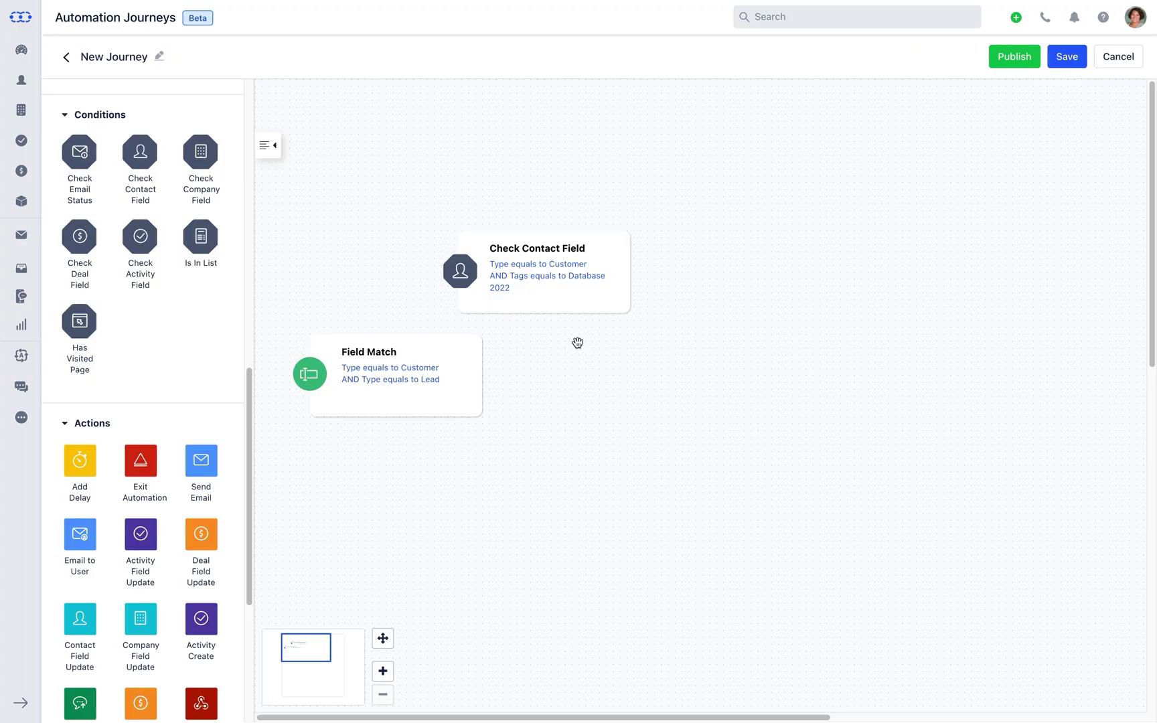
- Link Field Match to the contact check, add Send Email on Yes and a second Check Contact Field on No
{"action": "left_click_drag", "start_coordinate": [480, 376], "coordinate": [537, 305]}
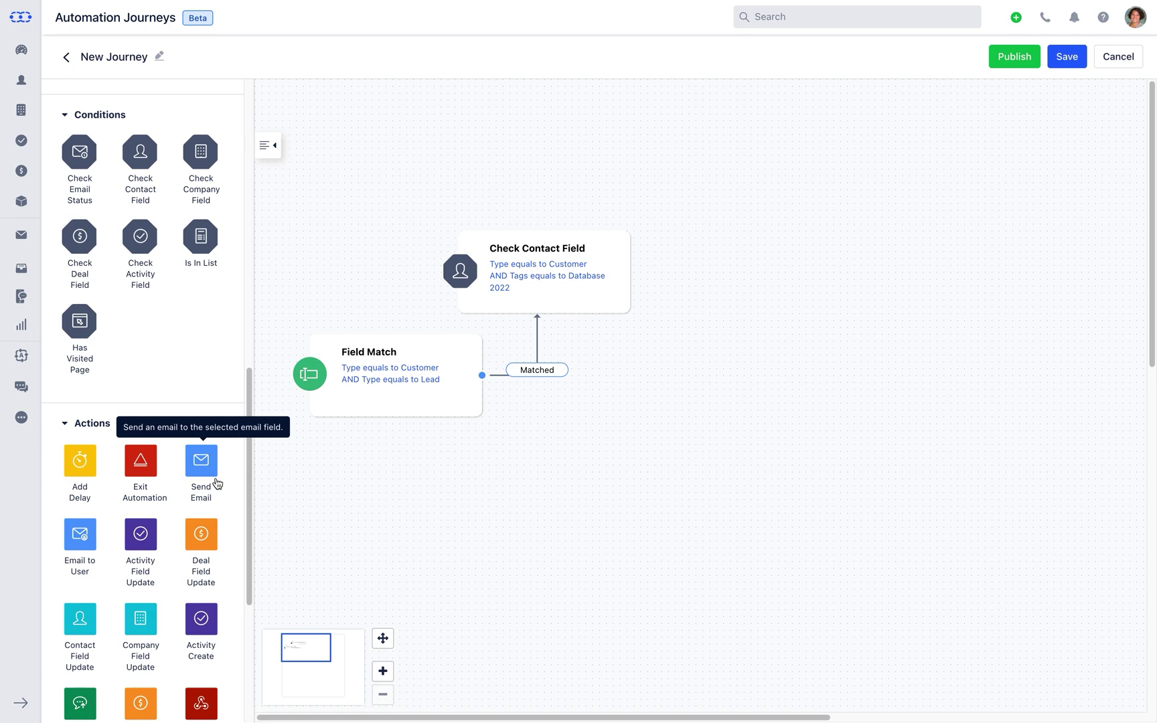
{"action": "left_click_drag", "start_coordinate": [214, 480], "coordinate": [706, 272]}
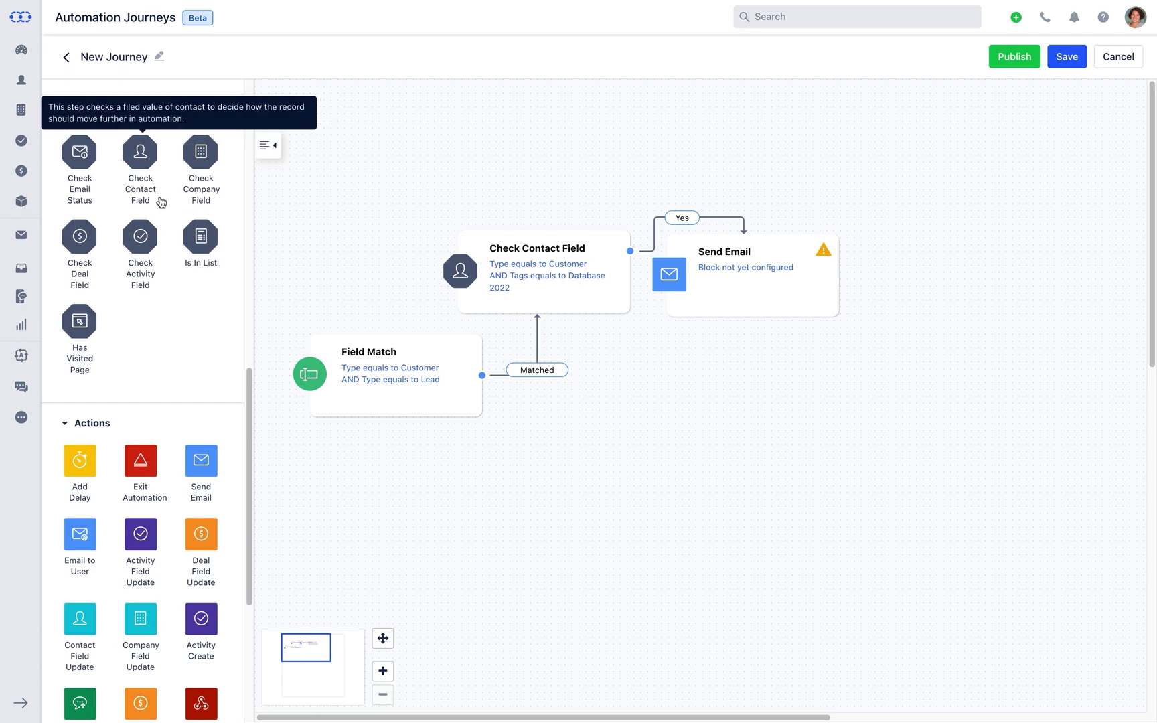
{"action": "left_click_drag", "start_coordinate": [161, 202], "coordinate": [560, 490]}
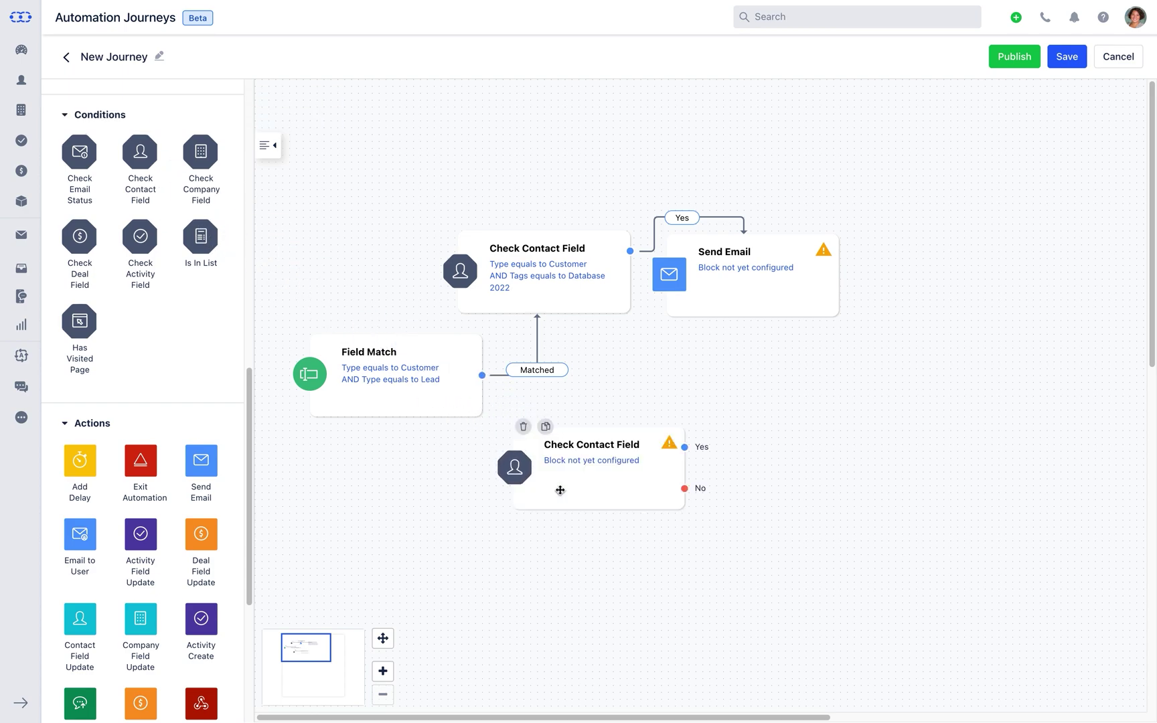
{"action": "mouse_move", "coordinate": [628, 294]}
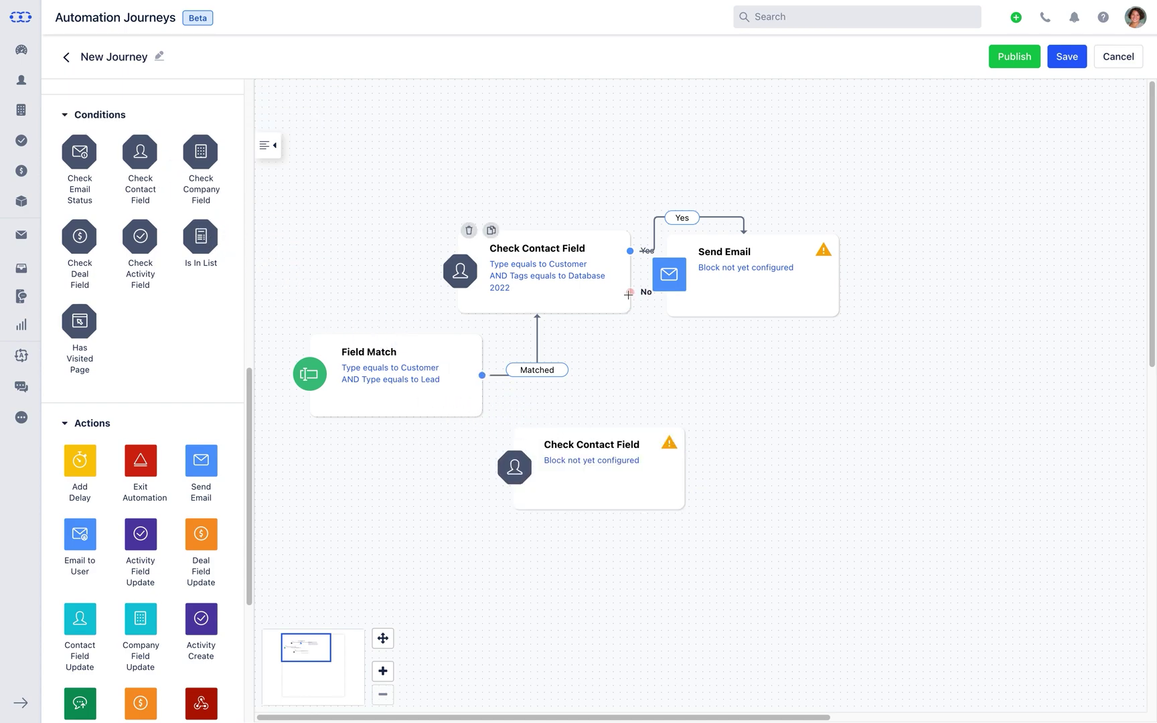
{"action": "left_click_drag", "start_coordinate": [628, 294], "coordinate": [631, 435]}
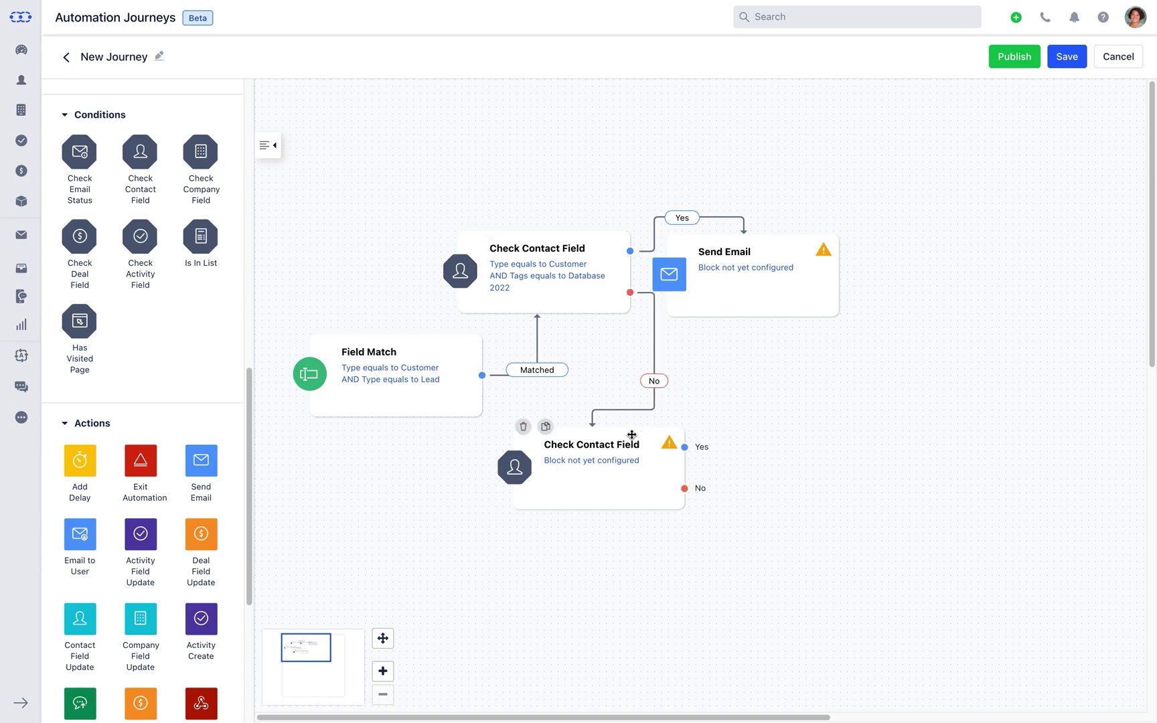
- Give the second contact check a condition Type equals Lead
{"action": "left_click", "coordinate": [587, 473]}
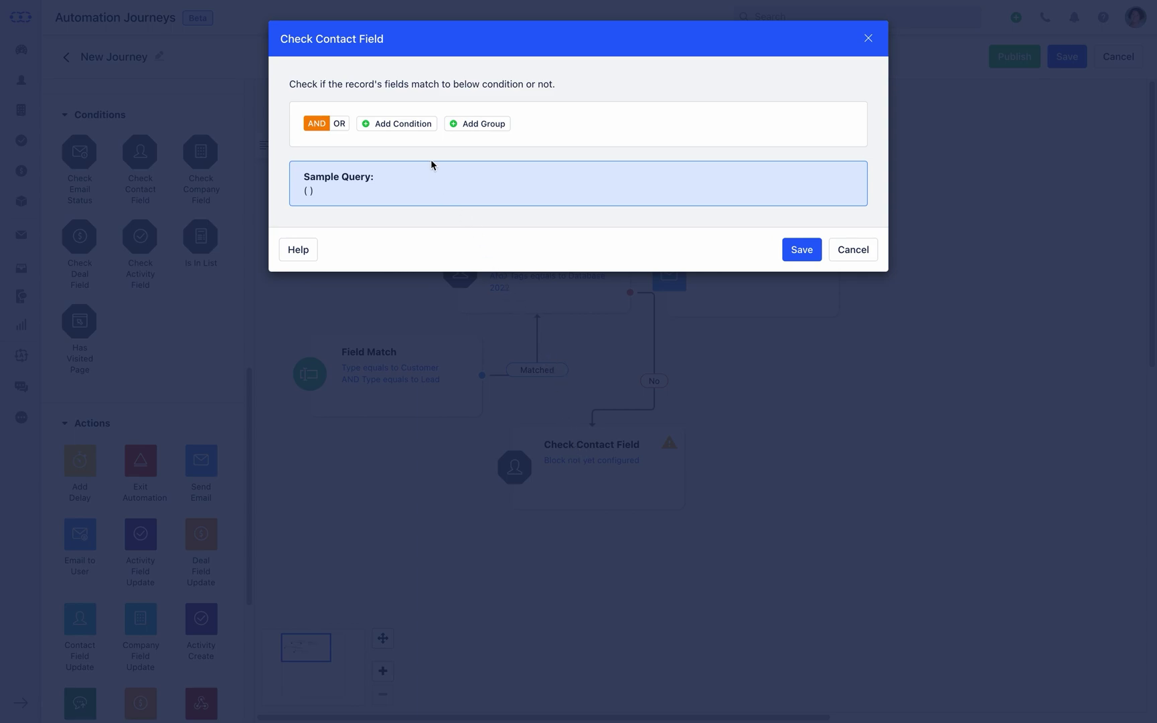
{"action": "left_click", "coordinate": [411, 131]}
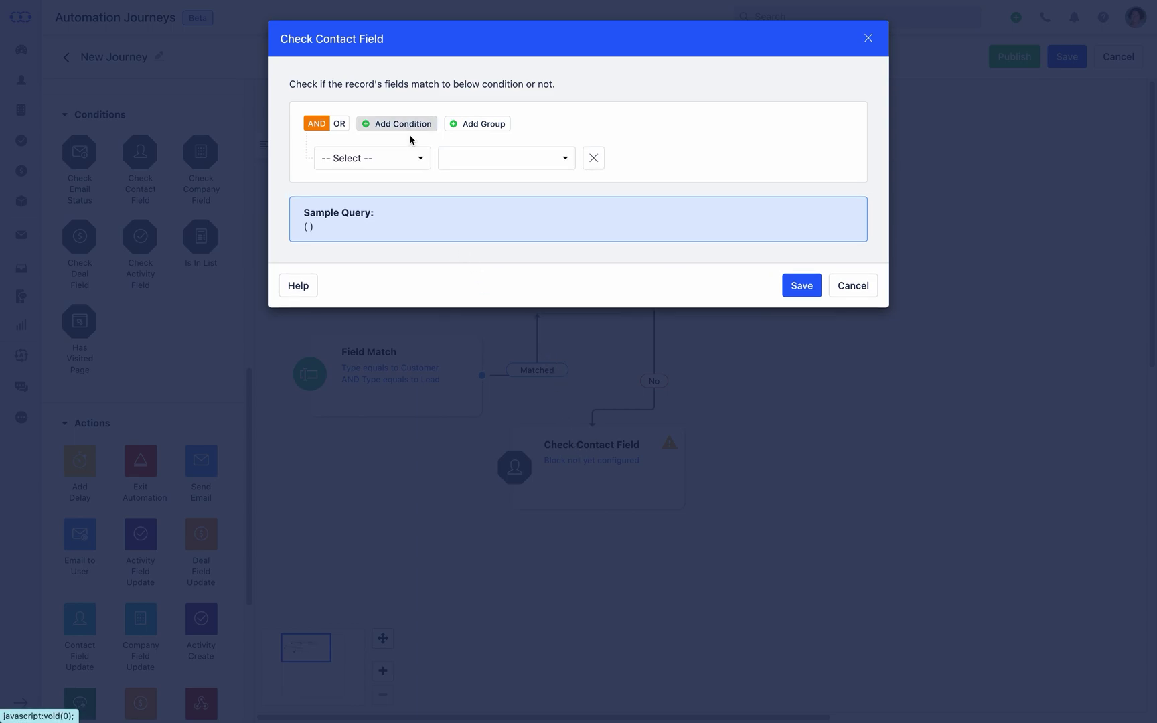
{"action": "left_click", "coordinate": [418, 166]}
{"action": "type", "text": "Type"}
{"action": "left_click", "coordinate": [406, 246]}
{"action": "left_click", "coordinate": [669, 158]}
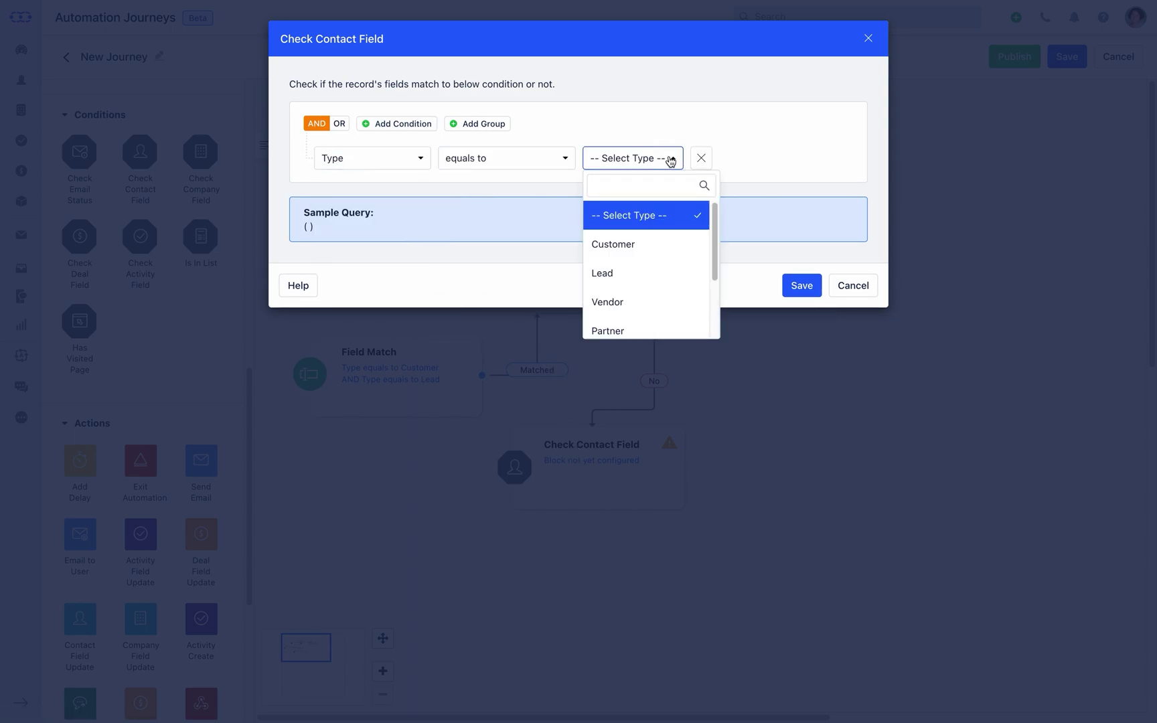
{"action": "left_click", "coordinate": [666, 268]}
- Add a Tags equals Database 2022 condition to the second check and save
{"action": "left_click", "coordinate": [428, 125]}
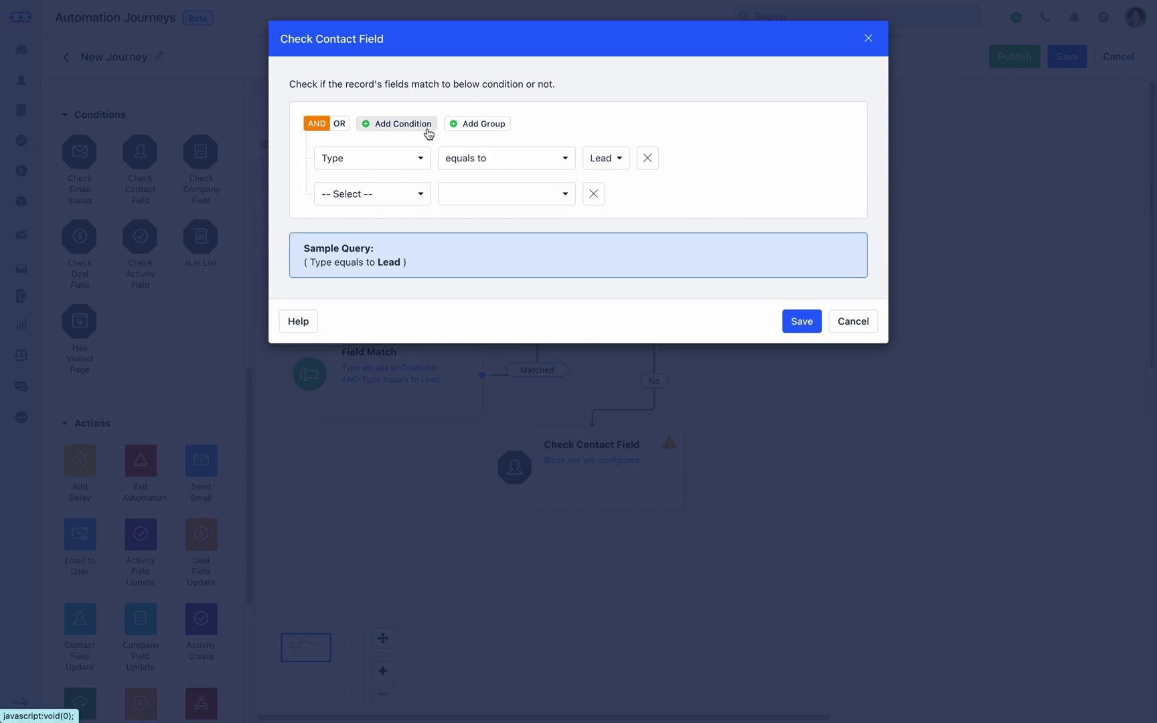
{"action": "left_click", "coordinate": [371, 193]}
{"action": "type", "text": "Tags"}
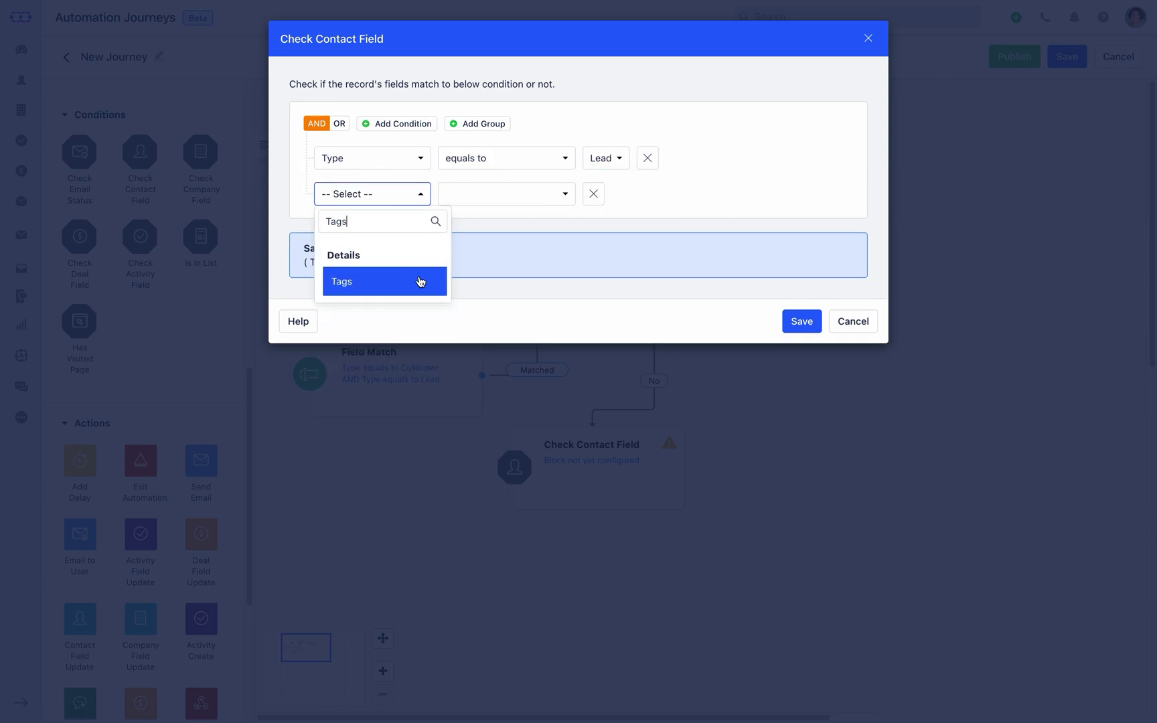
{"action": "left_click", "coordinate": [416, 281]}
{"action": "left_click", "coordinate": [593, 195]}
{"action": "type", "text": "Data"}
{"action": "left_click", "coordinate": [600, 217]}
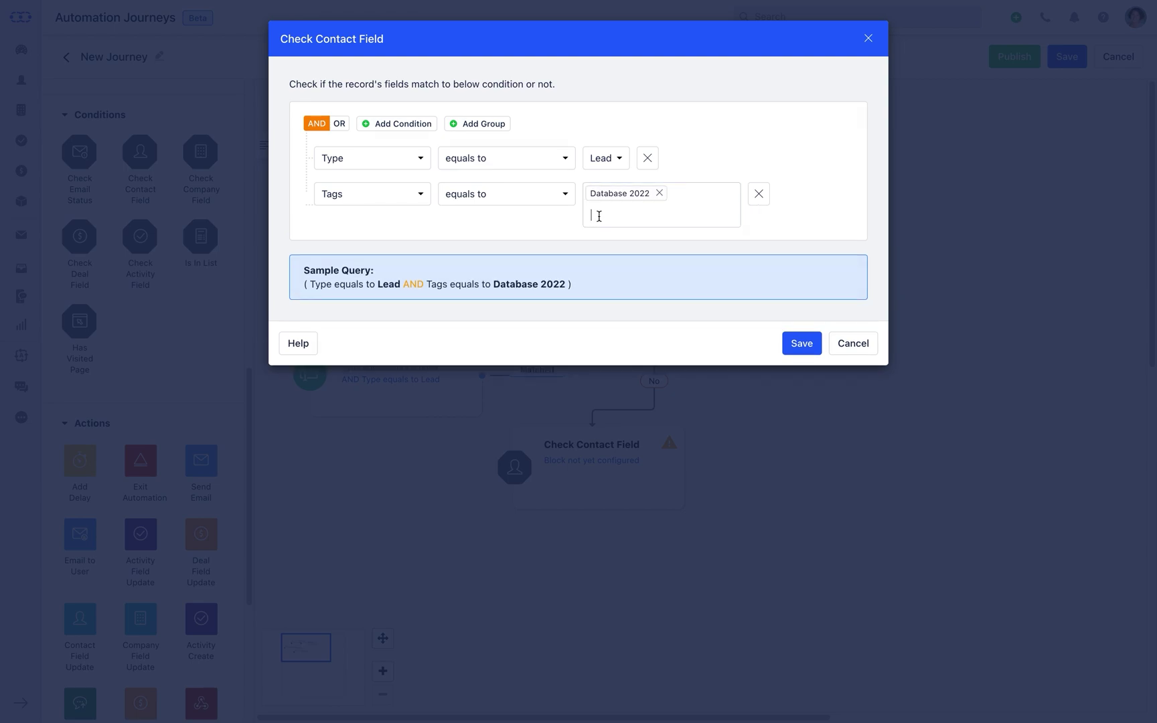
{"action": "left_click", "coordinate": [801, 344]}
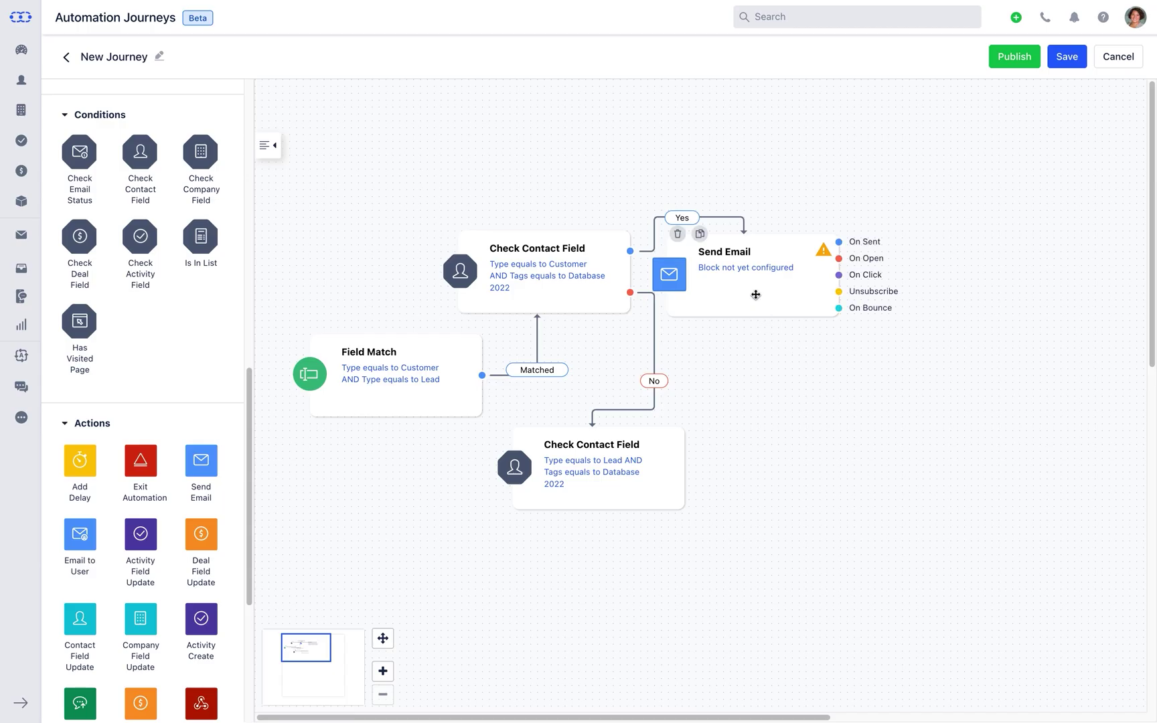
- Set the Send Email step to Email field, Black Friday Offer's Here template, sent from the record owner
{"action": "left_click", "coordinate": [757, 279]}
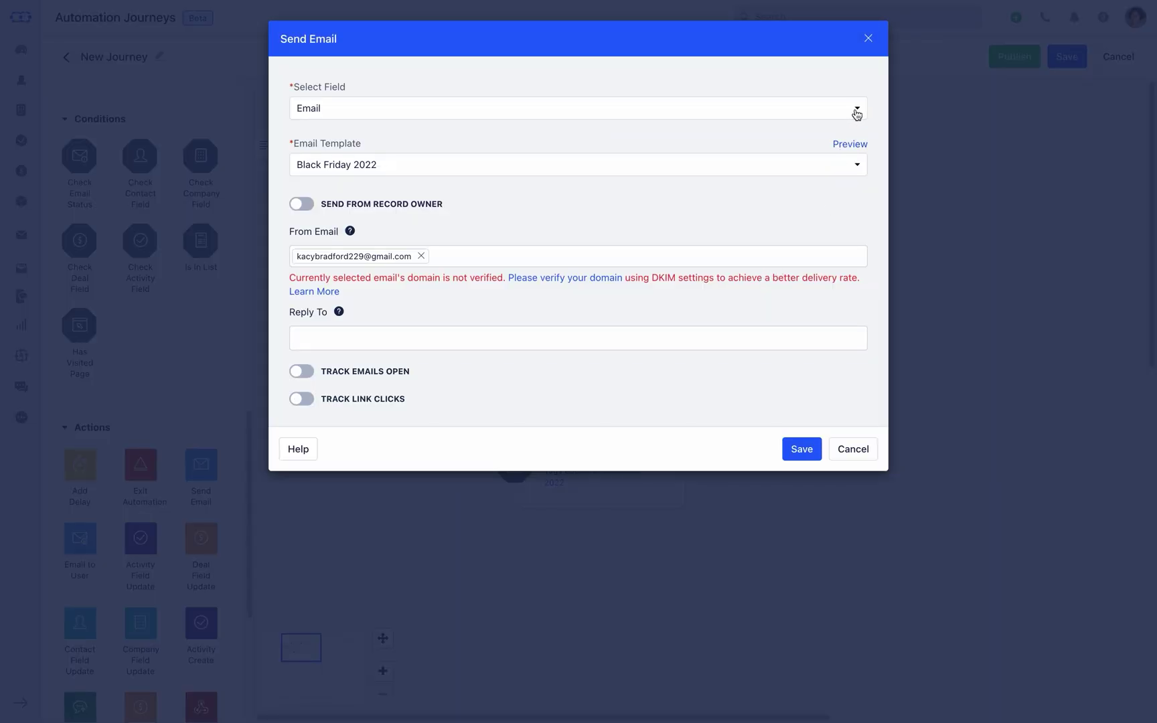
{"action": "left_click", "coordinate": [857, 110]}
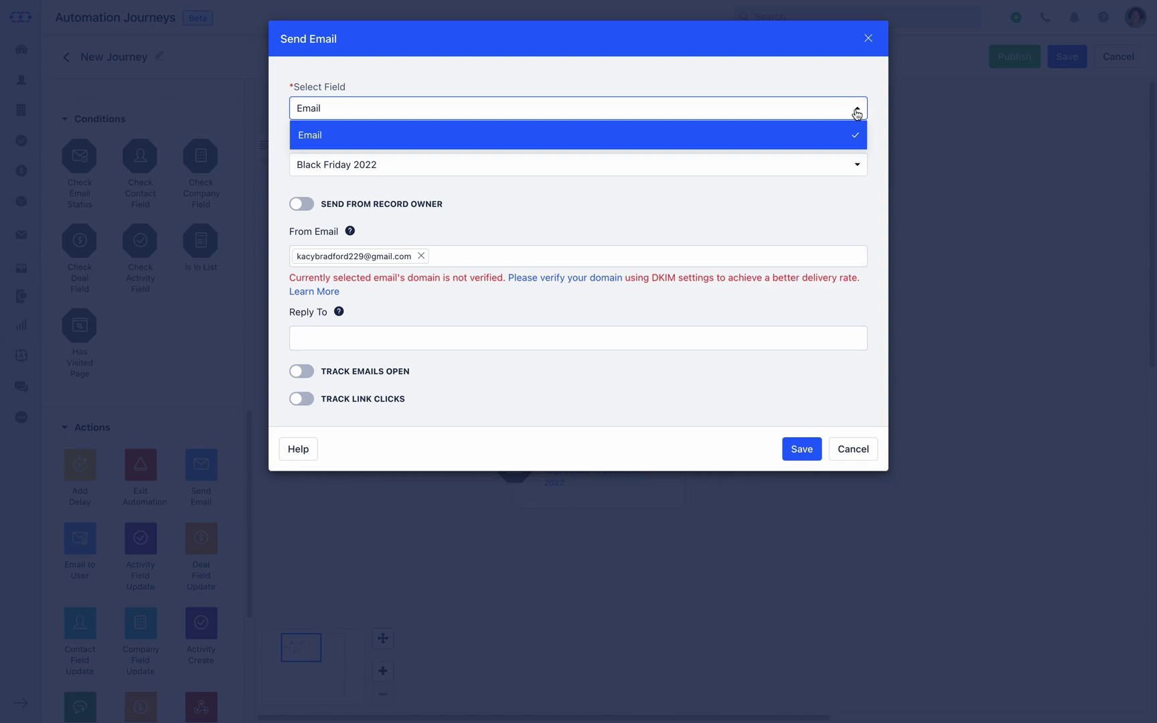
{"action": "left_click", "coordinate": [857, 112]}
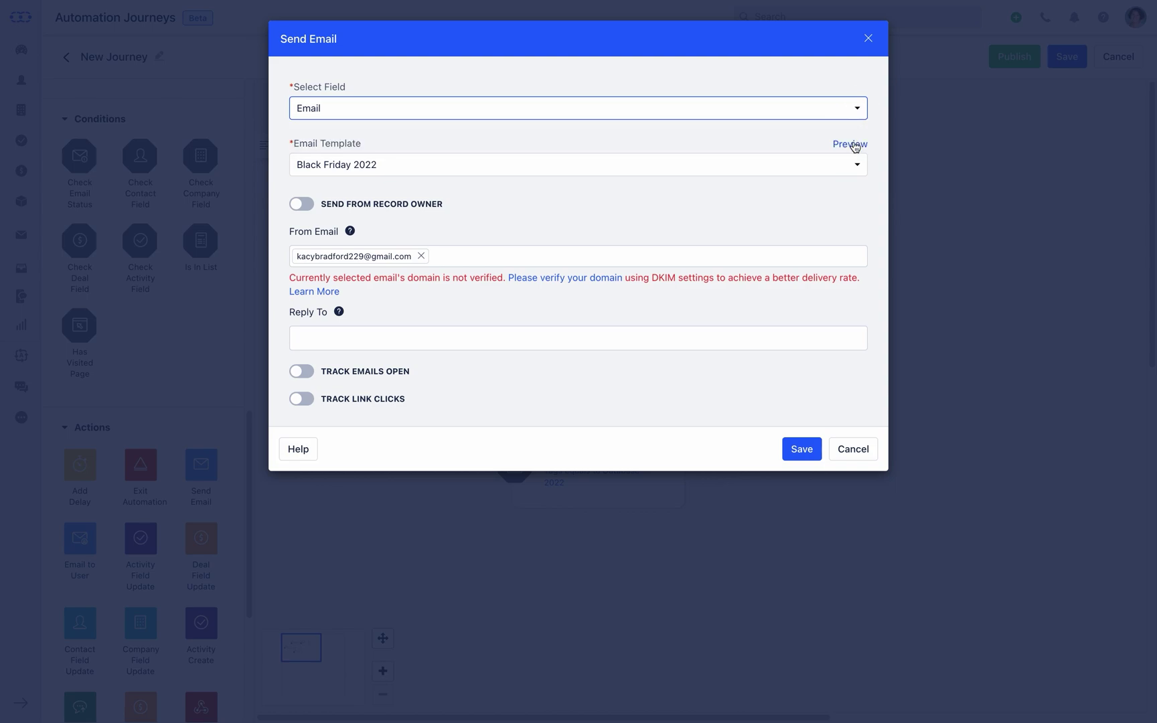
{"action": "left_click", "coordinate": [858, 167]}
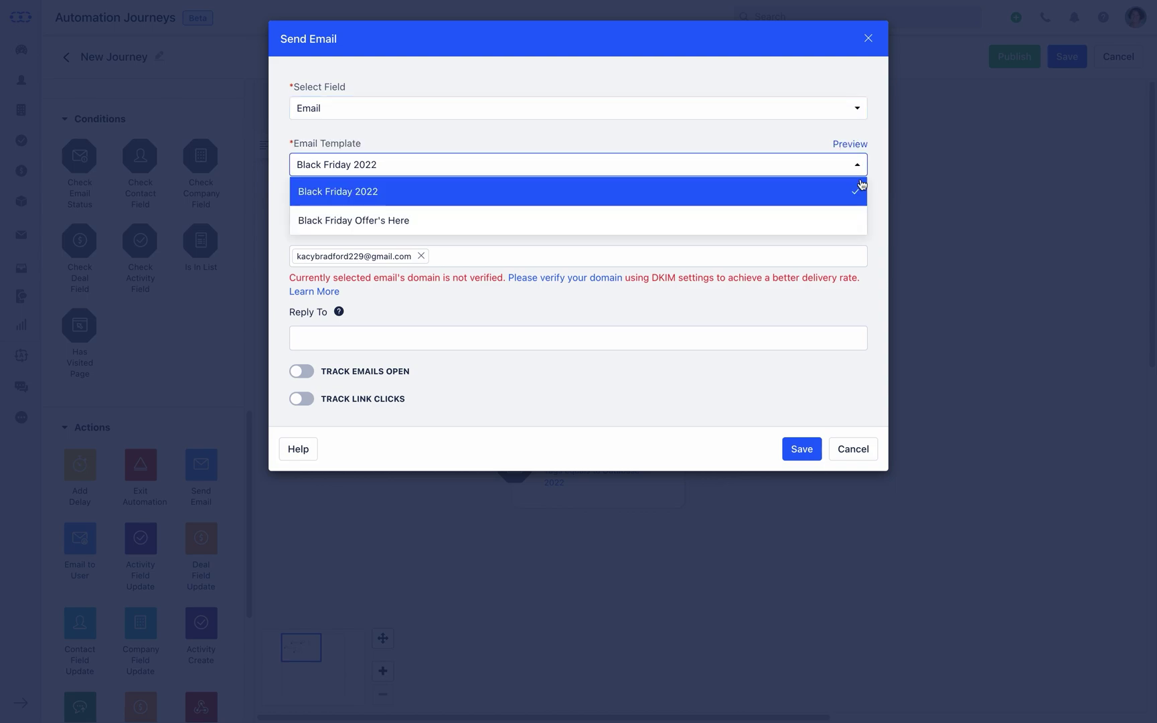
{"action": "left_click", "coordinate": [858, 215]}
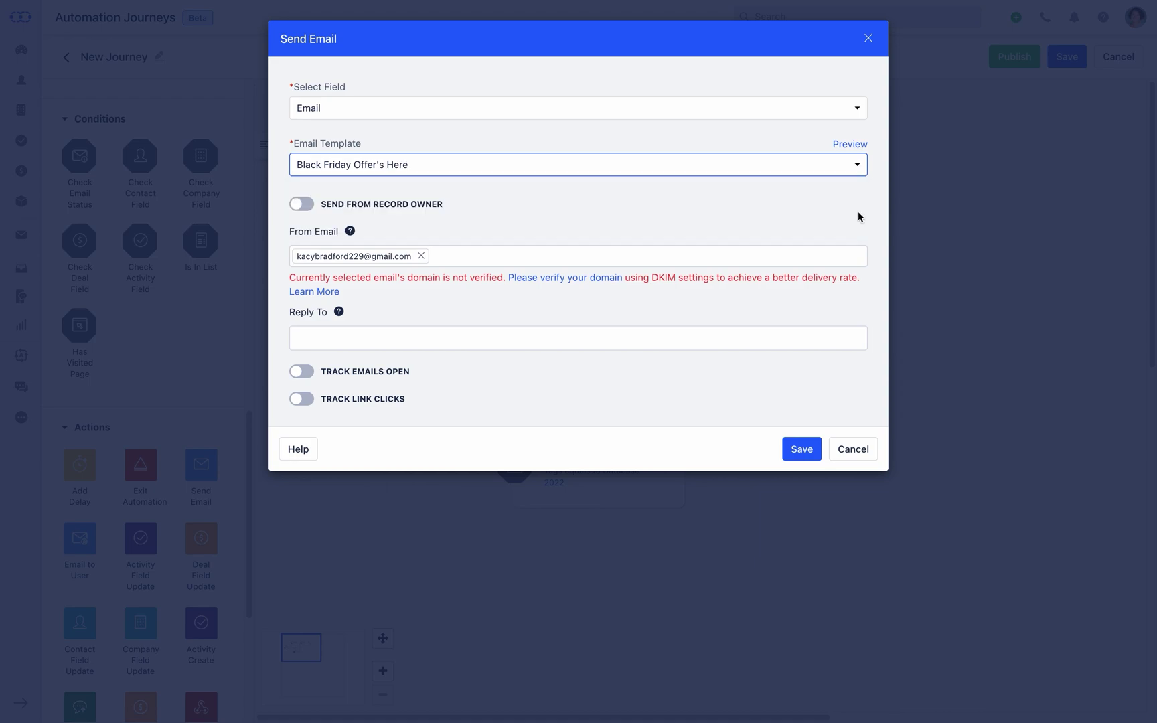
{"action": "left_click", "coordinate": [304, 204]}
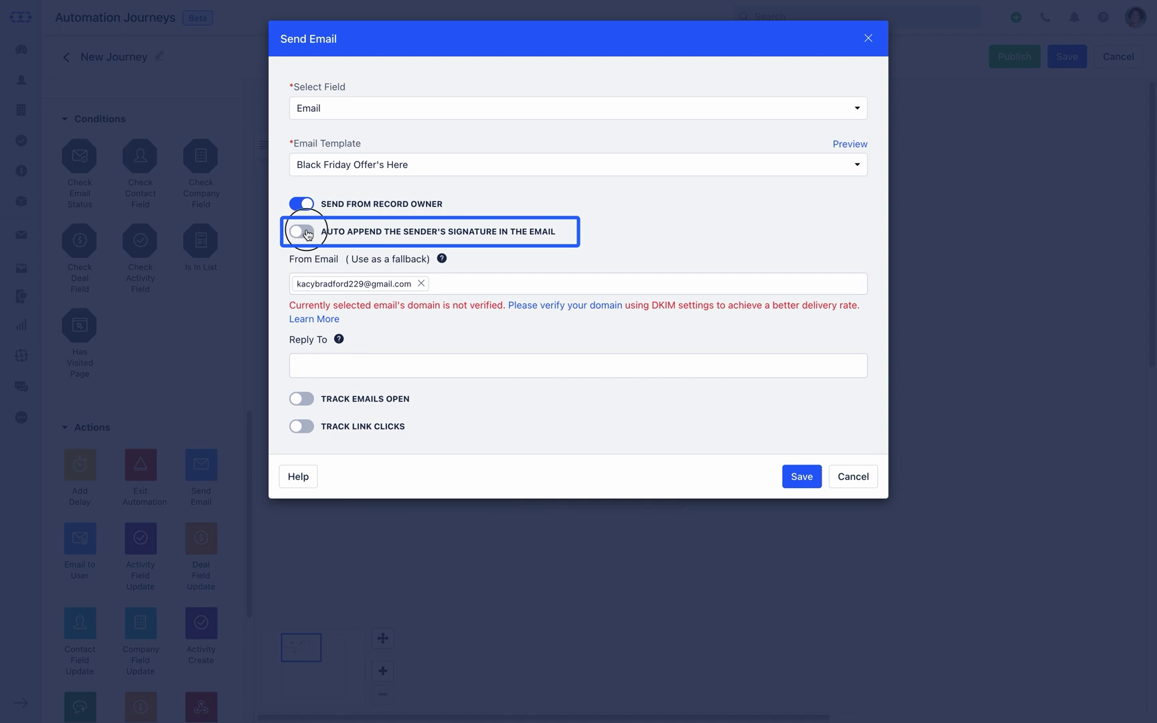
- Enable auto-append signature, enter the reply-to e-mail address, turn on open and link-click tracking, and save
{"action": "left_click", "coordinate": [305, 232]}
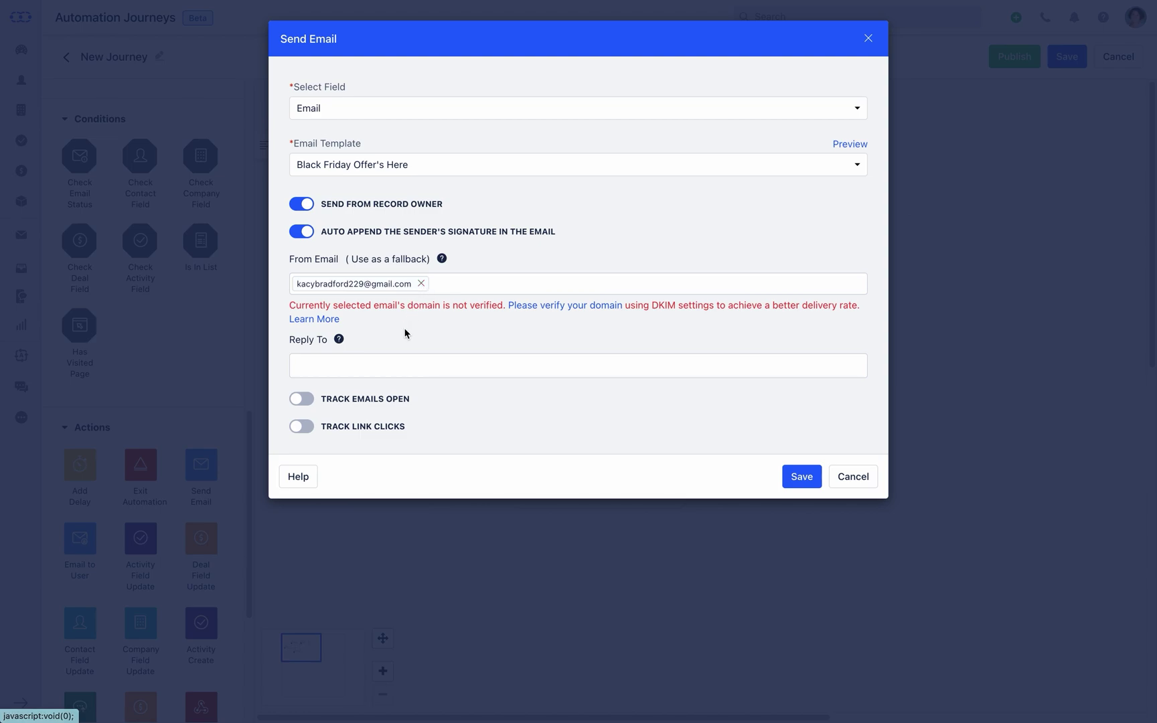
{"action": "left_click", "coordinate": [383, 367]}
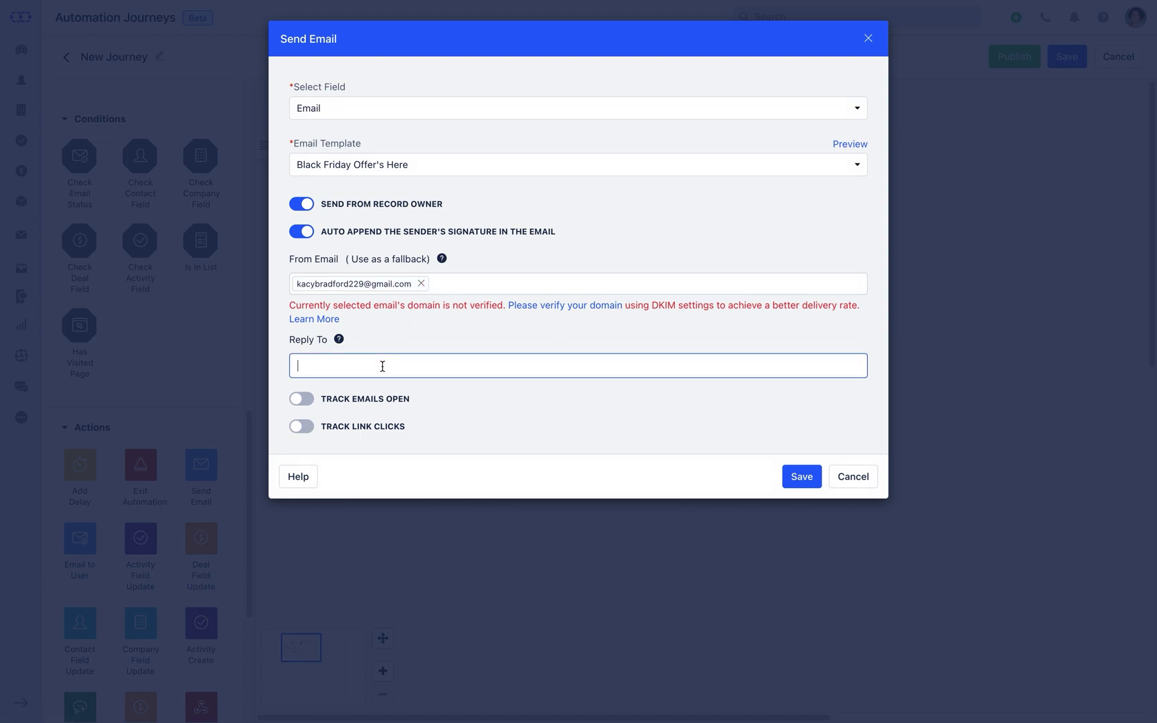
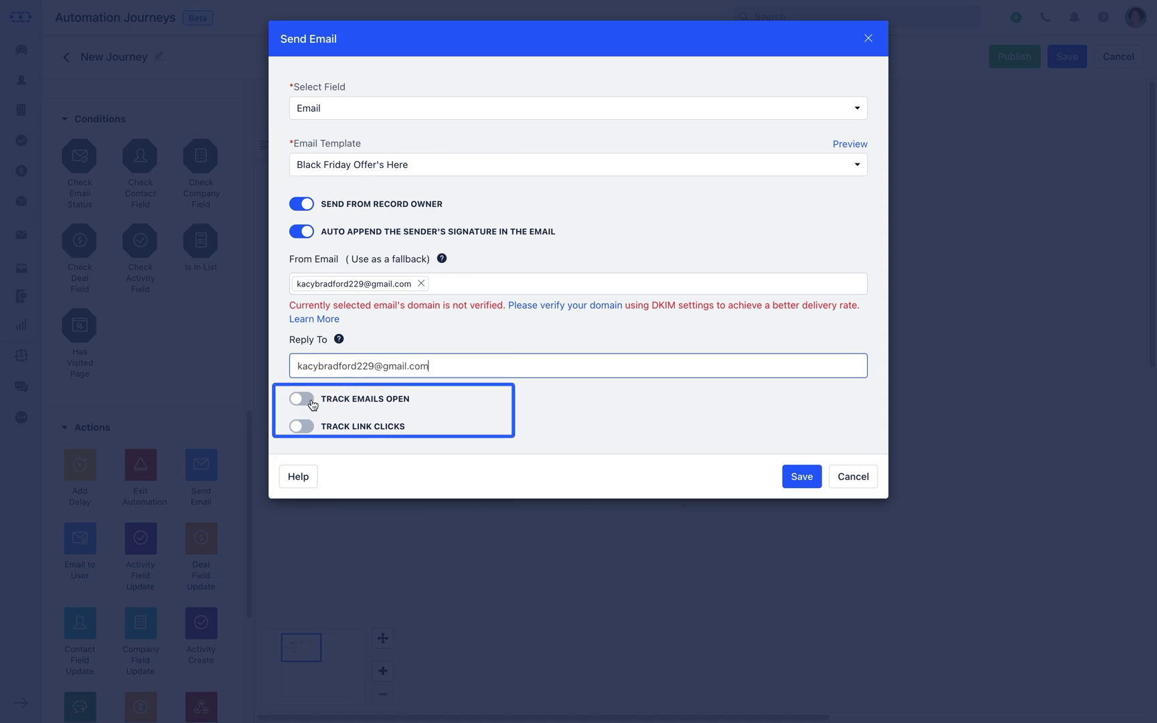
{"action": "left_click", "coordinate": [302, 399]}
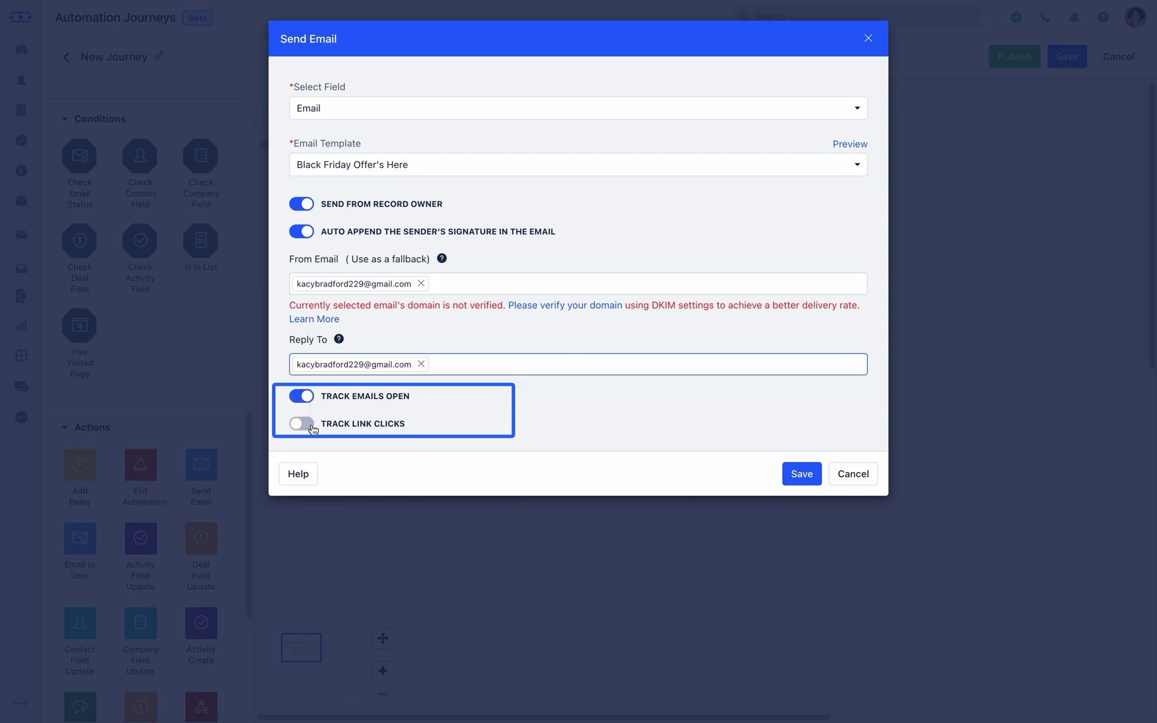
{"action": "left_click", "coordinate": [312, 429]}
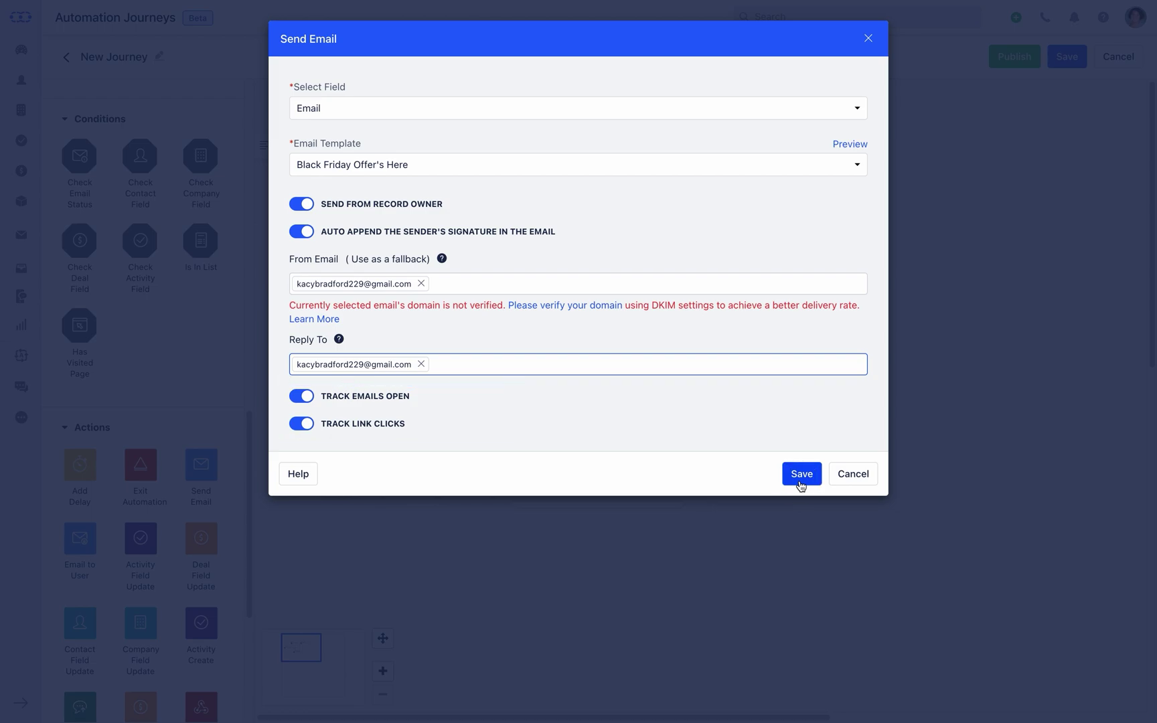
{"action": "left_click", "coordinate": [801, 484]}
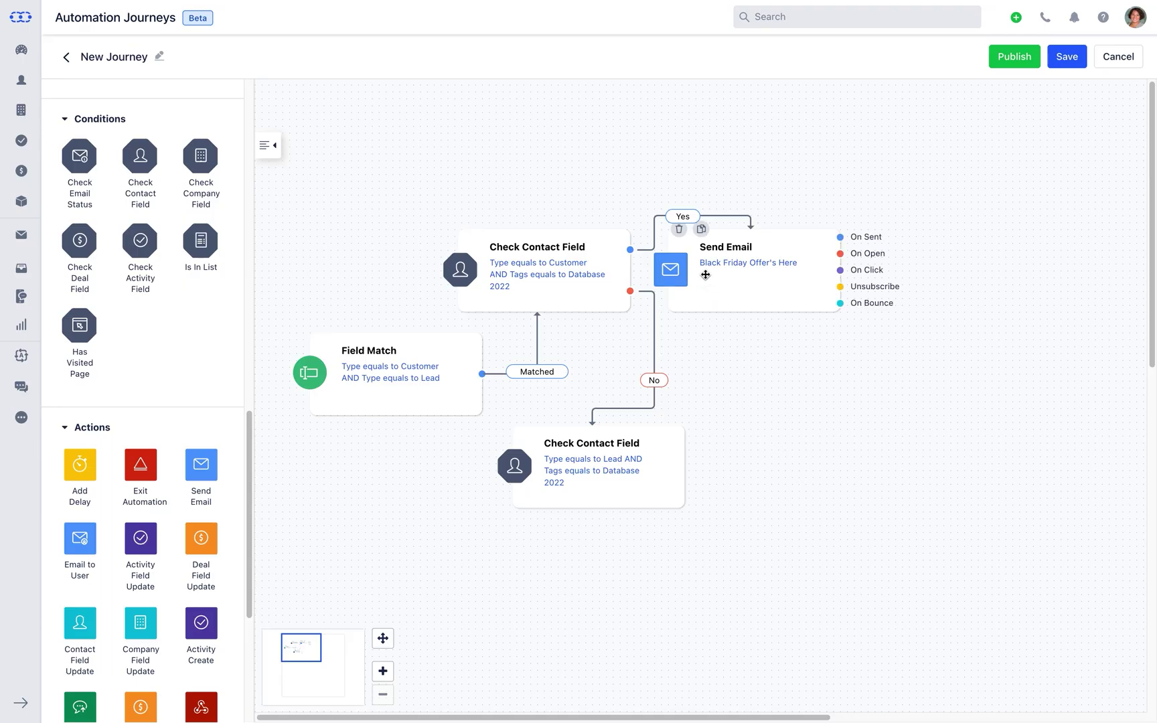
- Duplicate Send Email onto the Lead check's Yes branch and add a delay step beside the upper email
{"action": "left_click", "coordinate": [702, 231]}
{"action": "left_click_drag", "start_coordinate": [701, 231], "coordinate": [686, 536]}
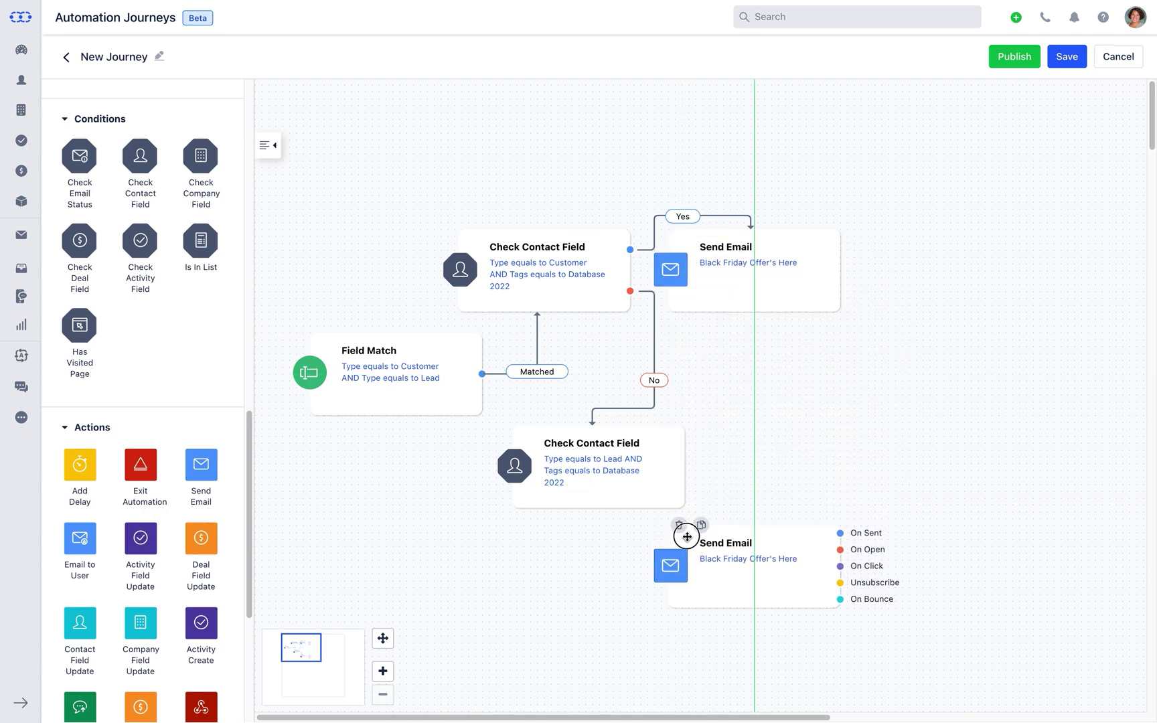
{"action": "left_click_drag", "start_coordinate": [685, 449], "coordinate": [715, 525]}
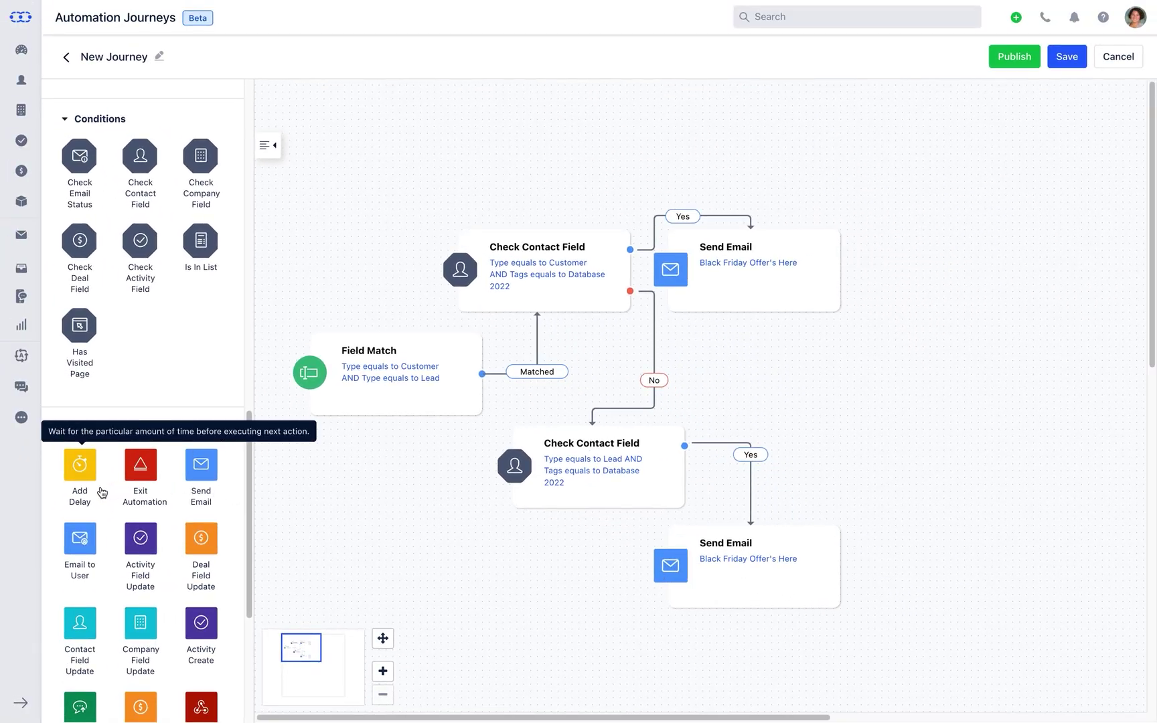
{"action": "left_click_drag", "start_coordinate": [102, 493], "coordinate": [928, 261]}
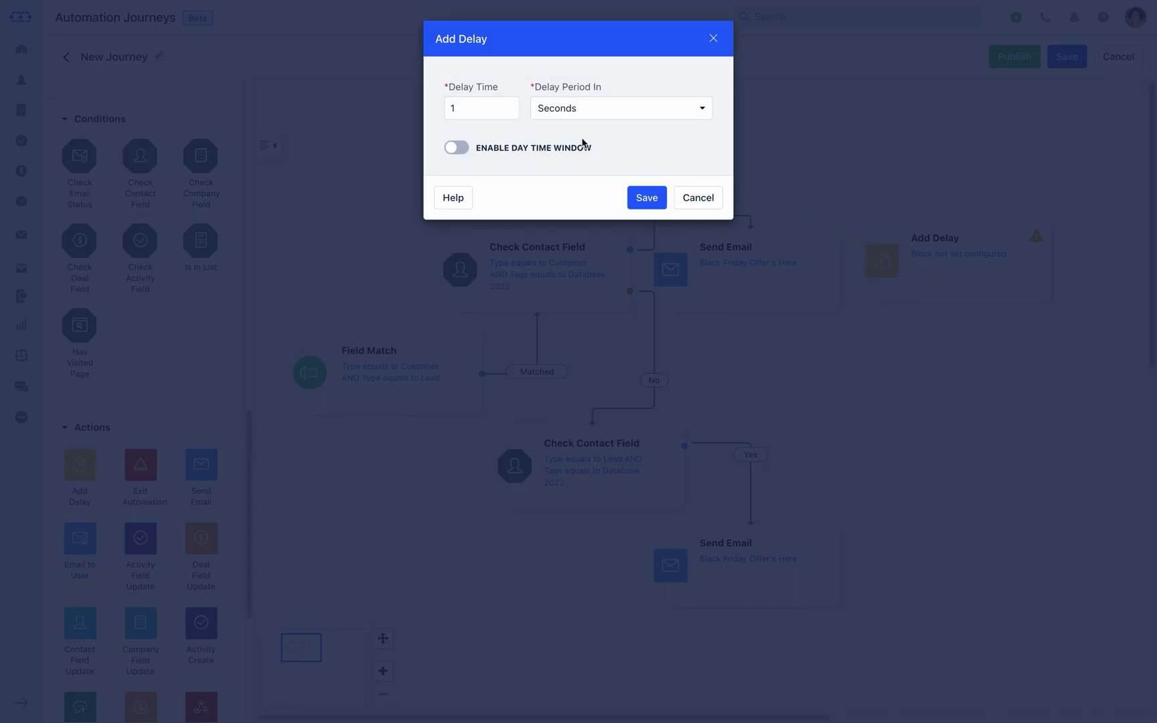
- Set the delay to Days, resuming Mon–Fri 08:00 AM–05:00 PM America/Santiago, preferring the contact's timezone
{"action": "left_click", "coordinate": [702, 114]}
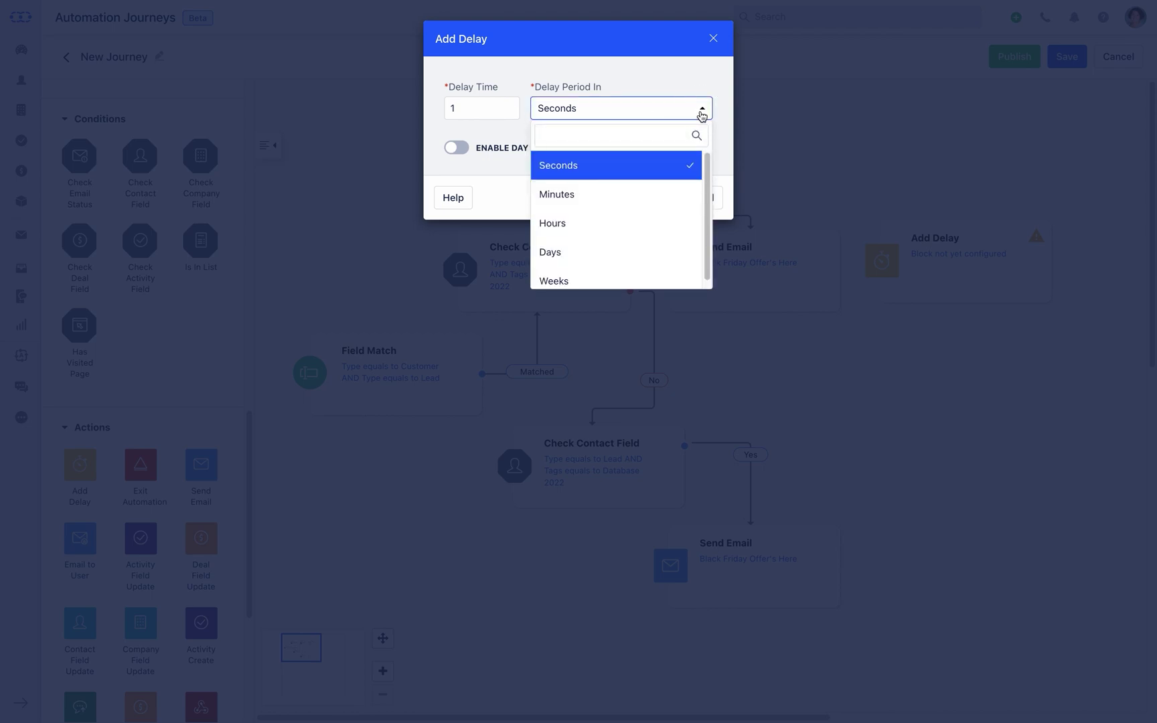
{"action": "left_click", "coordinate": [678, 251]}
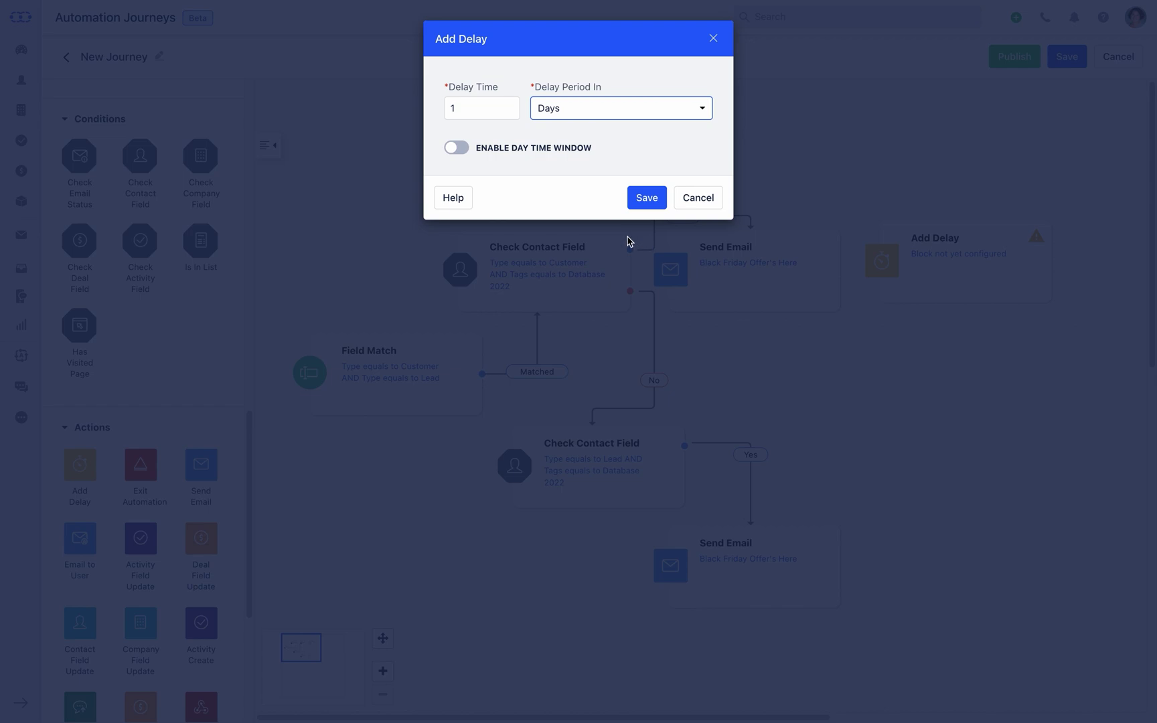
{"action": "left_click", "coordinate": [462, 148]}
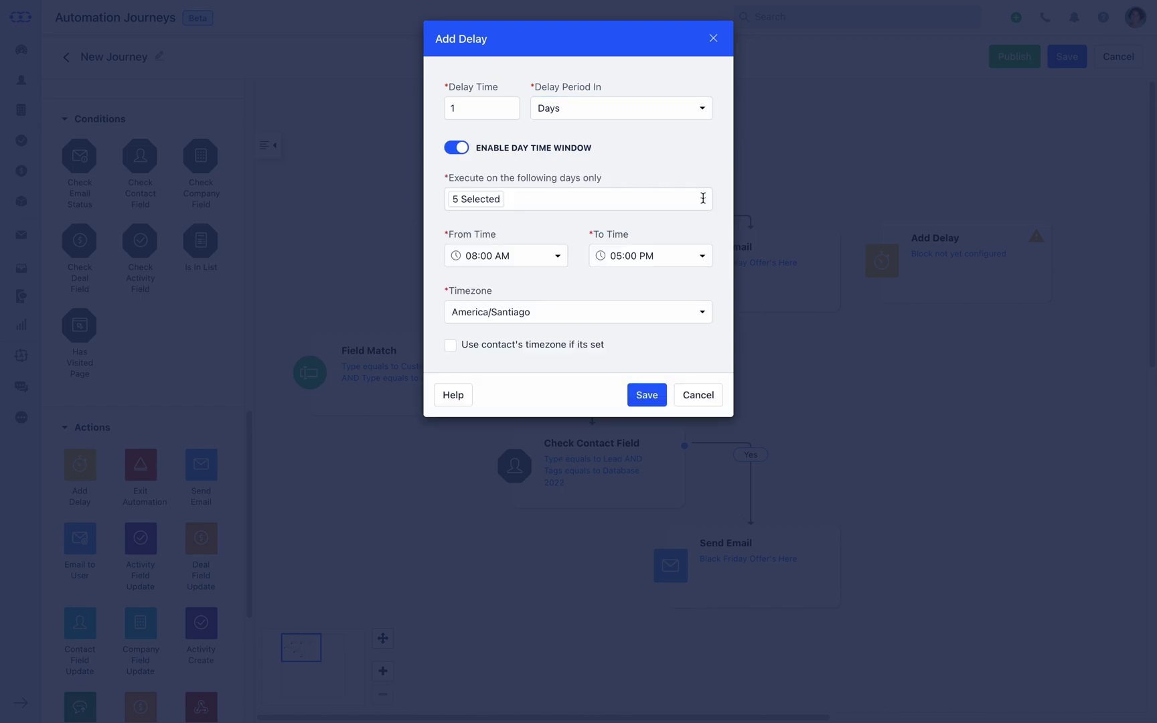
{"action": "left_click", "coordinate": [703, 198]}
{"action": "left_click", "coordinate": [704, 199]}
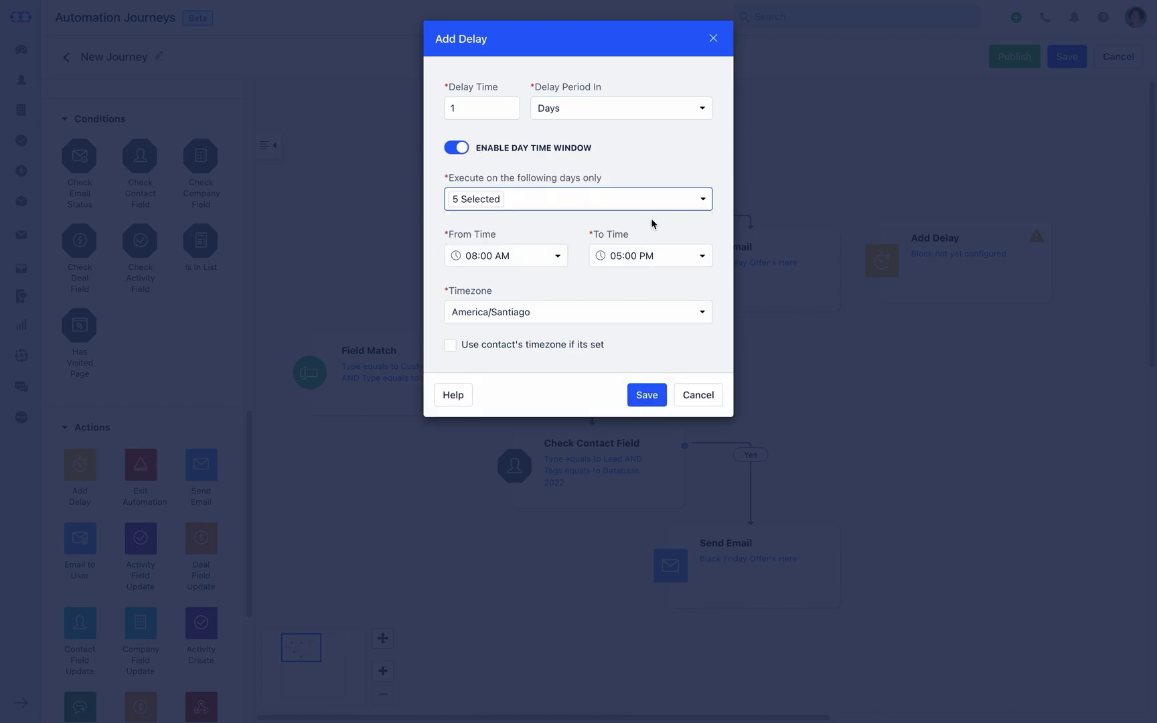
{"action": "left_click", "coordinate": [558, 257]}
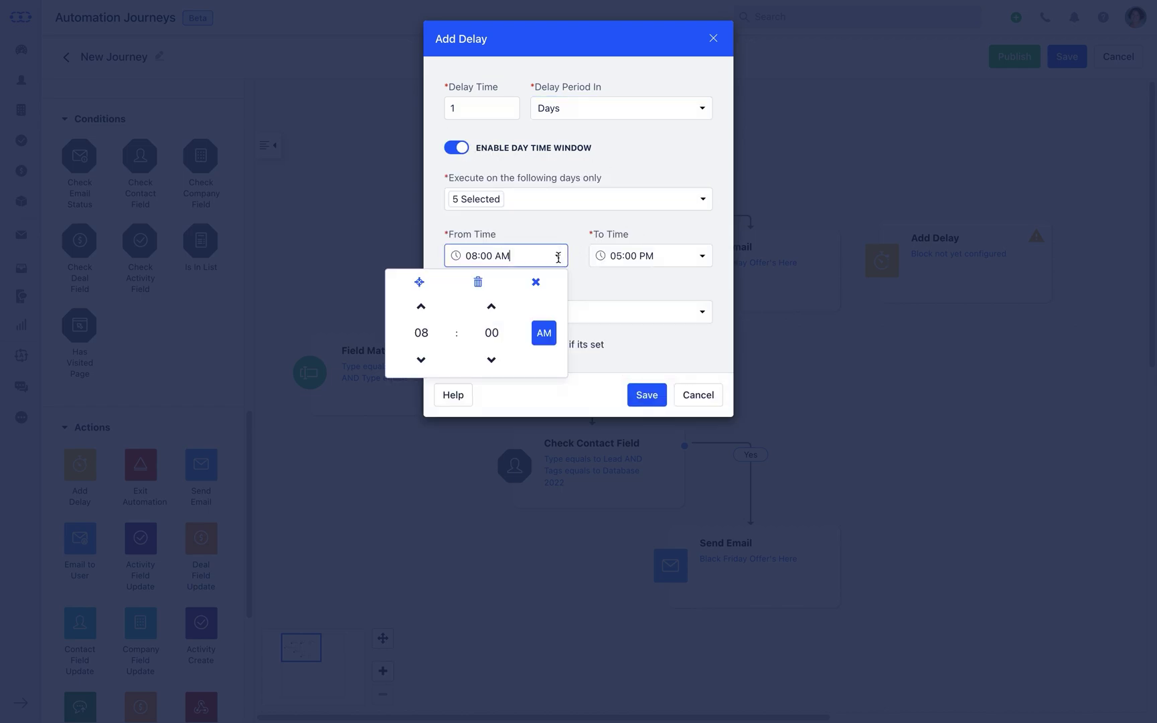
{"action": "left_click", "coordinate": [702, 257]}
{"action": "left_click", "coordinate": [720, 261]}
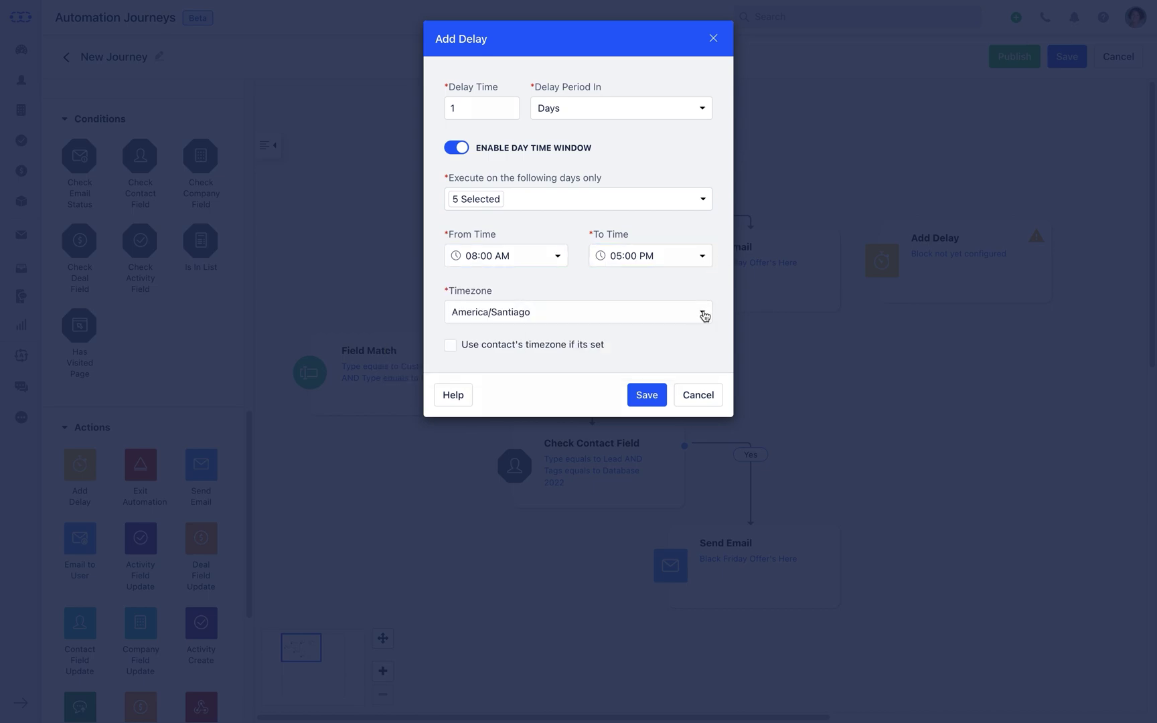
{"action": "left_click", "coordinate": [704, 310]}
{"action": "left_click", "coordinate": [703, 312]}
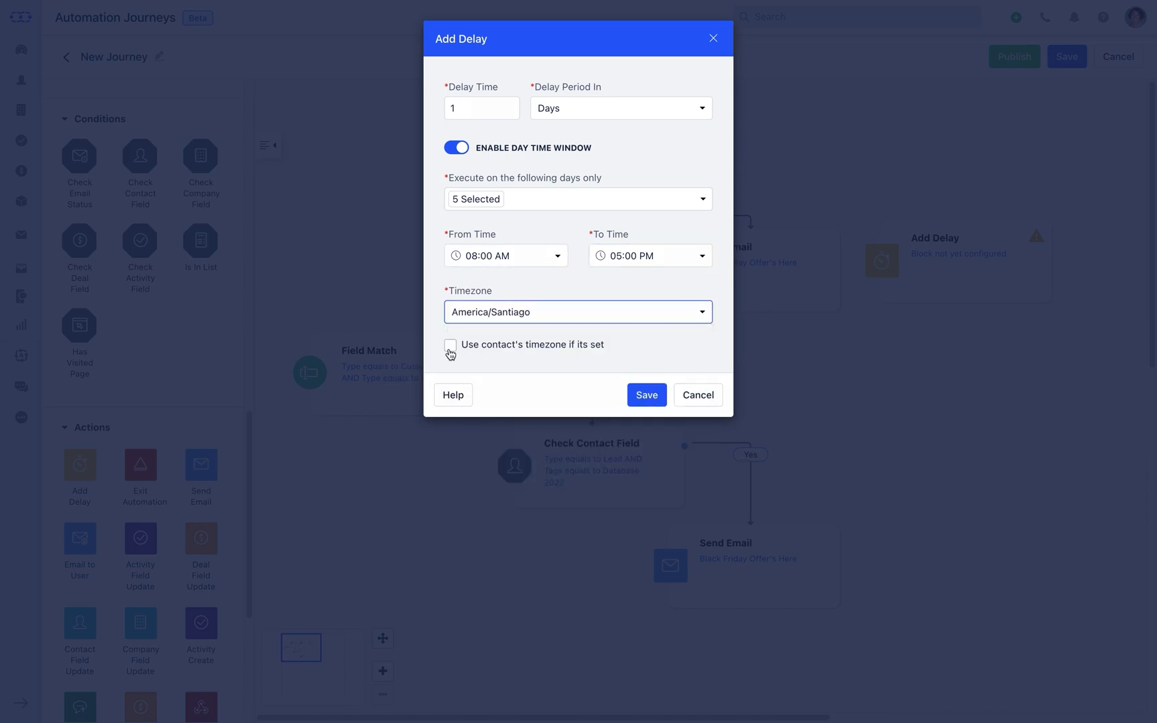
{"action": "left_click", "coordinate": [451, 346]}
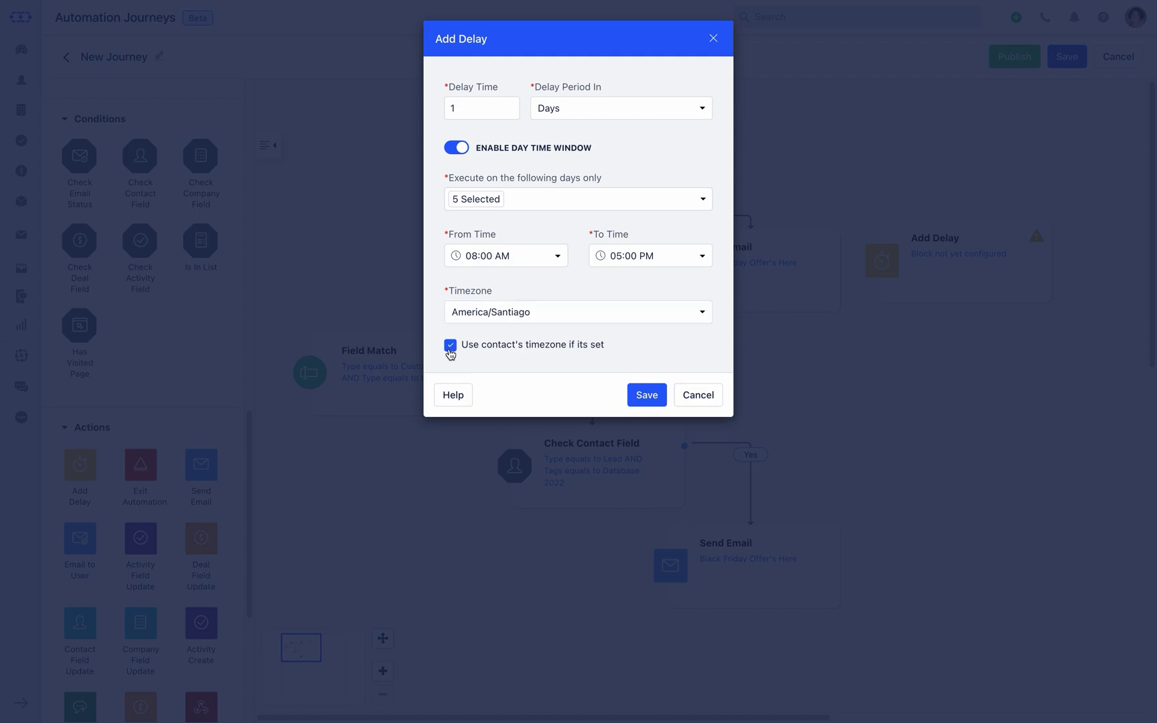
{"action": "left_click", "coordinate": [645, 397]}
- Clone the configured Add Delay step and place the copy beside the lower Send Email
{"action": "mouse_move", "coordinate": [907, 259]}
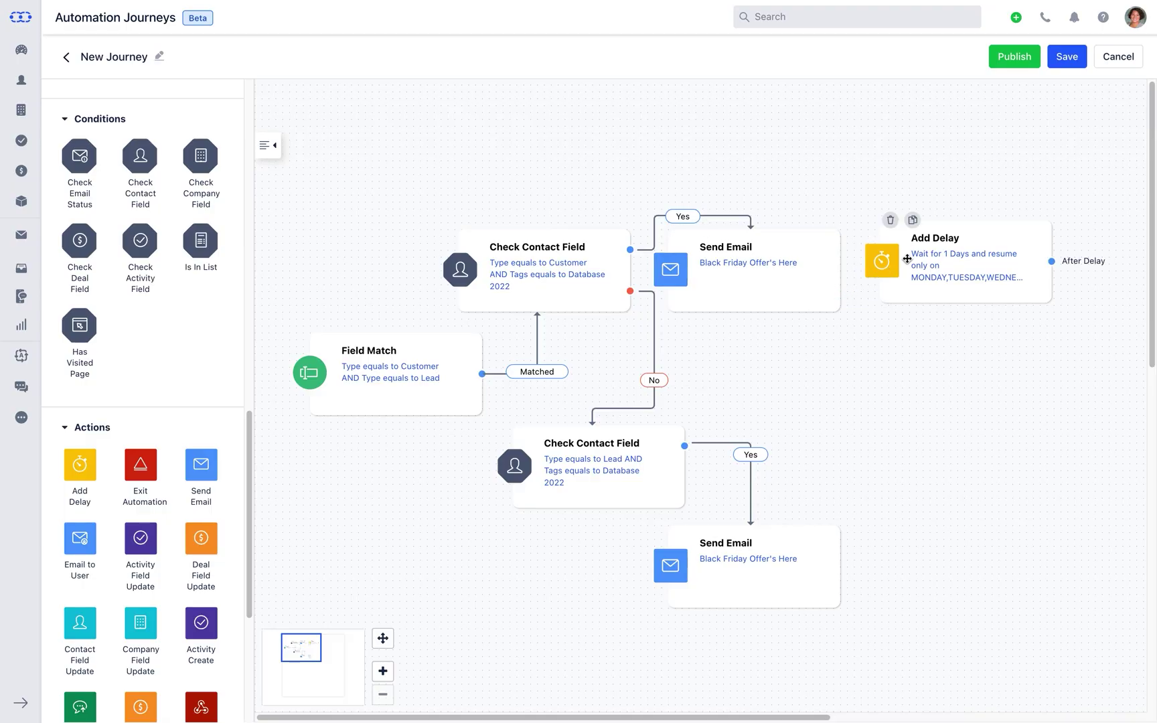
{"action": "left_click", "coordinate": [912, 221]}
{"action": "mouse_move", "coordinate": [909, 263]}
{"action": "left_mouse_down"}
{"action": "mouse_move", "coordinate": [920, 541]}
{"action": "mouse_move", "coordinate": [903, 554]}
{"action": "left_mouse_up"}
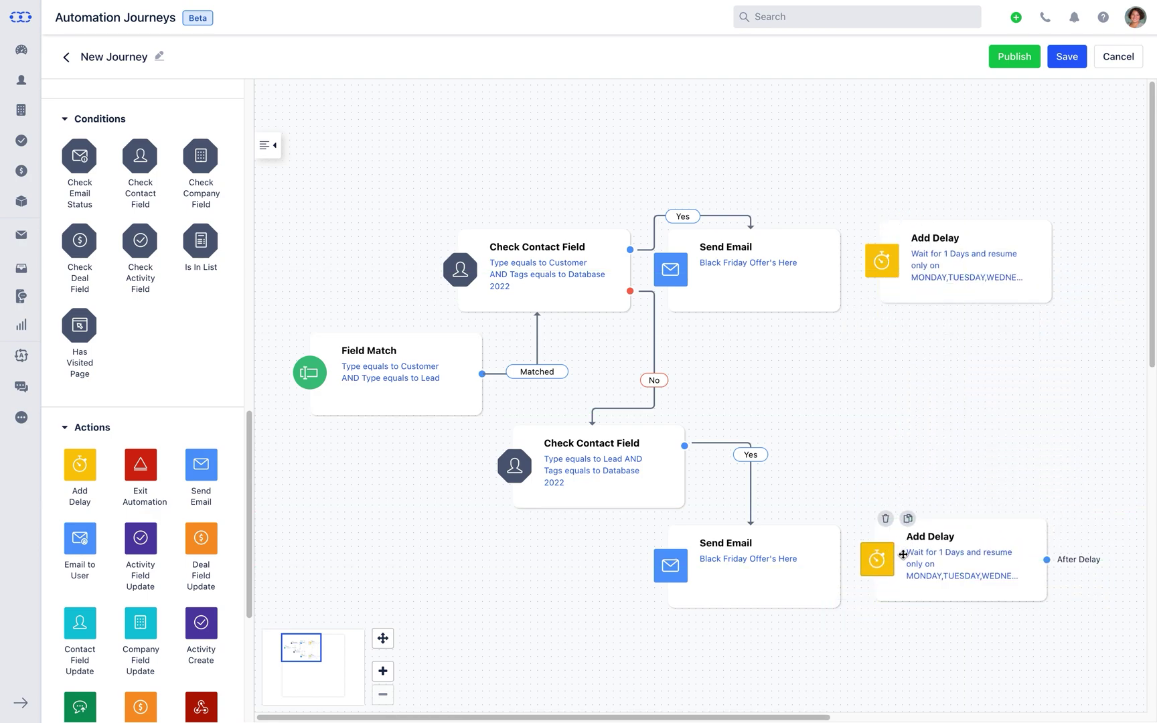
- Connect each Send Email's On Sent outcome to its own delay step
{"action": "mouse_move", "coordinate": [838, 237]}
{"action": "left_click_drag", "start_coordinate": [840, 236], "coordinate": [926, 213]}
{"action": "mouse_move", "coordinate": [840, 533]}
{"action": "left_click_drag", "start_coordinate": [840, 534], "coordinate": [941, 512]}
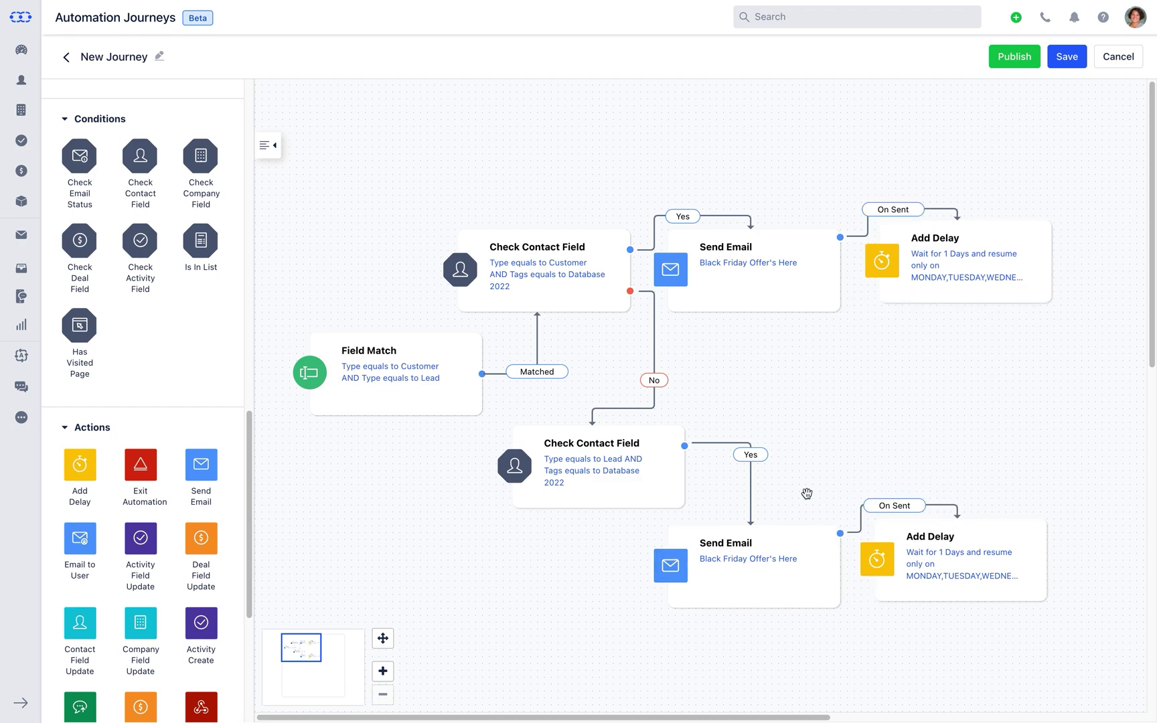
- Add a Send Text step at the top right of the canvas and open its settings
{"action": "scroll", "coordinate": [248, 467], "scroll_direction": "down", "scroll_amount": 3}
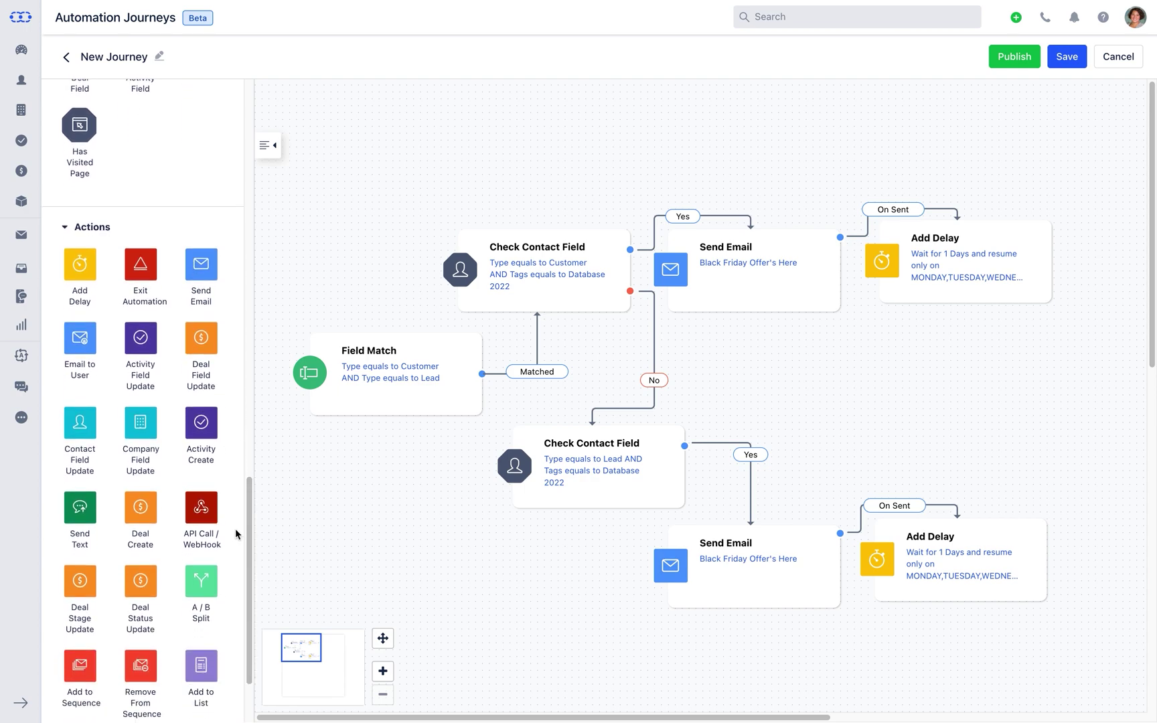
{"action": "left_click", "coordinate": [94, 537]}
{"action": "left_click_drag", "start_coordinate": [93, 537], "coordinate": [940, 158]}
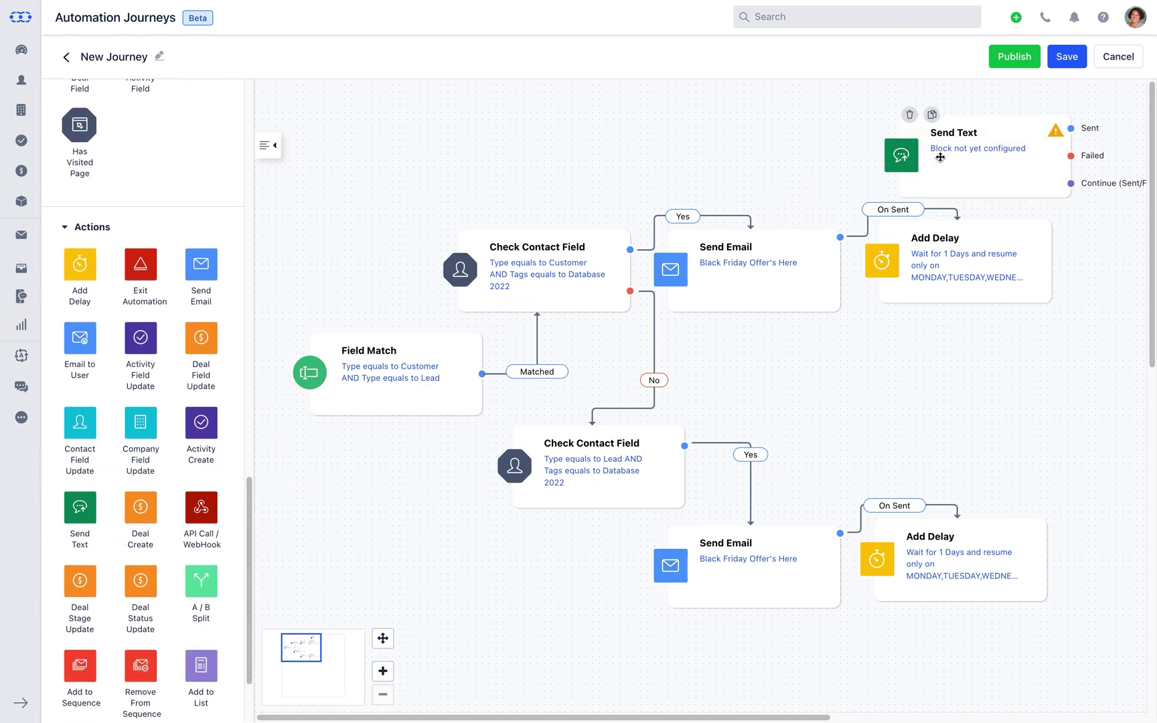
{"action": "left_click", "coordinate": [941, 157]}
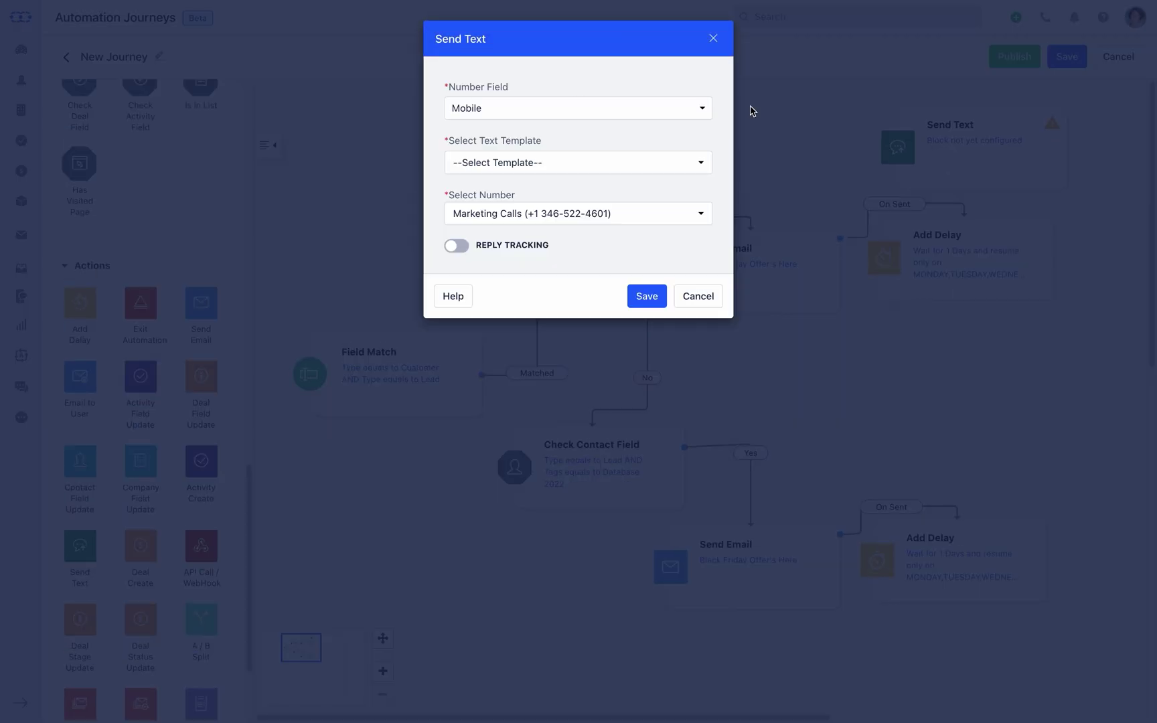
- Text the Mobile field using the Black Friday Offer's Here template from the Marketing Calls number
{"action": "left_click", "coordinate": [704, 111]}
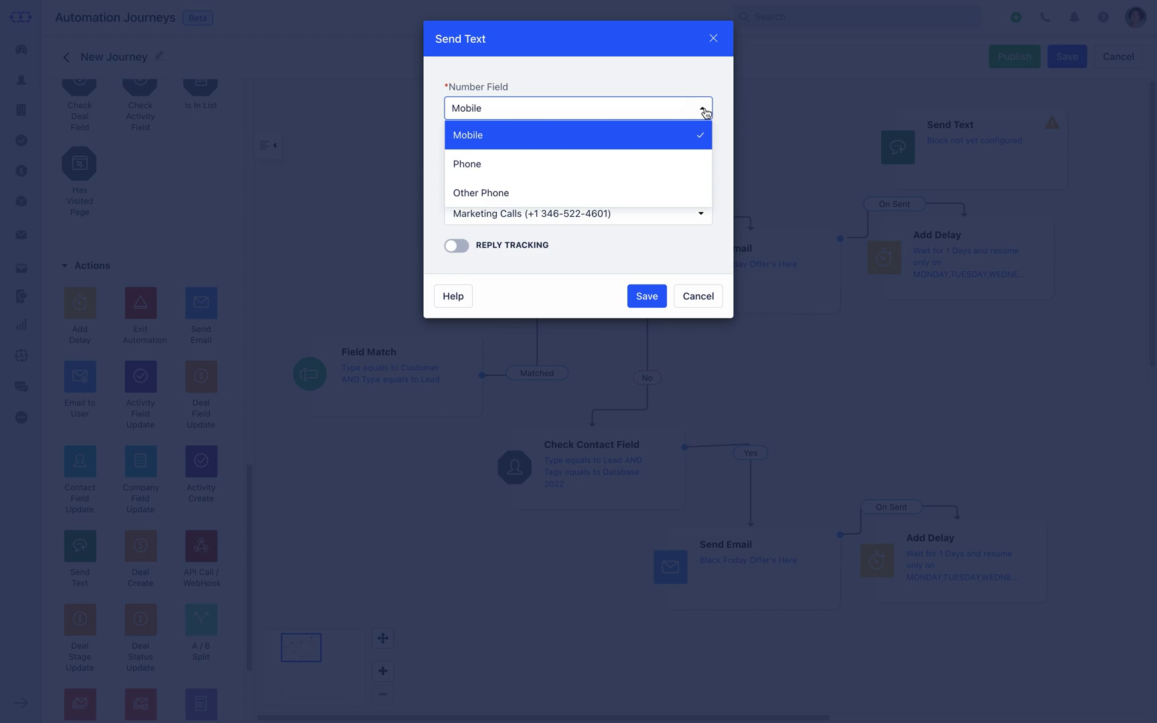
{"action": "left_click", "coordinate": [703, 111]}
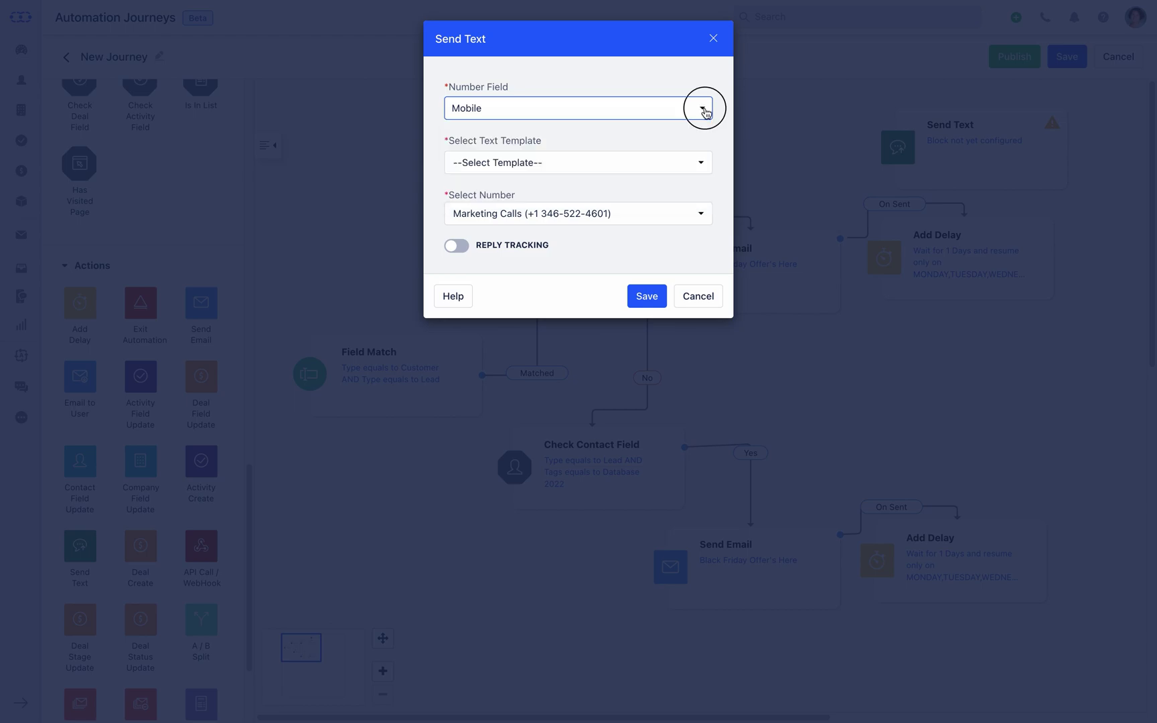
{"action": "left_click", "coordinate": [701, 167]}
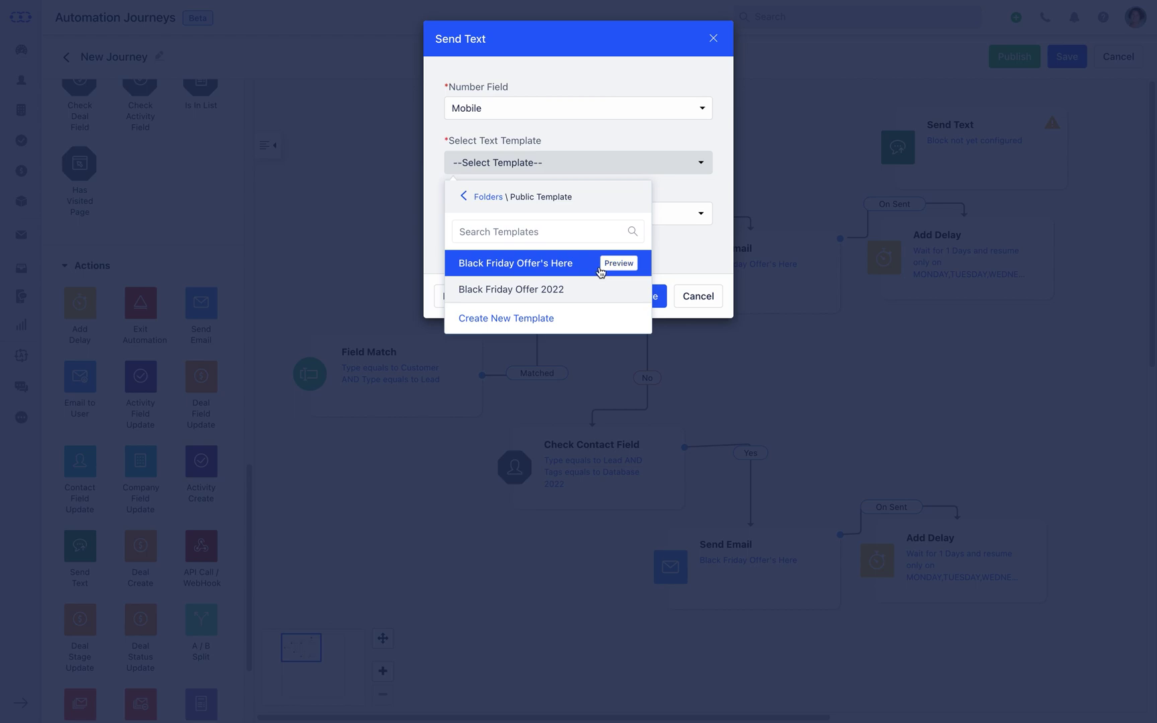
{"action": "left_click", "coordinate": [575, 264]}
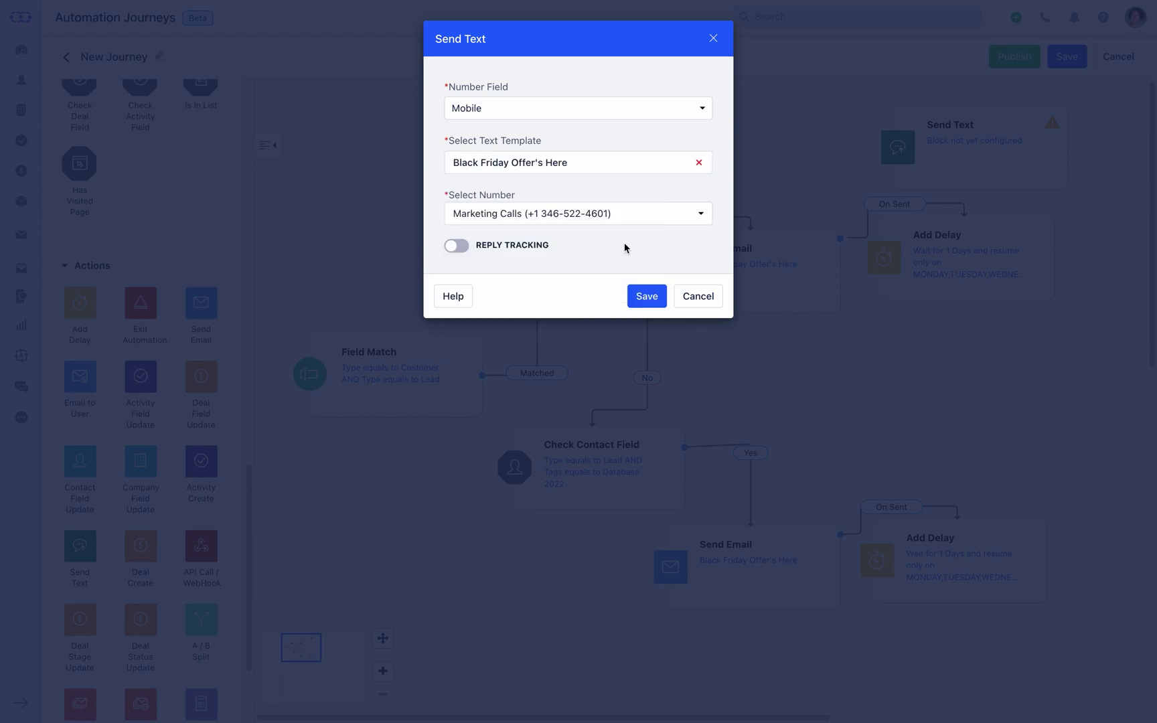
{"action": "left_click", "coordinate": [699, 219]}
{"action": "left_click", "coordinate": [698, 219]}
- Enable reply tracking with keywords STOP and Interested, and save the Send Text step
{"action": "left_click", "coordinate": [467, 252]}
{"action": "left_click", "coordinate": [464, 292]}
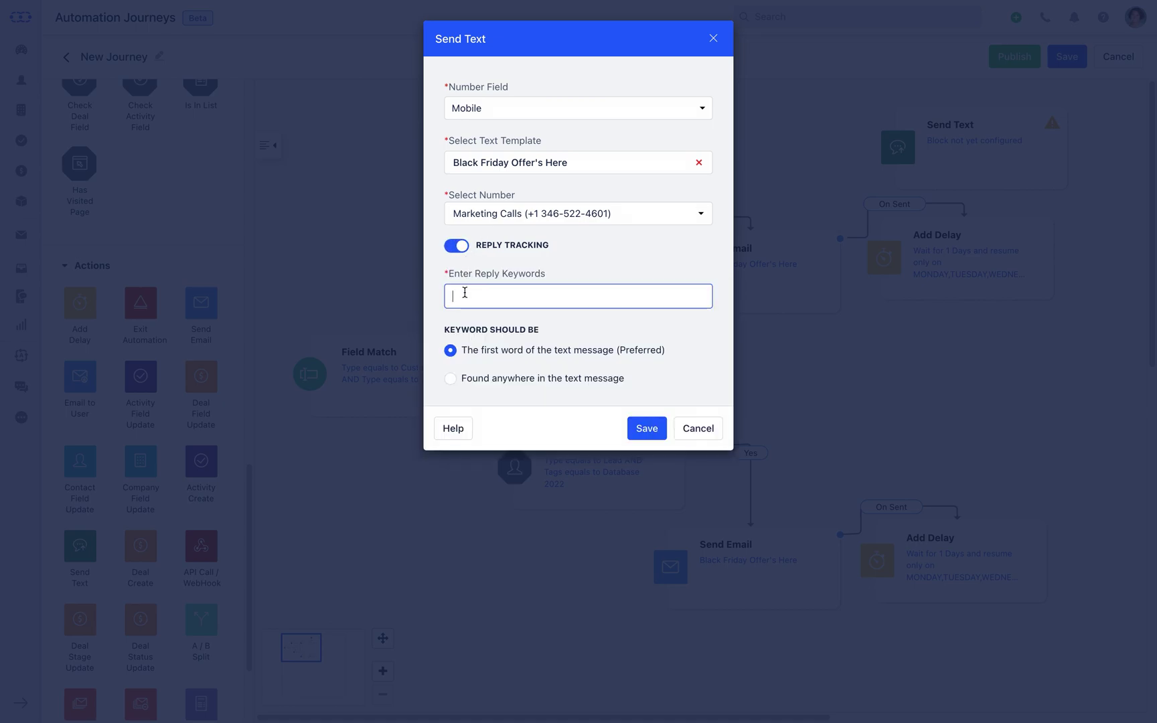
{"action": "type", "text": "STOP"}
{"action": "key", "text": "Return"}
{"action": "type", "text": "Interested"}
{"action": "key", "text": "Return"}
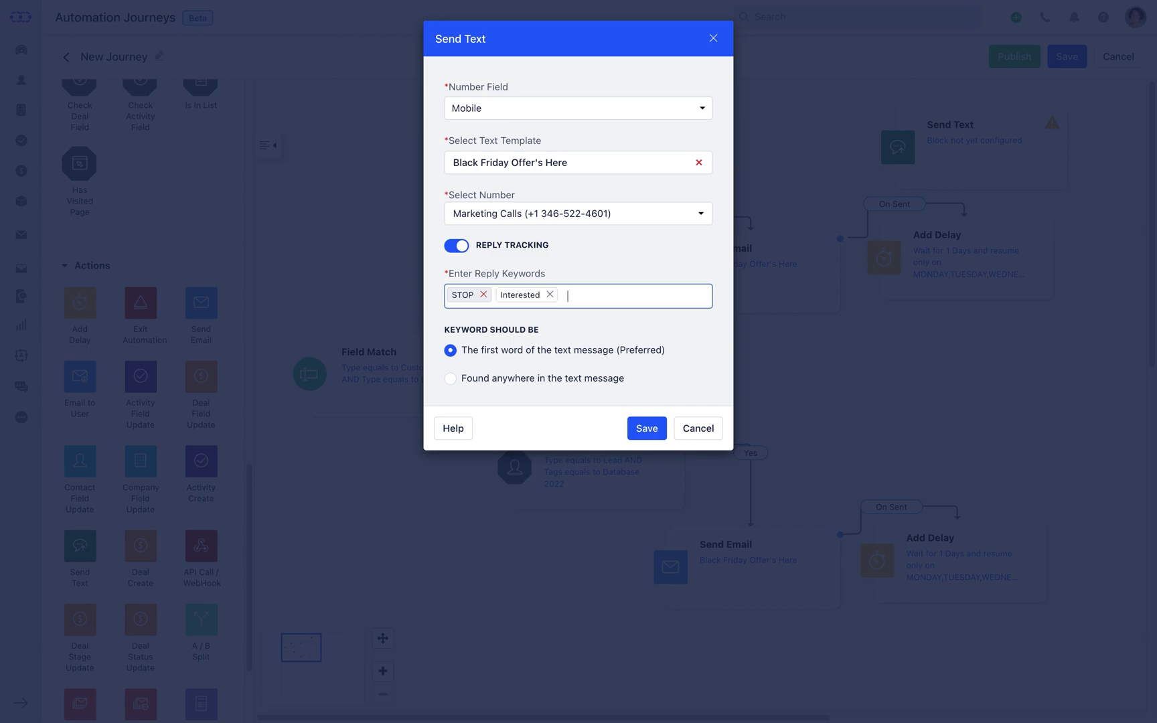
{"action": "left_click", "coordinate": [647, 428]}
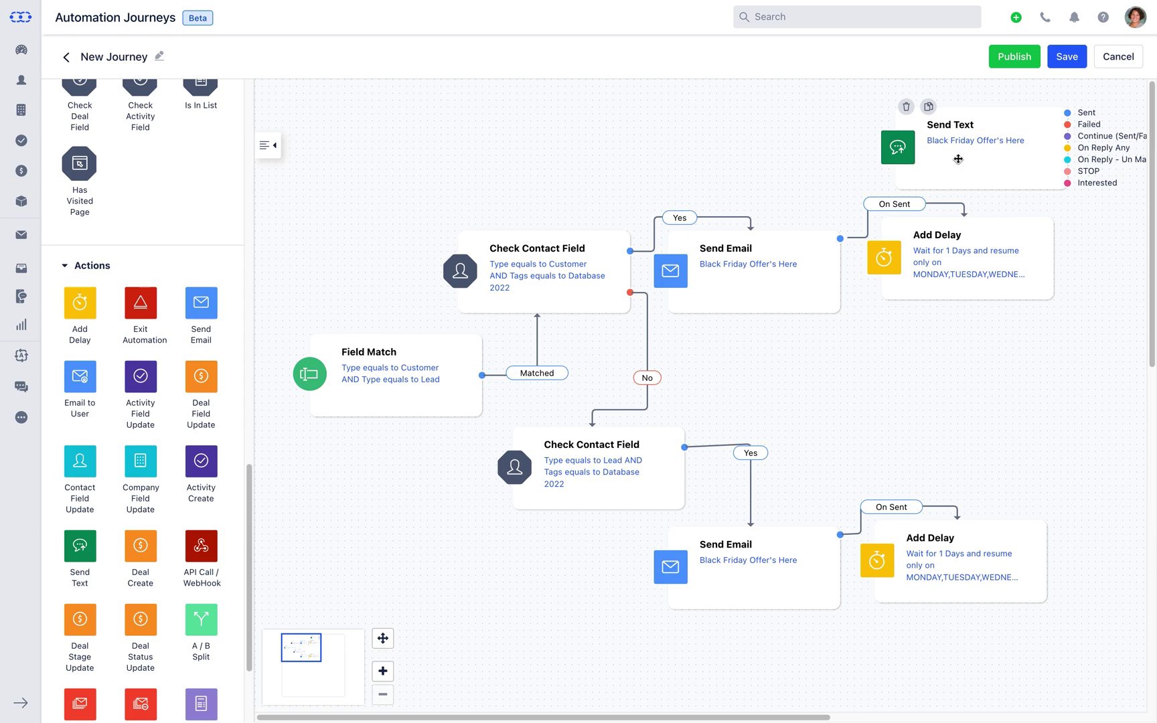
- Copy the Send Text step below the lower delay and link each delay's After Delay to its text
{"action": "left_click", "coordinate": [929, 109]}
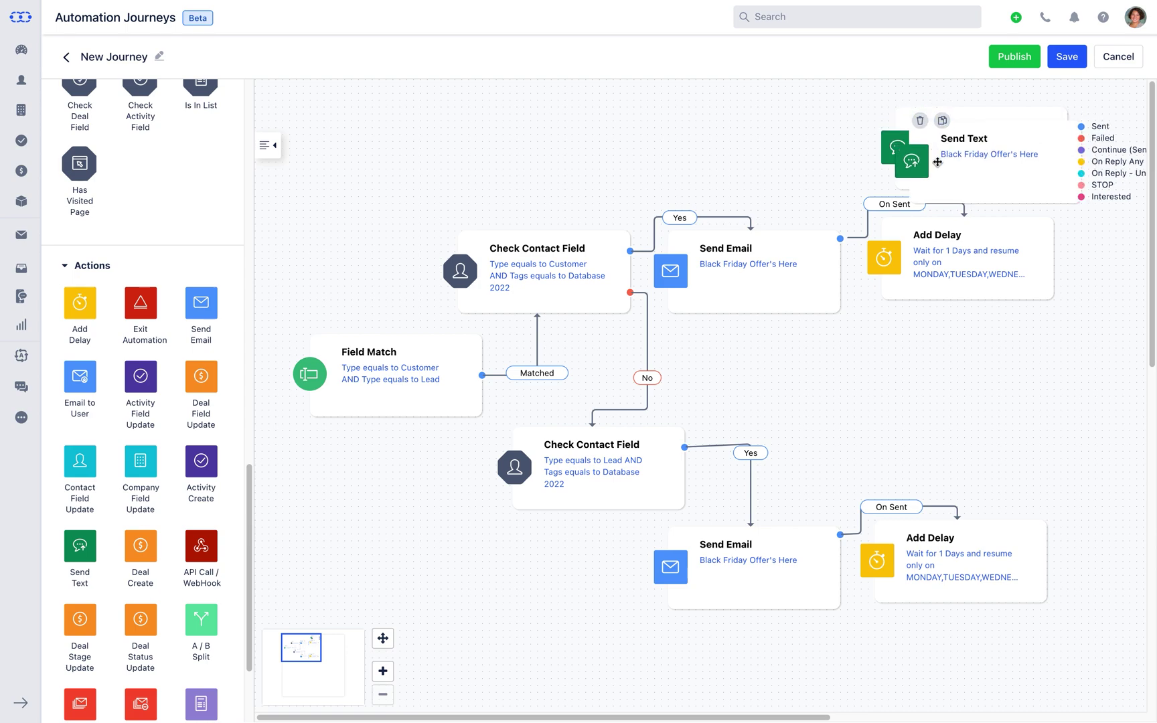
{"action": "mouse_move", "coordinate": [940, 192]}
{"action": "left_mouse_down"}
{"action": "mouse_move", "coordinate": [934, 683]}
{"action": "mouse_move", "coordinate": [891, 669]}
{"action": "left_mouse_up"}
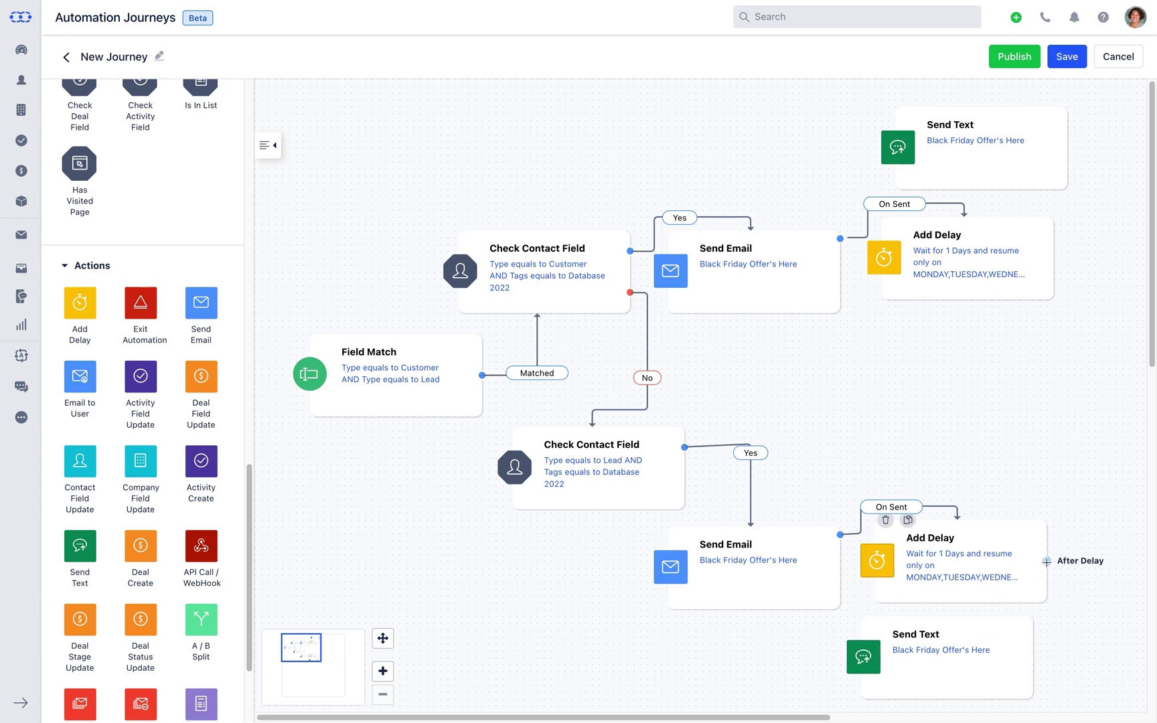
{"action": "left_click_drag", "start_coordinate": [1046, 561], "coordinate": [1030, 665]}
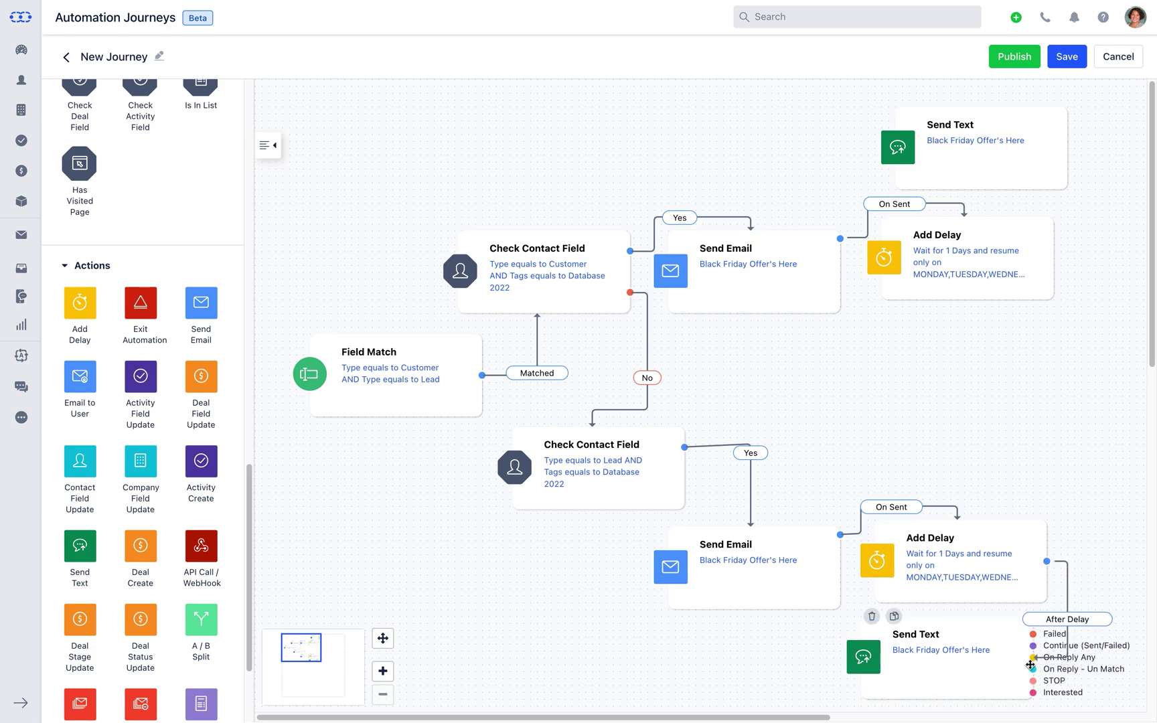
{"action": "left_click_drag", "start_coordinate": [1030, 664], "coordinate": [1032, 662]}
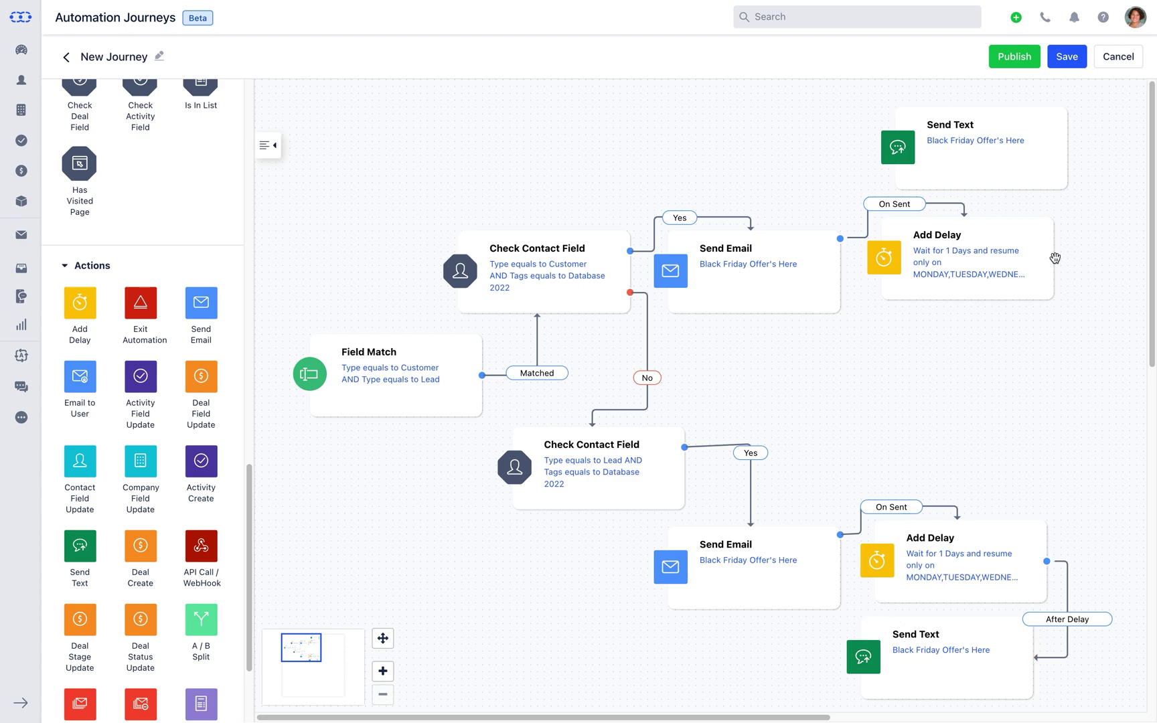
{"action": "left_click_drag", "start_coordinate": [1053, 258], "coordinate": [1062, 144]}
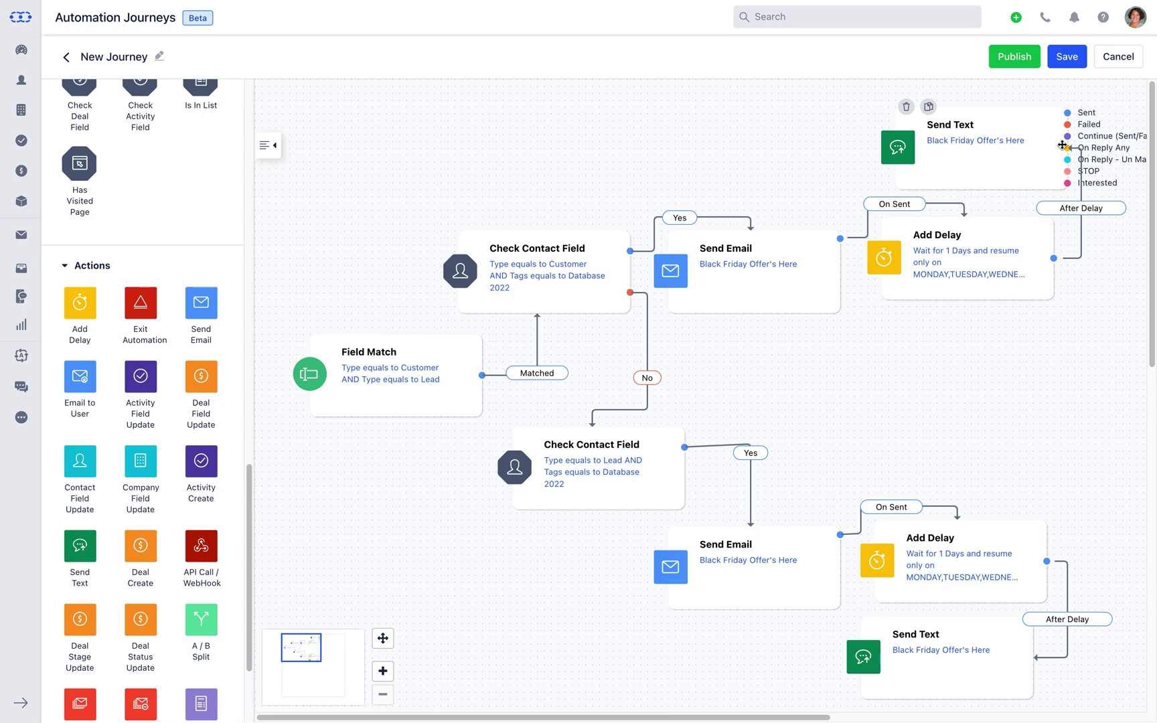
{"action": "scroll", "coordinate": [160, 265], "scroll_direction": "down", "scroll_amount": 1}
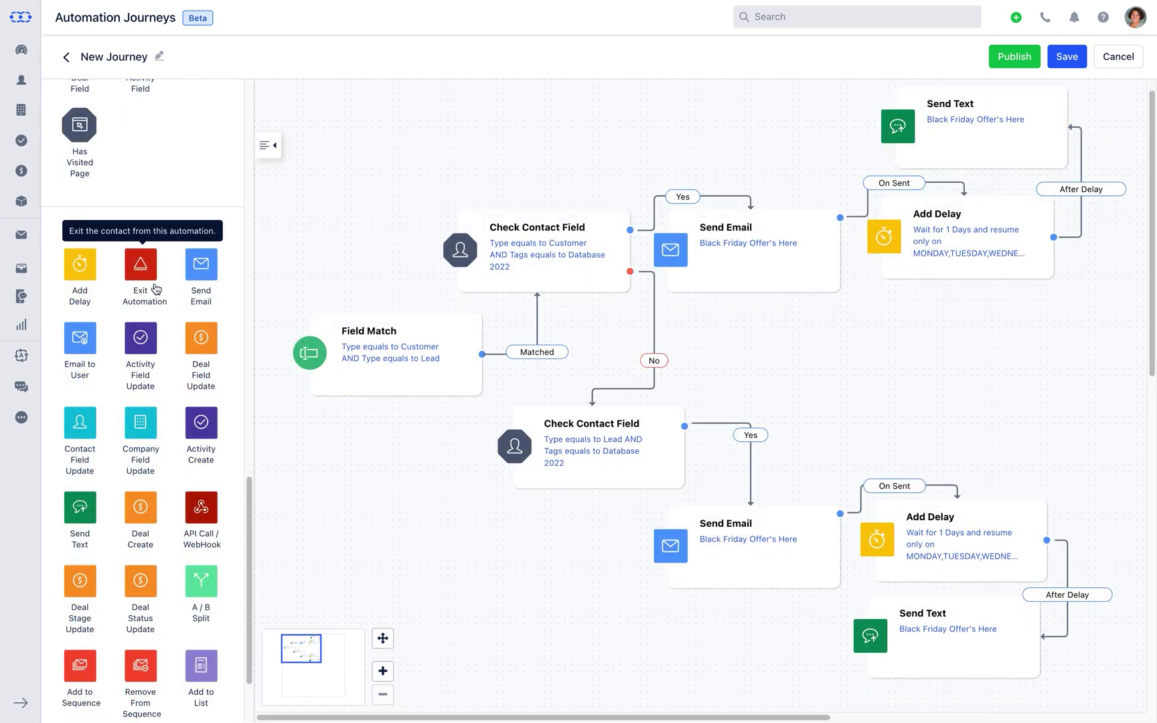
- Add an Exit Automation step and link both Send Text steps to it via Sent
{"action": "left_click_drag", "start_coordinate": [141, 264], "coordinate": [956, 381]}
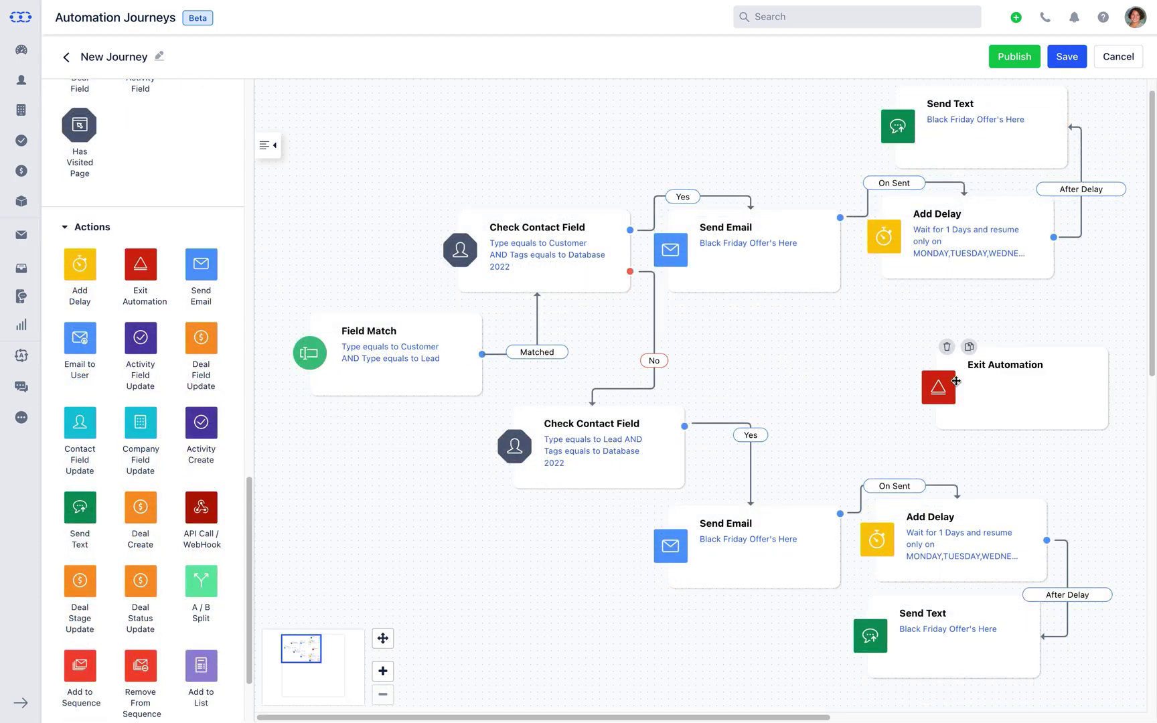
{"action": "left_click", "coordinate": [1067, 93]}
{"action": "left_click_drag", "start_coordinate": [1072, 92], "coordinate": [1085, 355]}
{"action": "left_click", "coordinate": [1040, 603]}
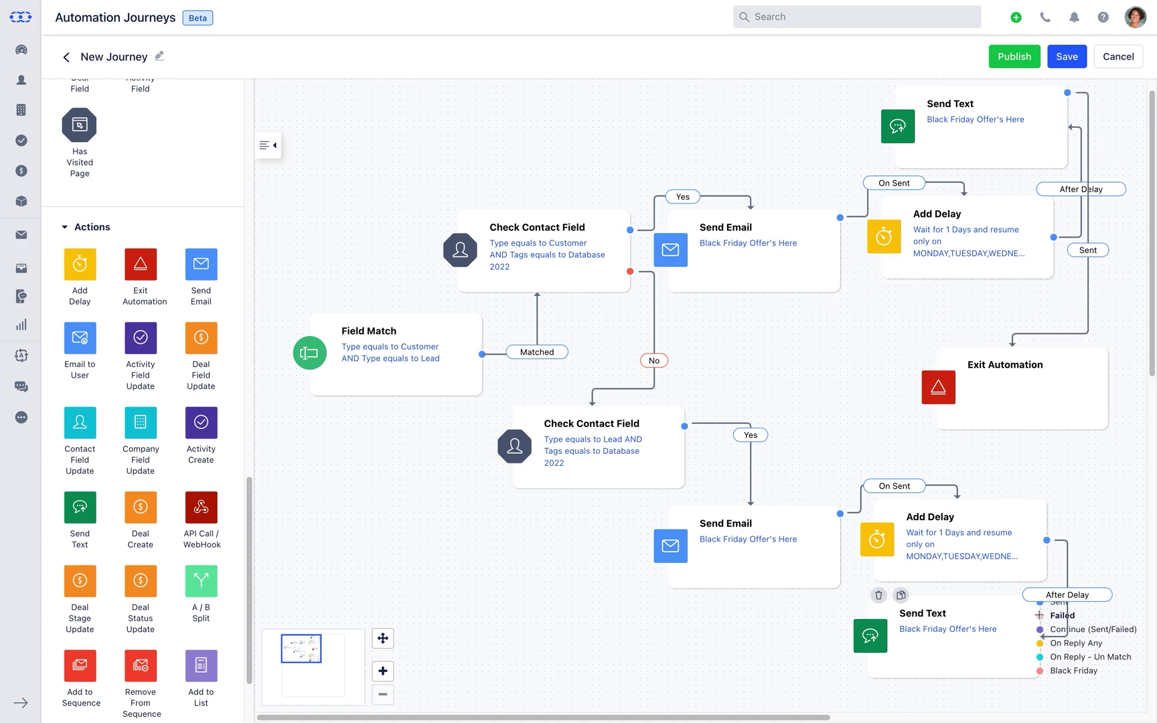
{"action": "left_click_drag", "start_coordinate": [1040, 603], "coordinate": [1099, 402]}
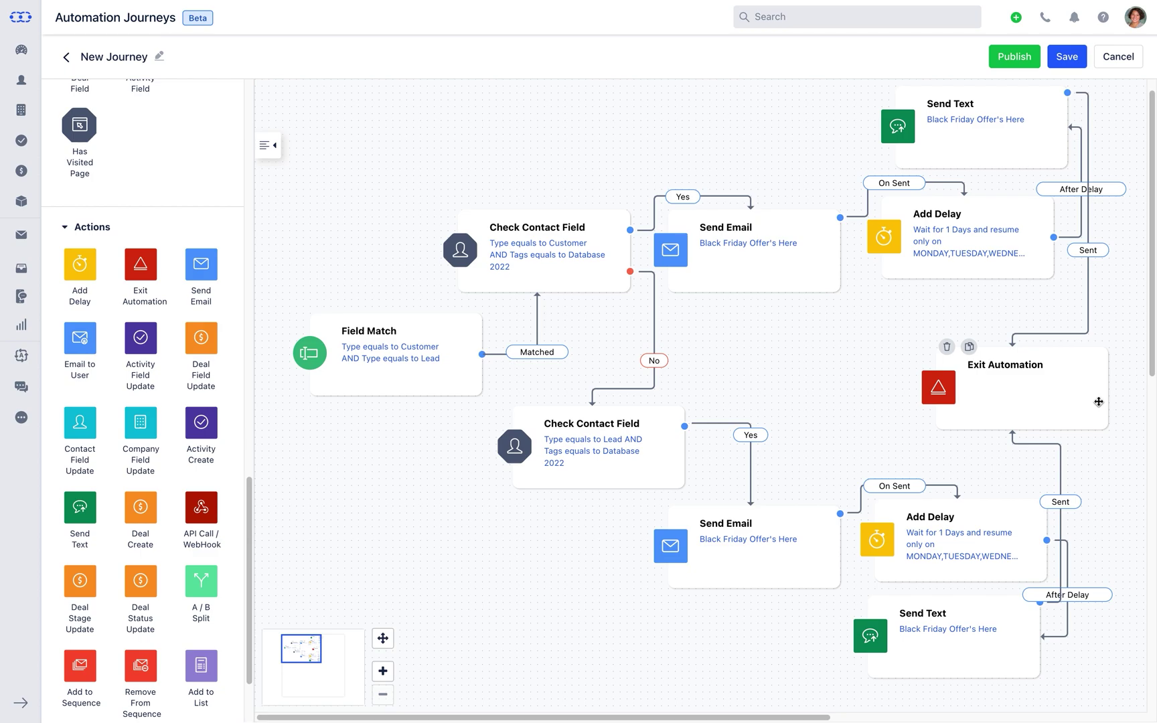
{"action": "mouse_move", "coordinate": [250, 486]}
{"action": "left_mouse_down"}
{"action": "mouse_move", "coordinate": [262, 428]}
{"action": "mouse_move", "coordinate": [241, 289]}
{"action": "mouse_move", "coordinate": [253, 135]}
{"action": "left_mouse_up"}
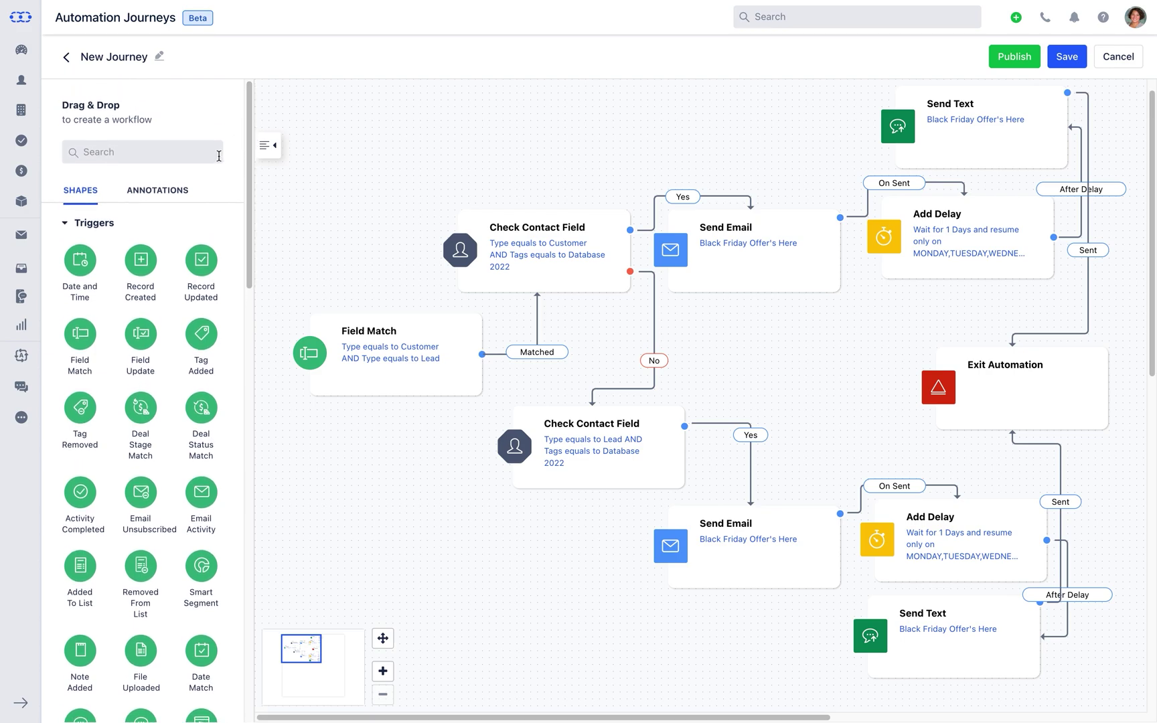
- Drop a Pin sticker at the canvas top-left with a Text annotation beside it
{"action": "left_click", "coordinate": [151, 201]}
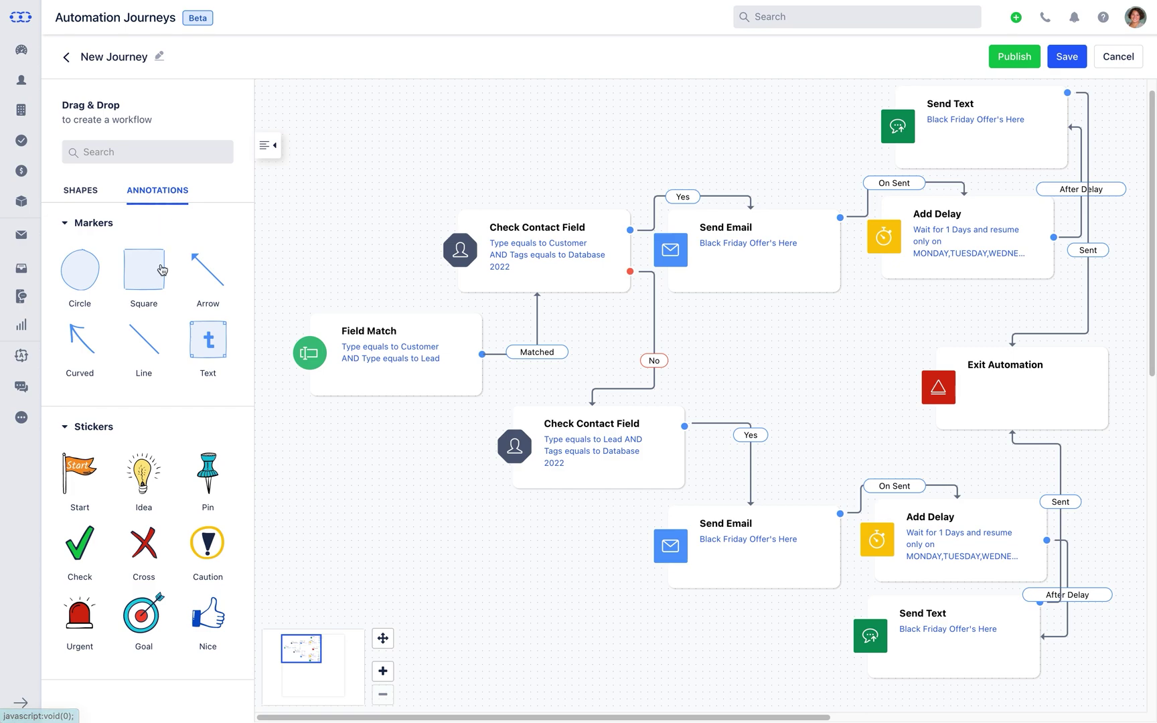
{"action": "left_click_drag", "start_coordinate": [191, 488], "coordinate": [288, 146]}
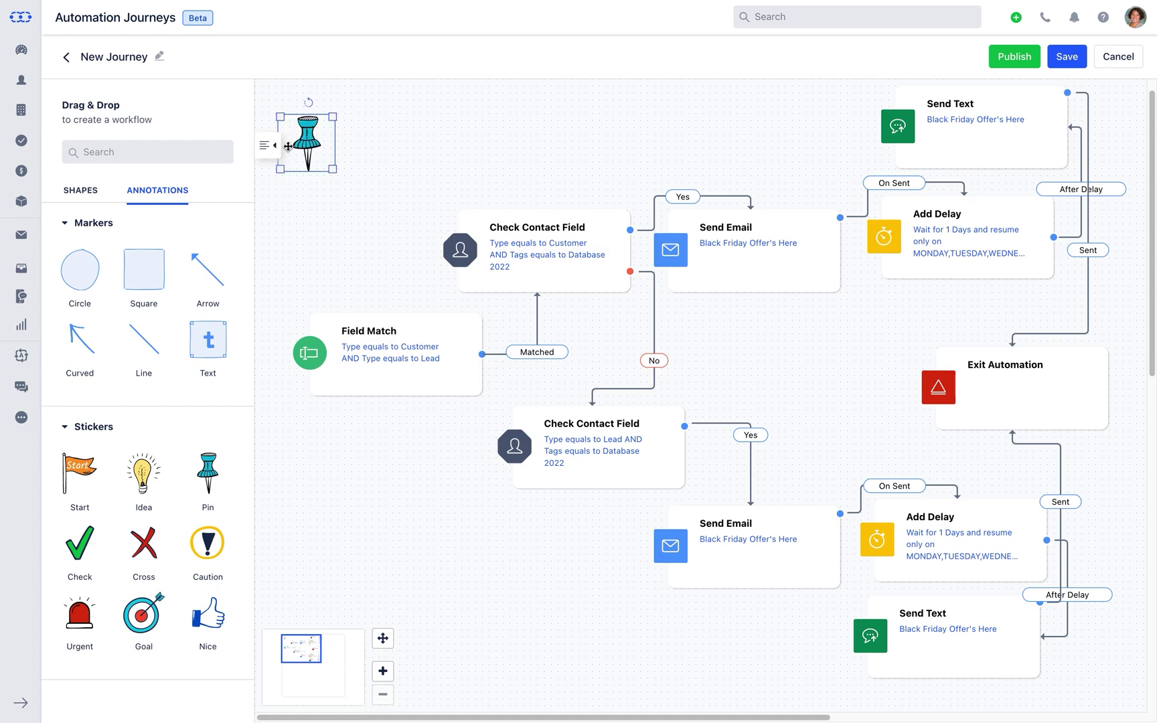
{"action": "mouse_move", "coordinate": [223, 361]}
{"action": "left_mouse_down"}
{"action": "mouse_move", "coordinate": [373, 221]}
{"action": "mouse_move", "coordinate": [380, 155]}
{"action": "left_mouse_up"}
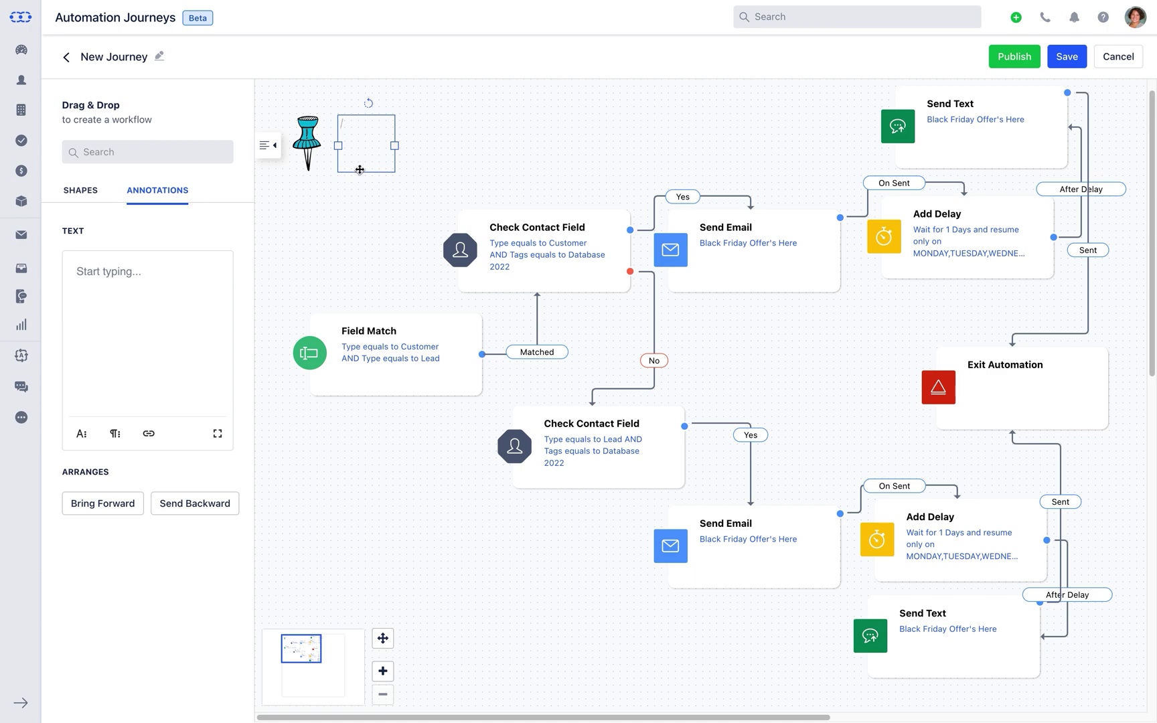
- Write a two-line note on setting up the Black Friday campaign, replicable for any campaign
{"action": "left_click", "coordinate": [209, 264]}
{"action": "type", "text": "This Automation talks about "}
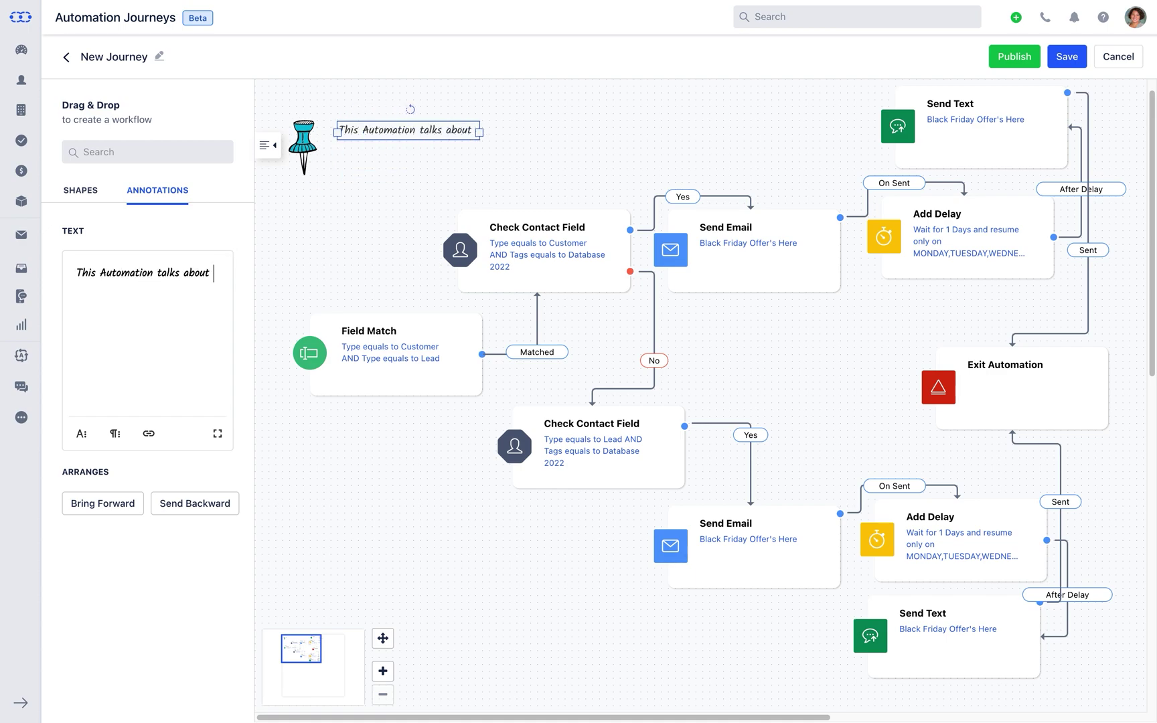
{"action": "type", "text": "how you can Set-Up a Campaign"}
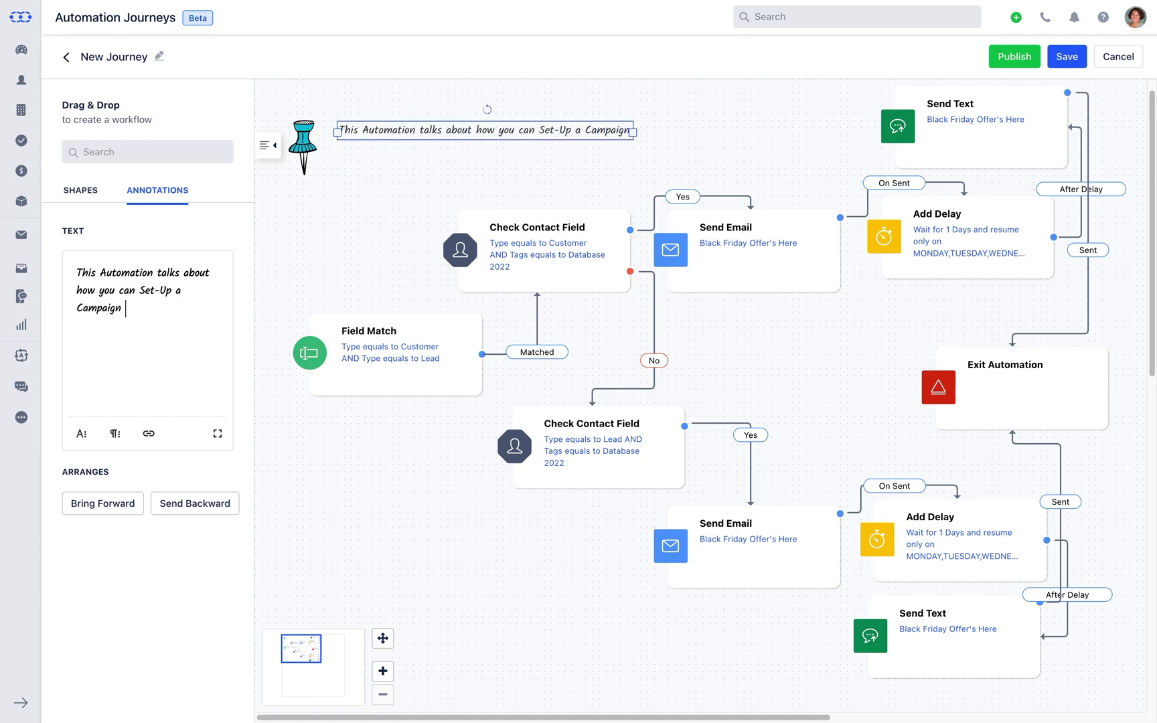
{"action": "type", "text": " to promote your Black Friday Offer."}
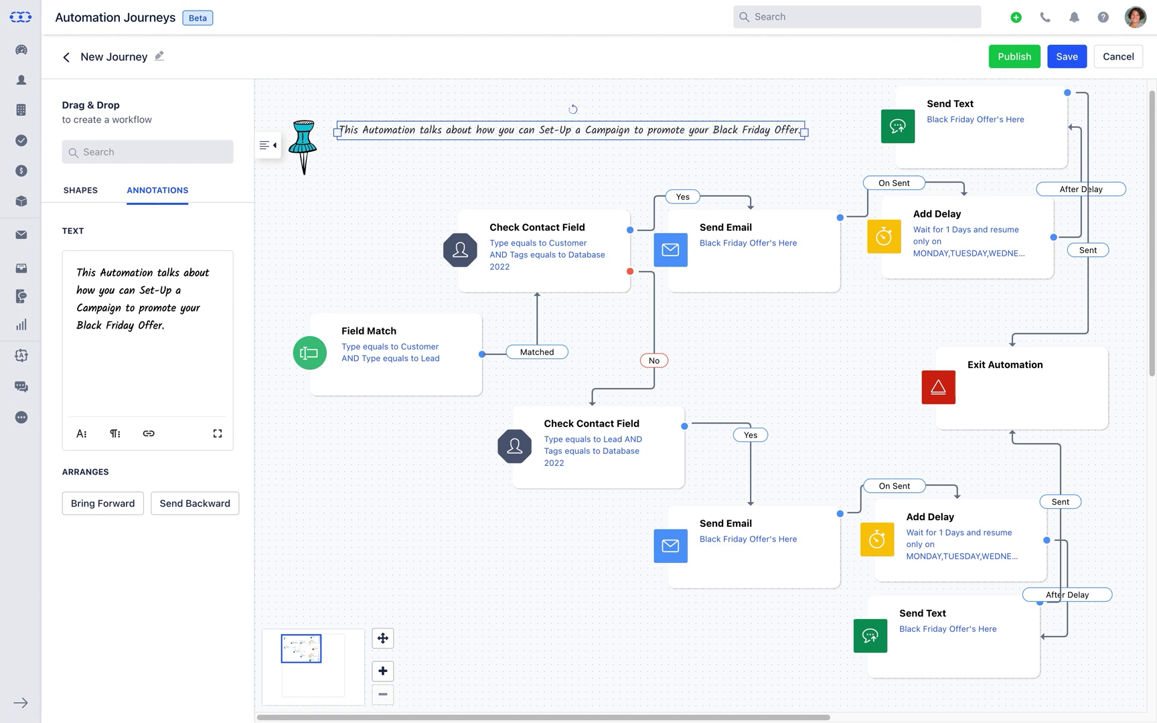
{"action": "key", "text": "Return"}
{"action": "type", "text": "This can be furth"}
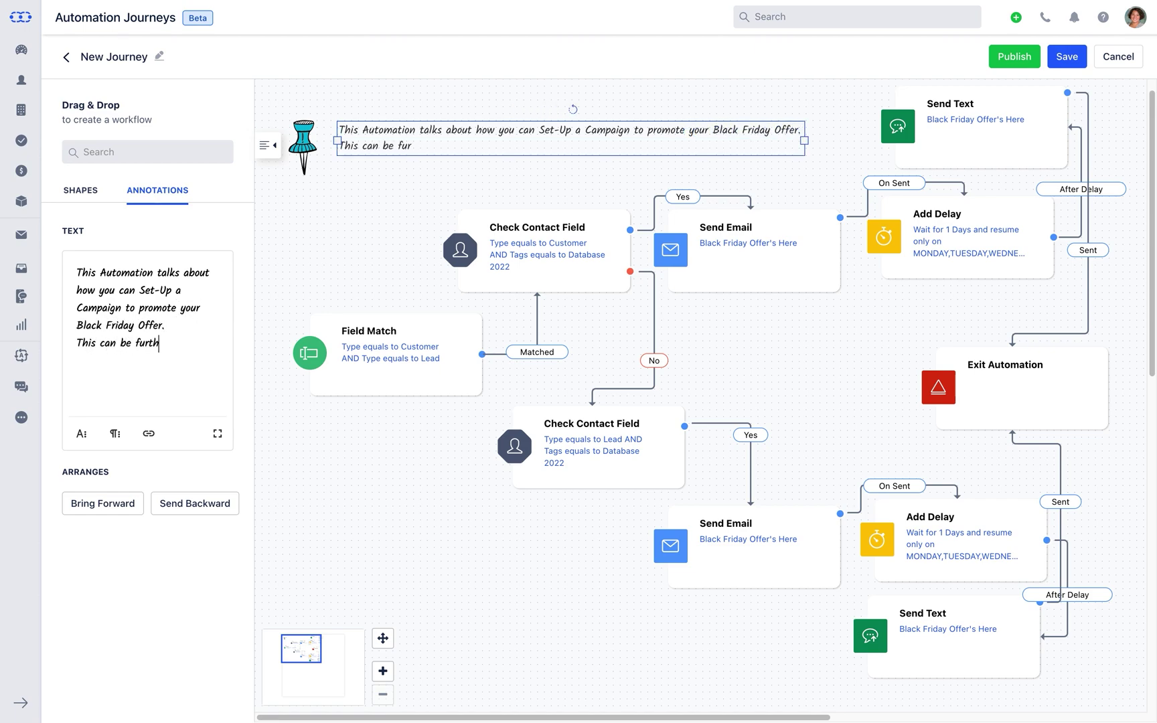
{"action": "type", "text": "er replicated for any kin"}
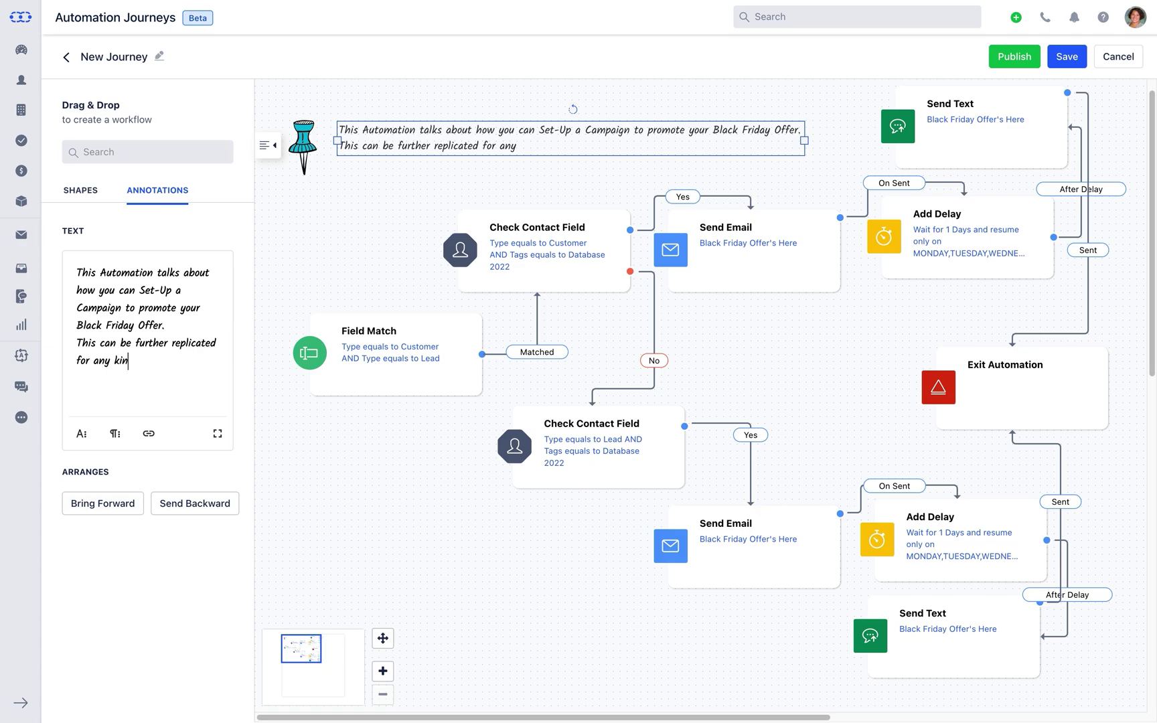
{"action": "type", "text": "d of Campaign that you would"}
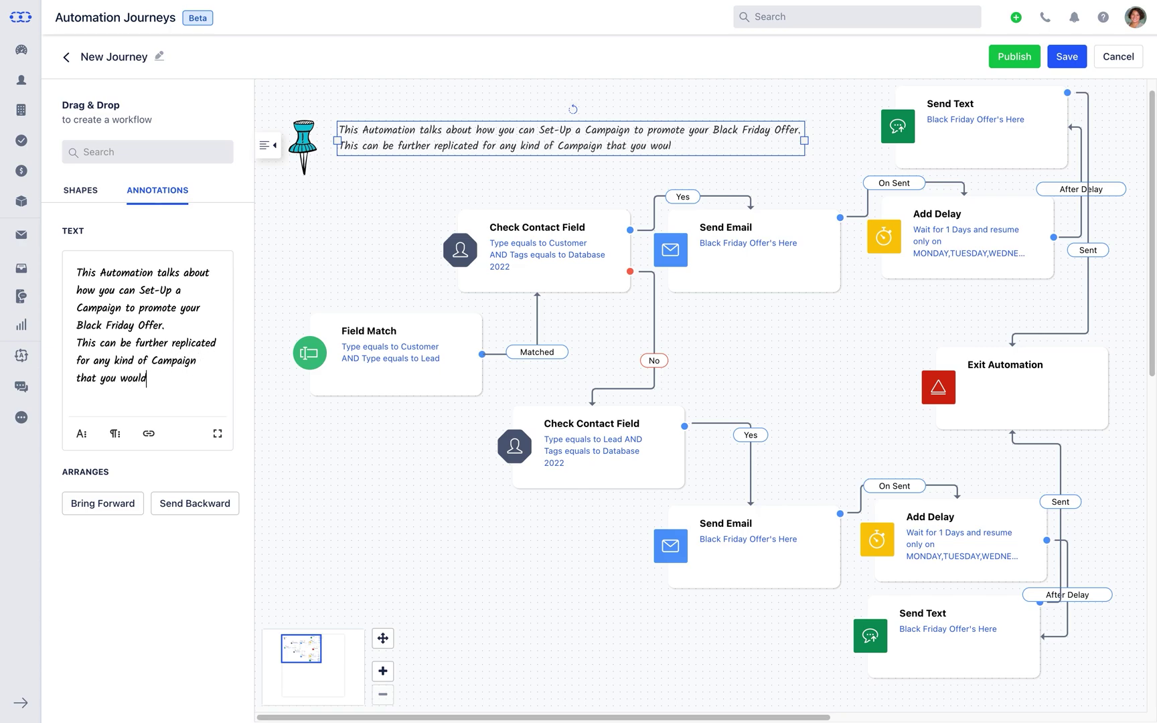
{"action": "type", "text": " like to Set-Up."}
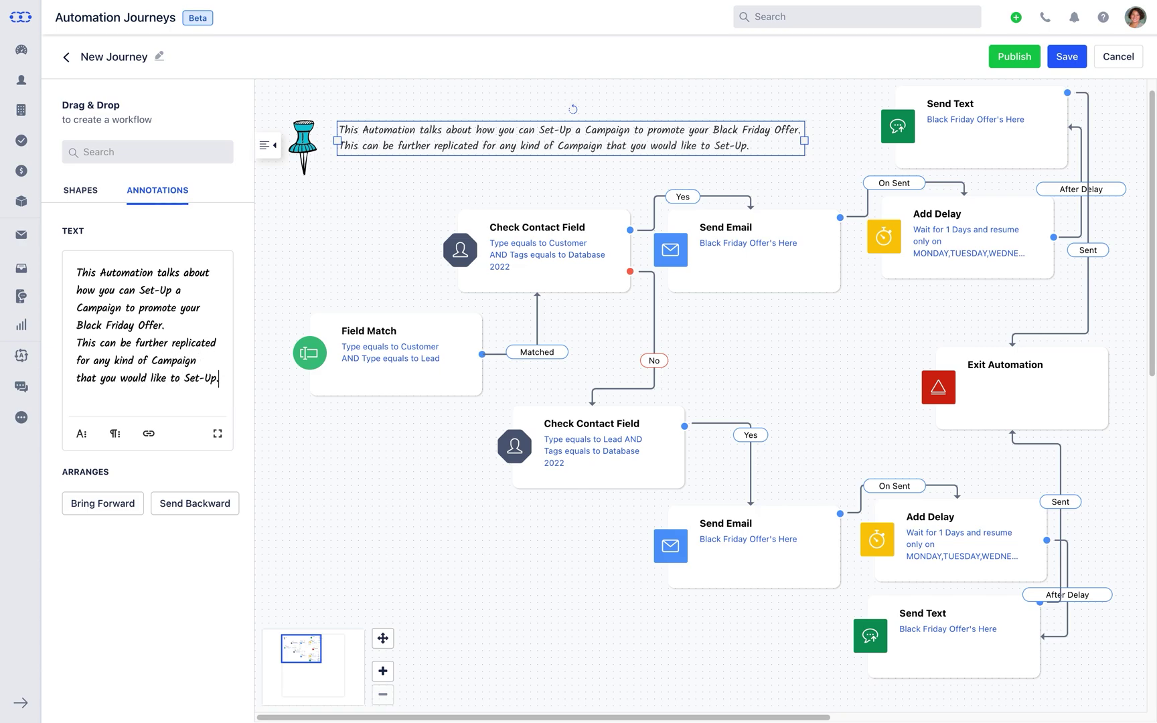
{"action": "left_click", "coordinate": [81, 433]}
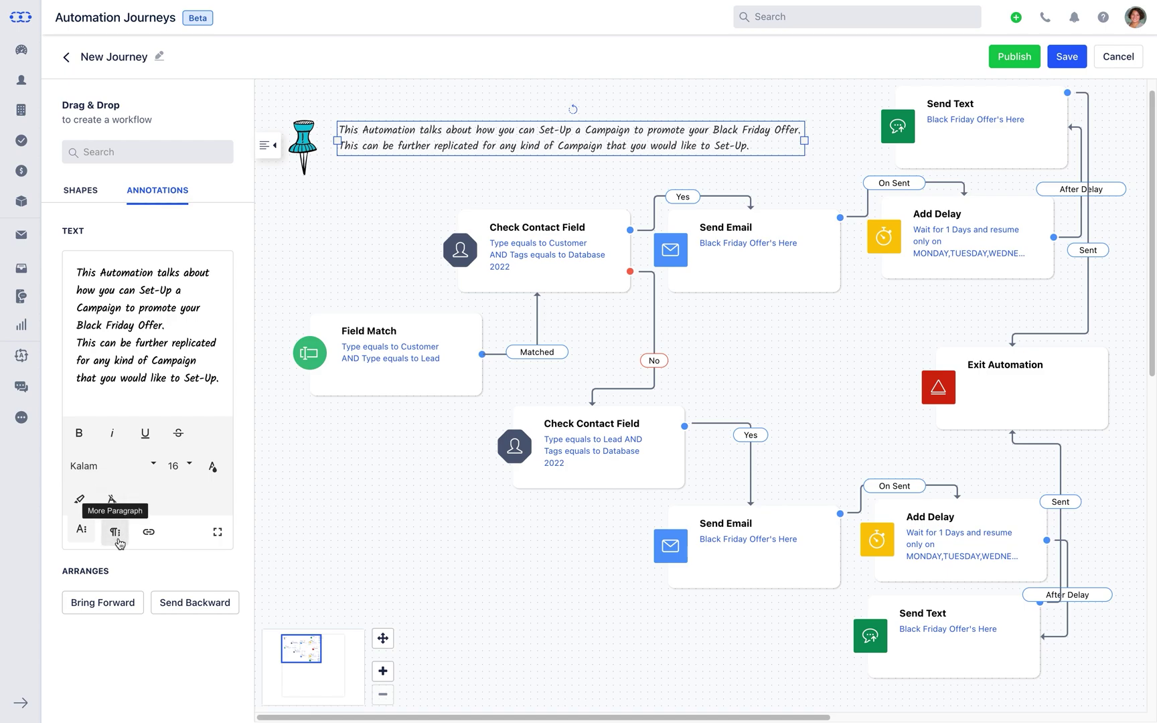
{"action": "left_click", "coordinate": [115, 531]}
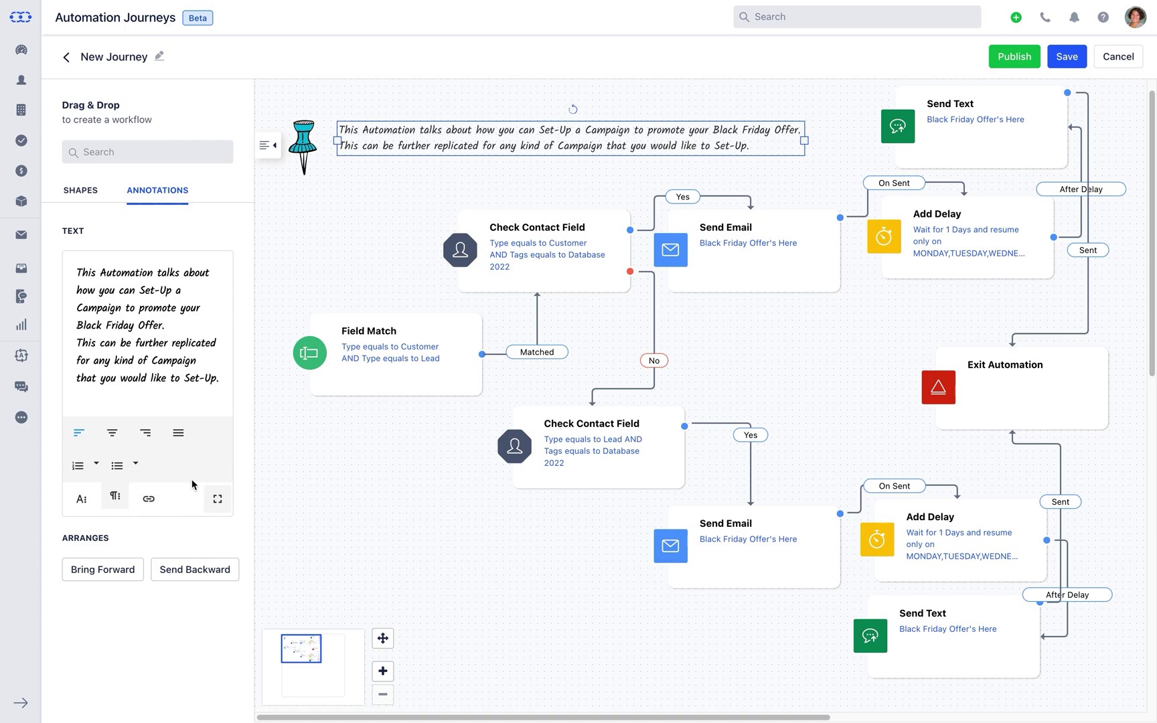
{"action": "left_click", "coordinate": [160, 202]}
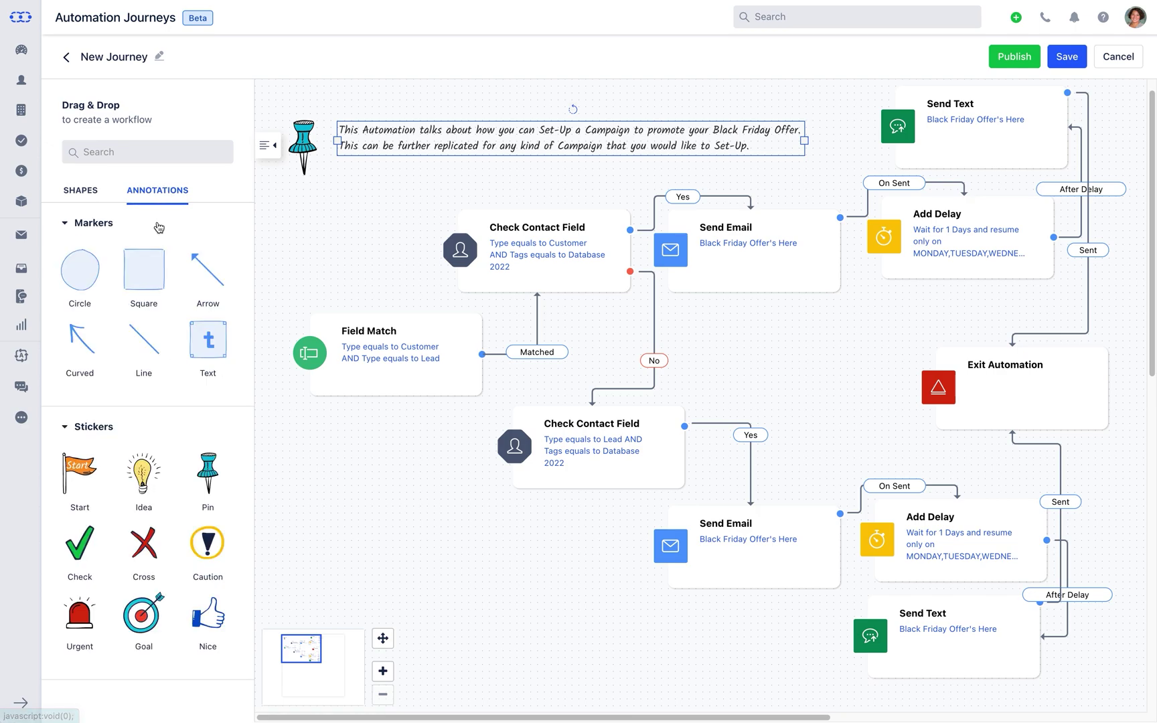
- Frame the note in a light yellow, thicker-bordered square sent behind the text, then save the journey
{"action": "mouse_move", "coordinate": [148, 290]}
{"action": "left_mouse_down"}
{"action": "mouse_move", "coordinate": [469, 124]}
{"action": "mouse_move", "coordinate": [823, 123]}
{"action": "left_mouse_up"}
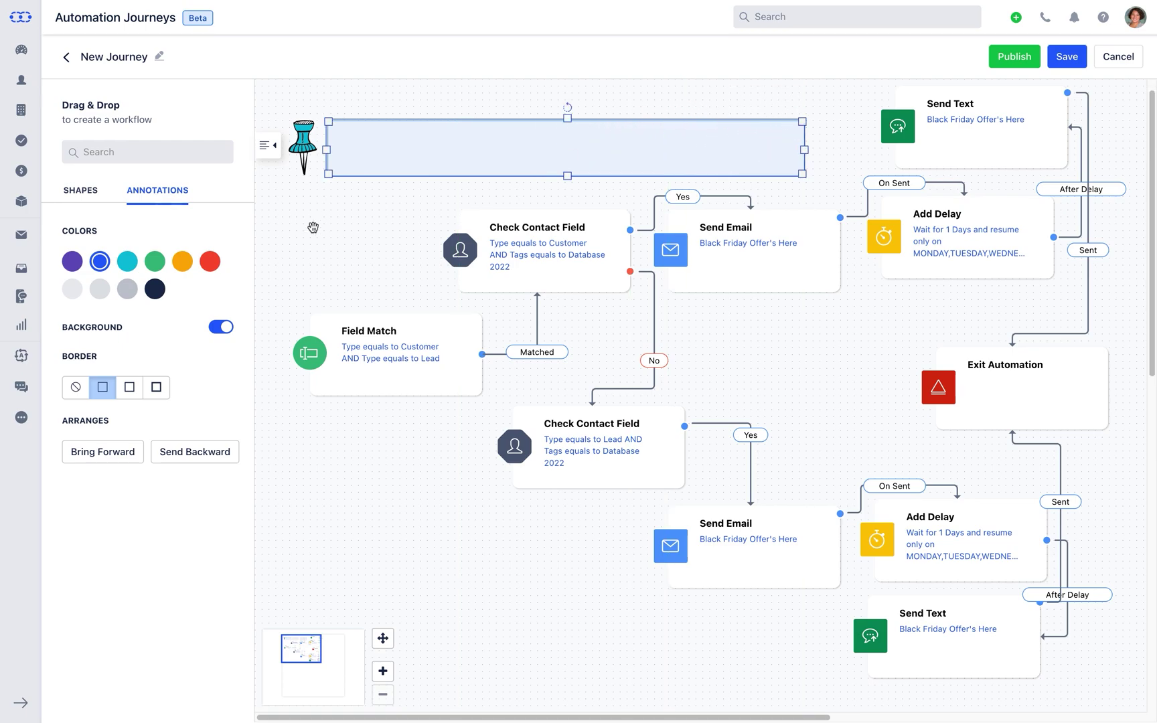
{"action": "left_click", "coordinate": [182, 264]}
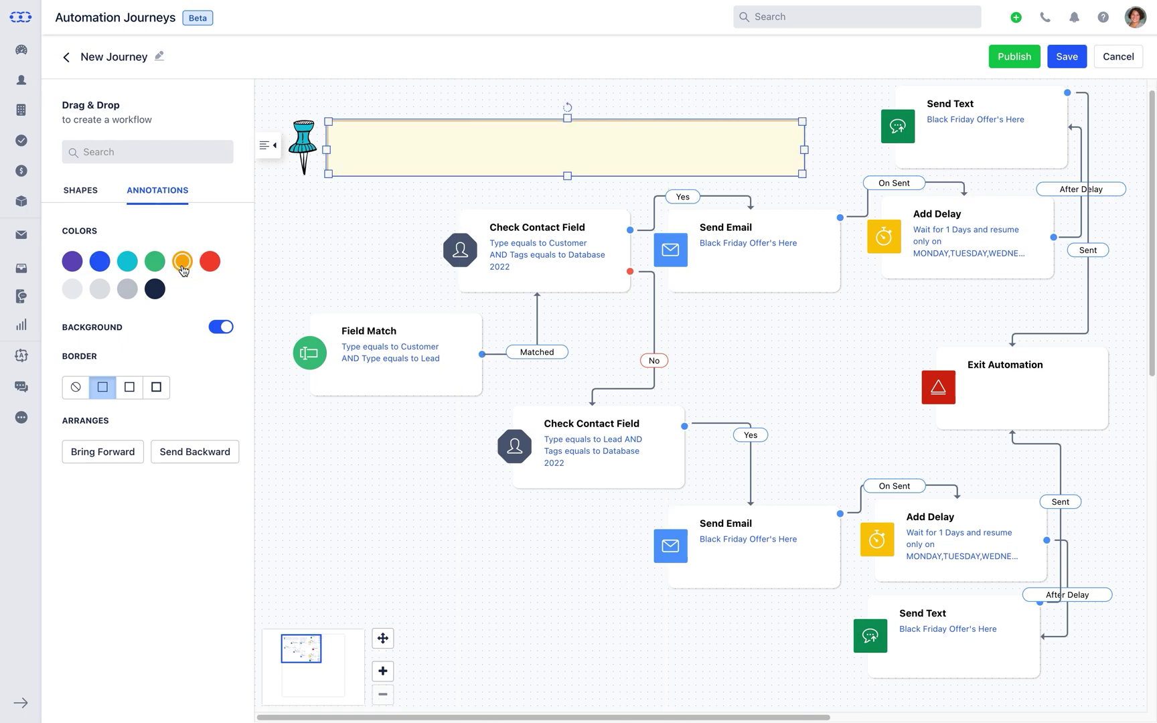
{"action": "left_click", "coordinate": [134, 394]}
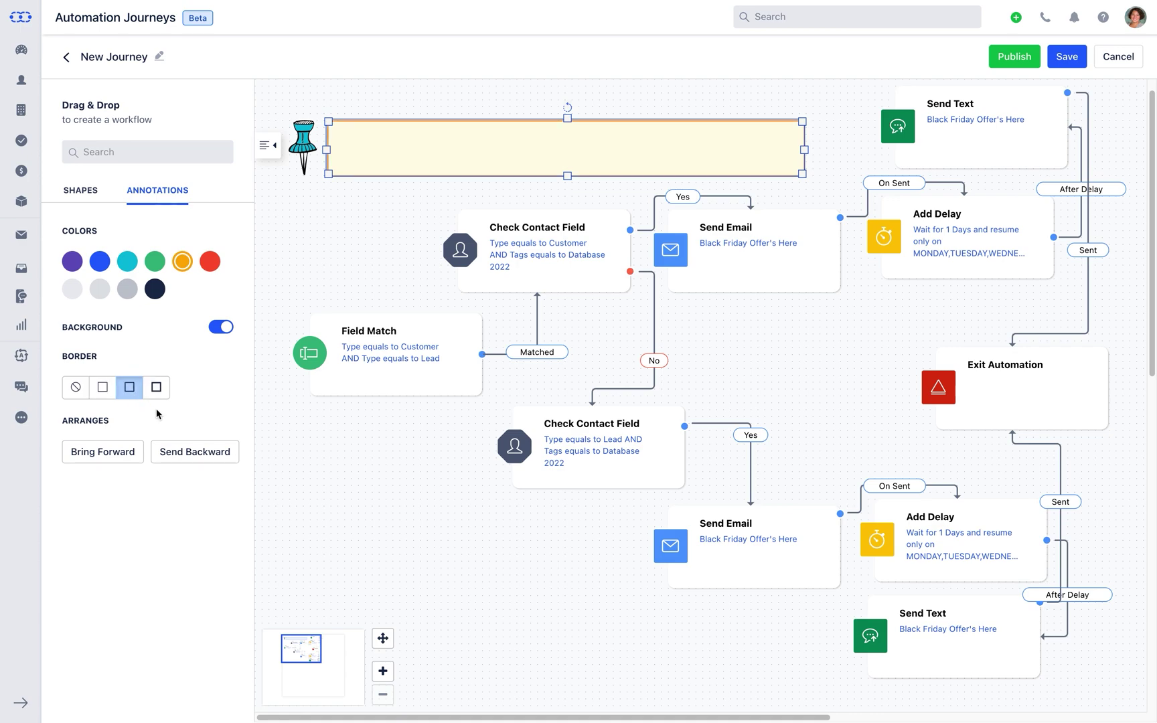
{"action": "left_click", "coordinate": [186, 461]}
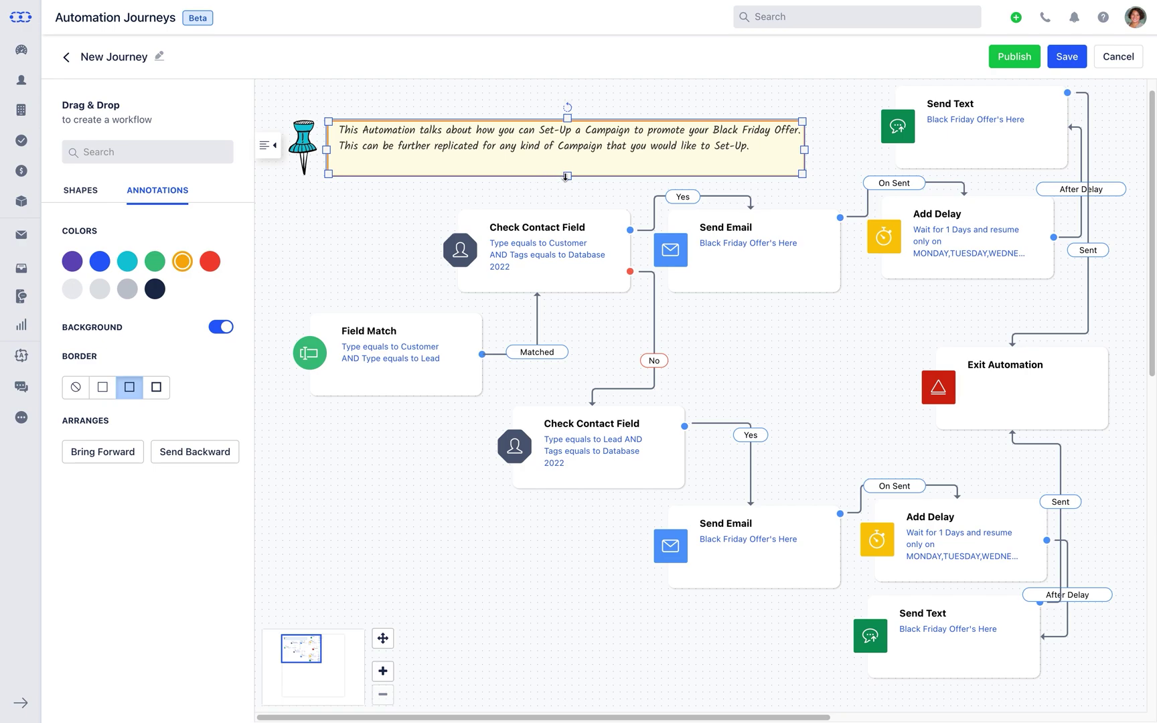
{"action": "left_click_drag", "start_coordinate": [564, 177], "coordinate": [559, 158]}
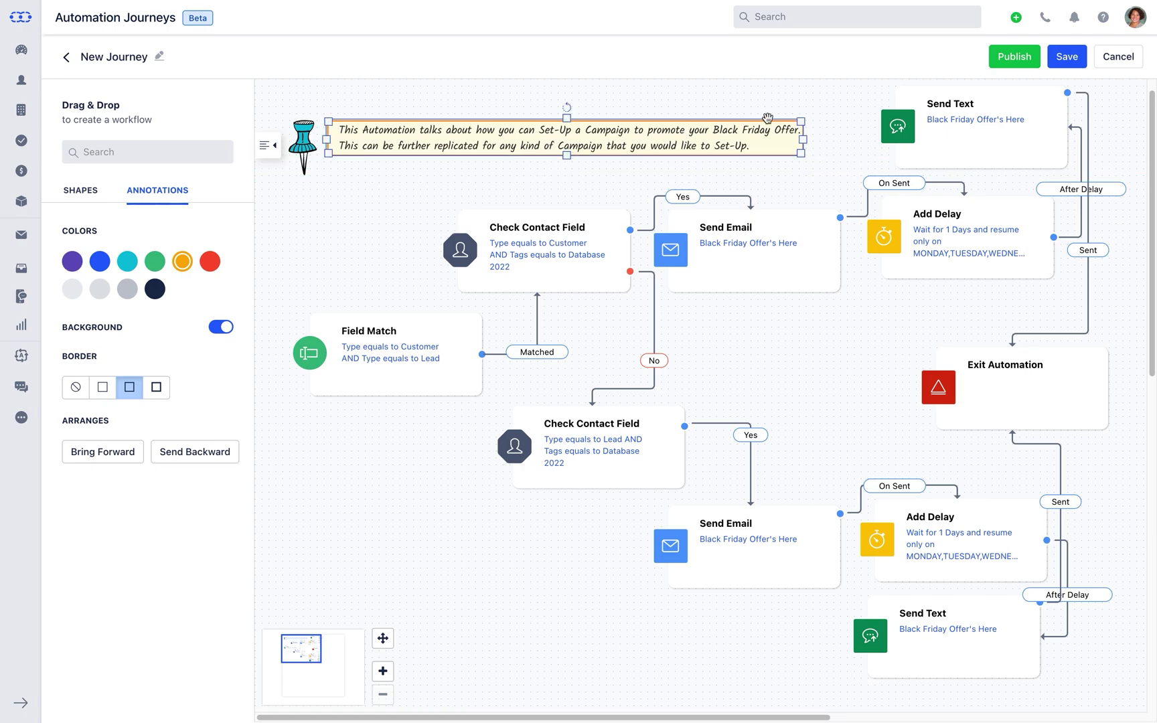
{"action": "left_click", "coordinate": [1057, 67]}
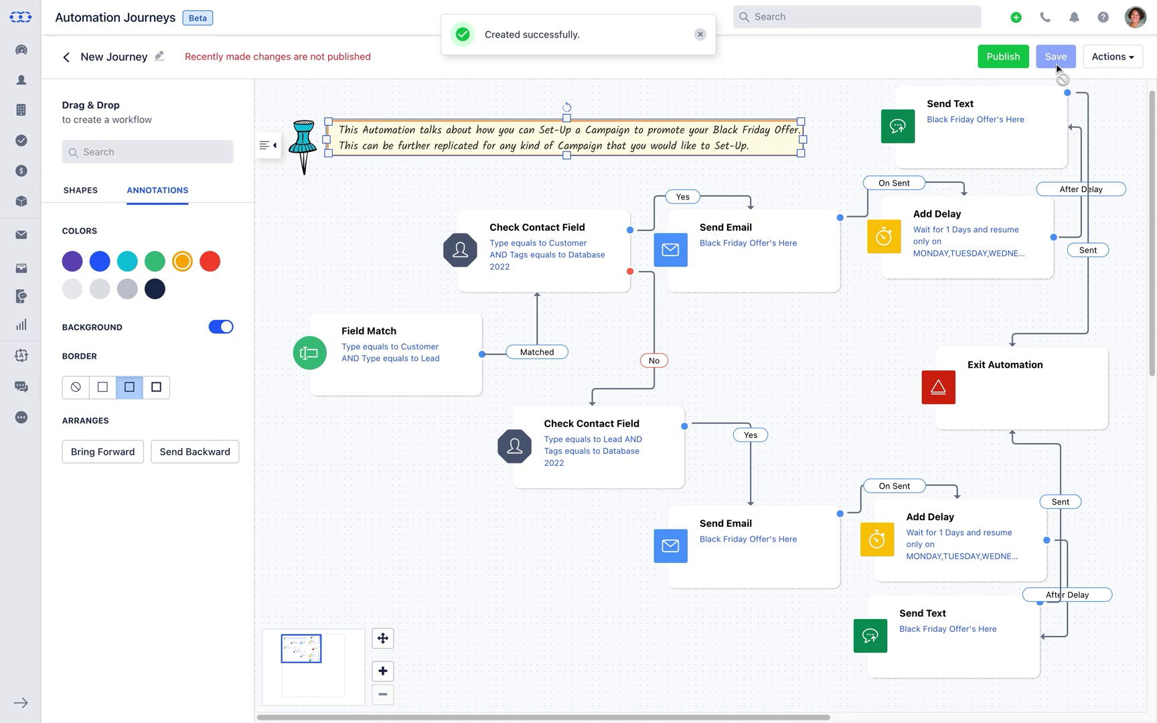
- Rename the journey 'Black Friday Offer 2022', file it under Festive Offers, and publish it
{"action": "left_click", "coordinate": [159, 57]}
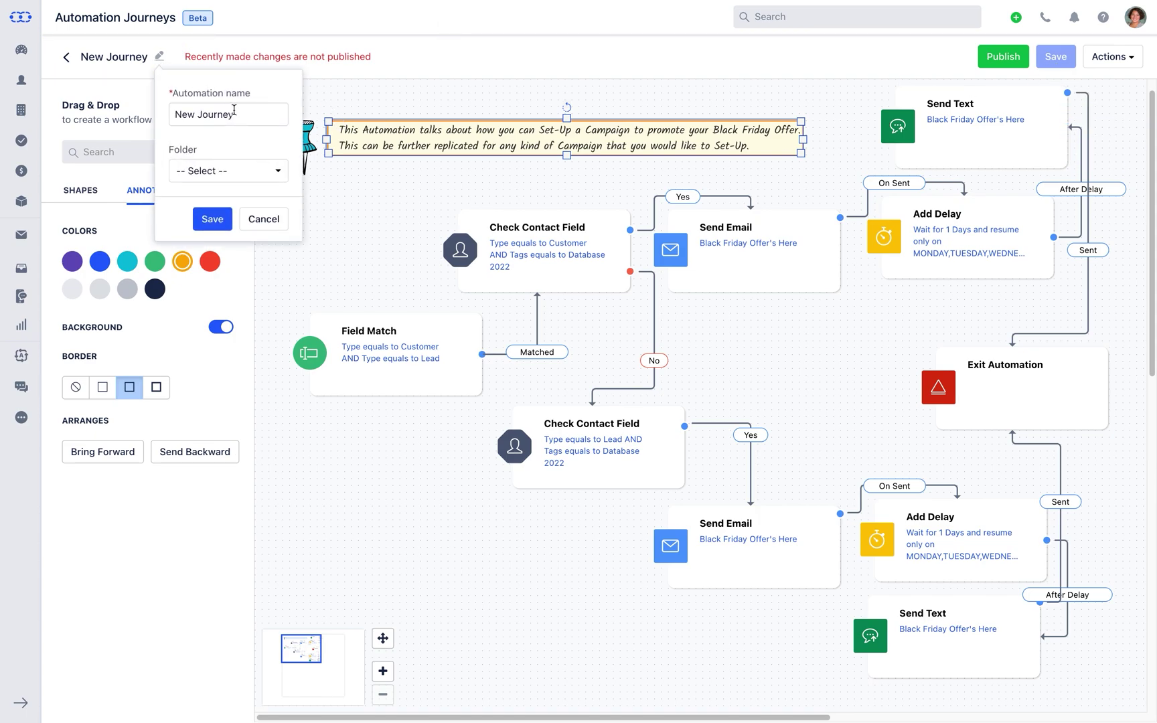
{"action": "left_click_drag", "start_coordinate": [234, 113], "coordinate": [171, 118]}
{"action": "type", "text": "Black"}
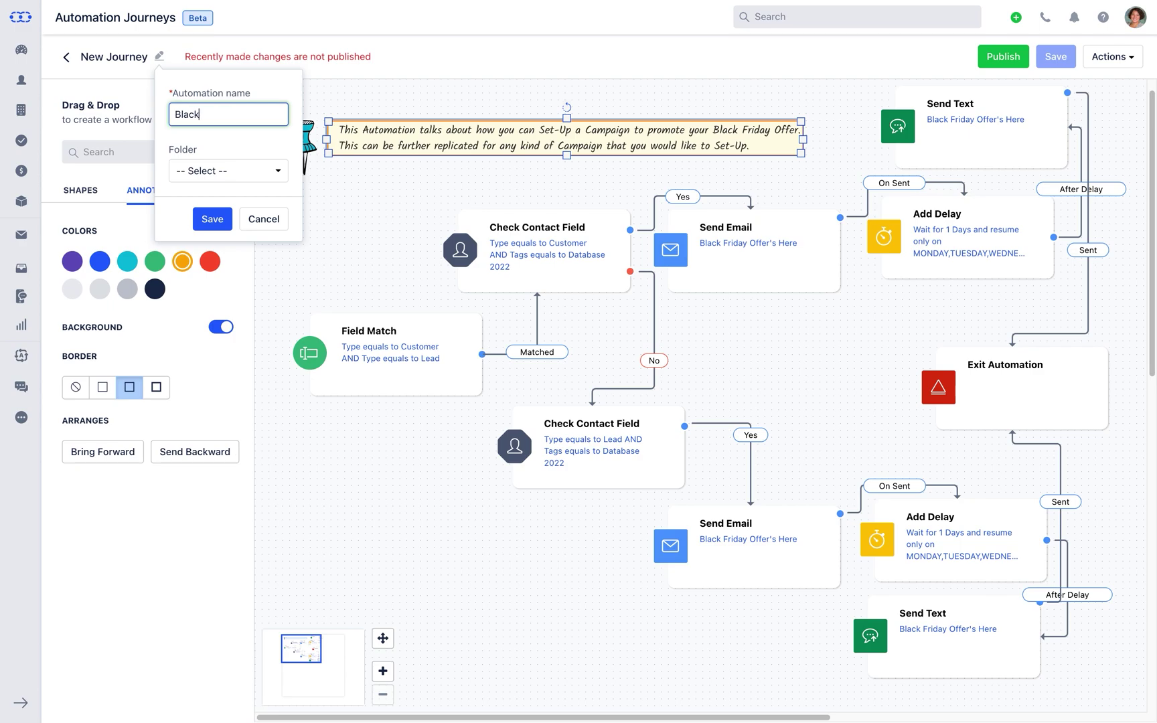
{"action": "type", "text": " Friday Offer 2022"}
{"action": "left_click", "coordinate": [278, 172]}
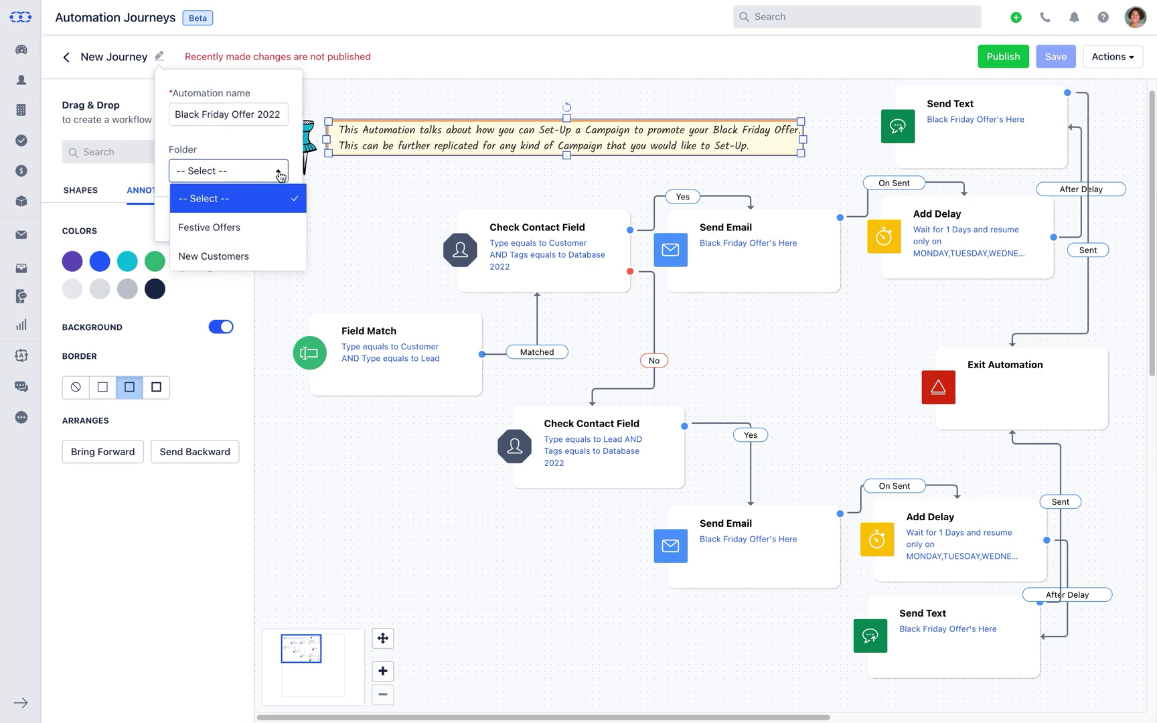
{"action": "left_click", "coordinate": [281, 226]}
{"action": "left_click", "coordinate": [223, 226]}
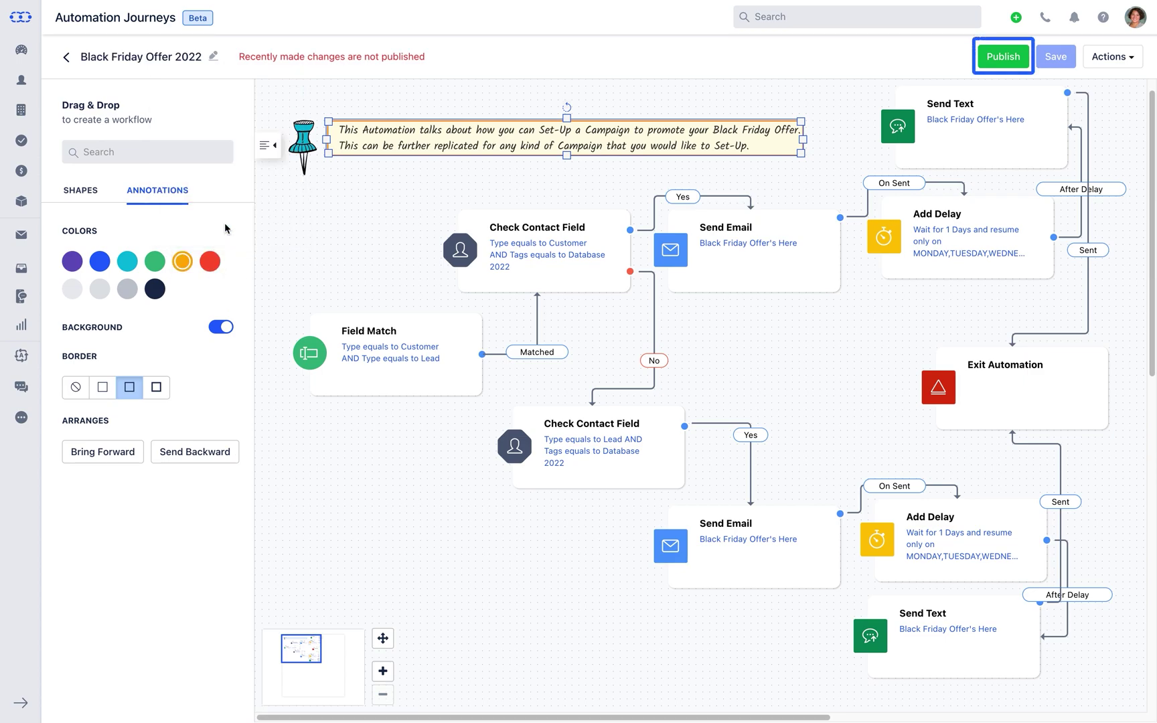
{"action": "left_click", "coordinate": [1001, 57]}
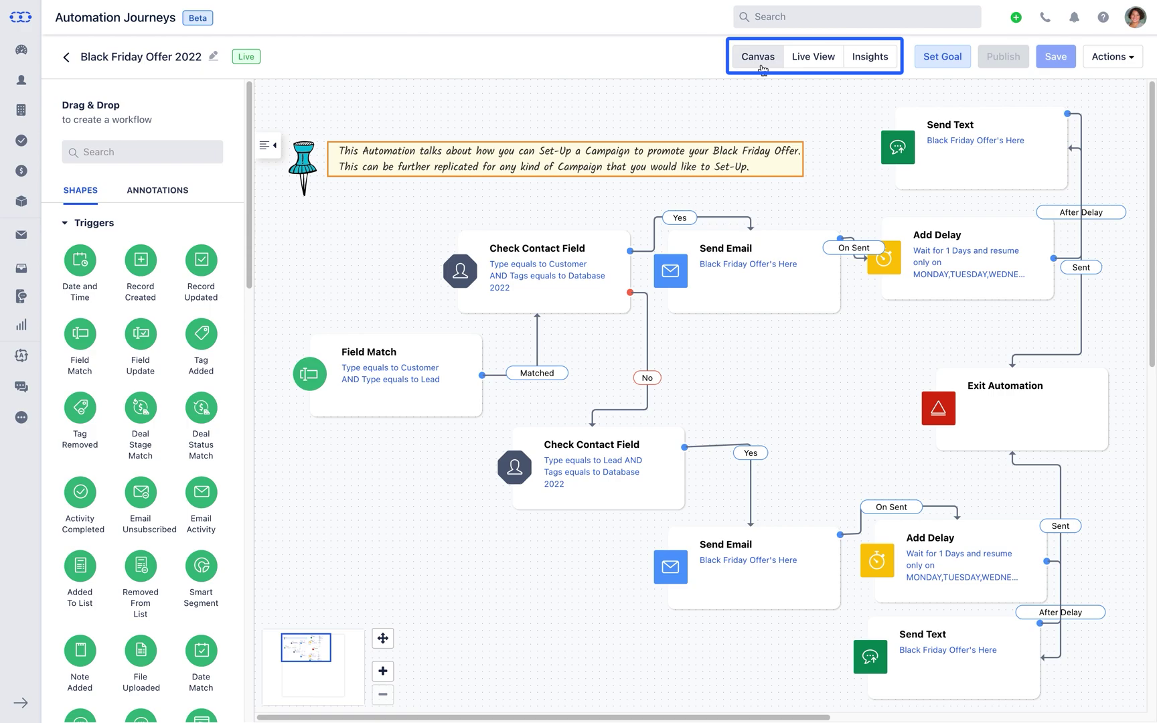
- Switch to Live View to see each step's contact counts, all at 0
{"action": "left_click", "coordinate": [813, 58]}
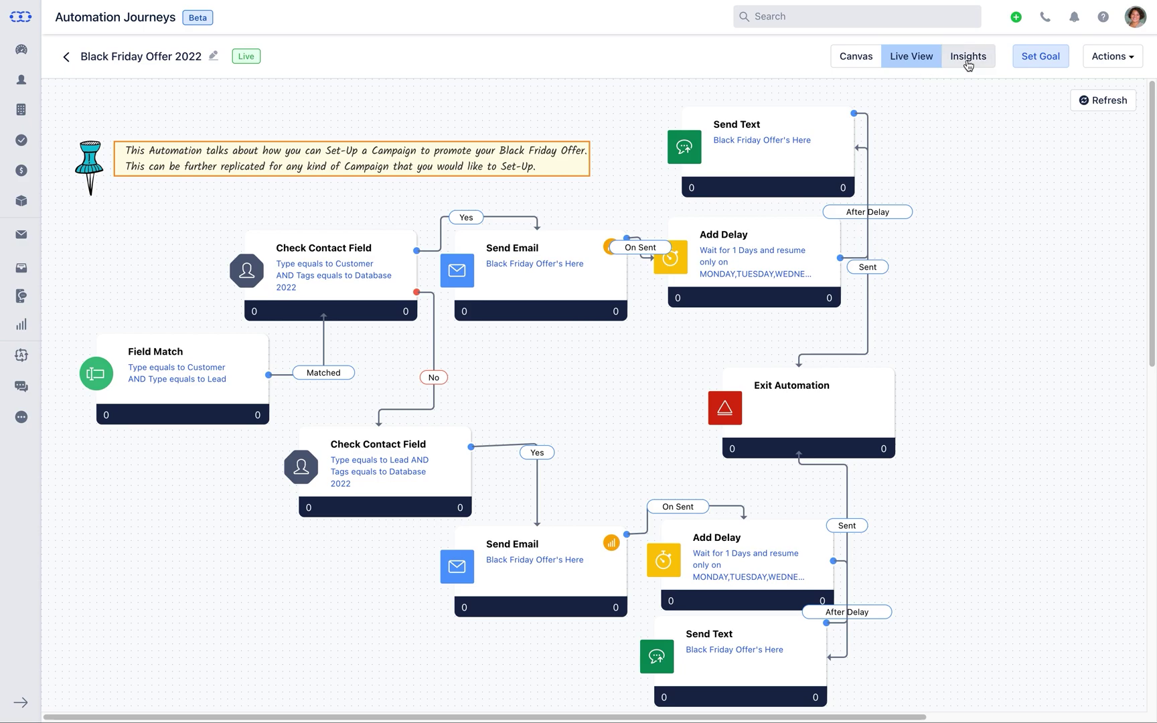
- Review the journey's Insights: enrollment (85 enrolled, 76 finished, 9 errors), then email and text figures
{"action": "left_click", "coordinate": [969, 59]}
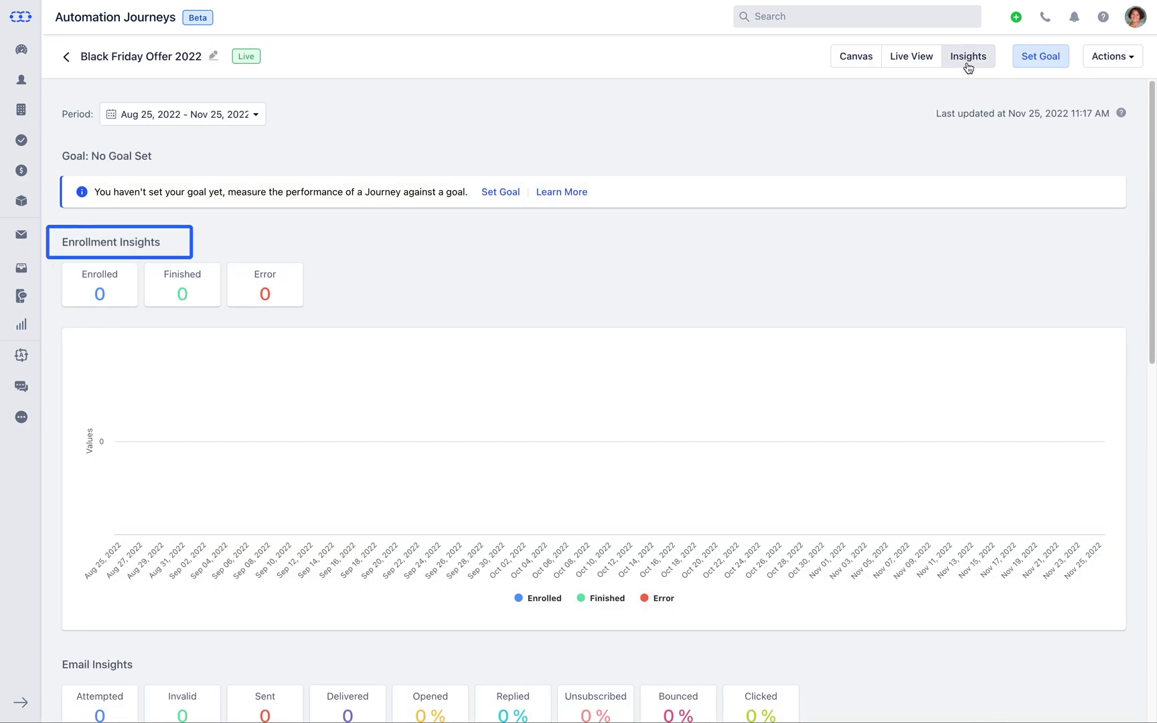
{"action": "left_click_drag", "start_coordinate": [1151, 167], "coordinate": [1150, 529]}
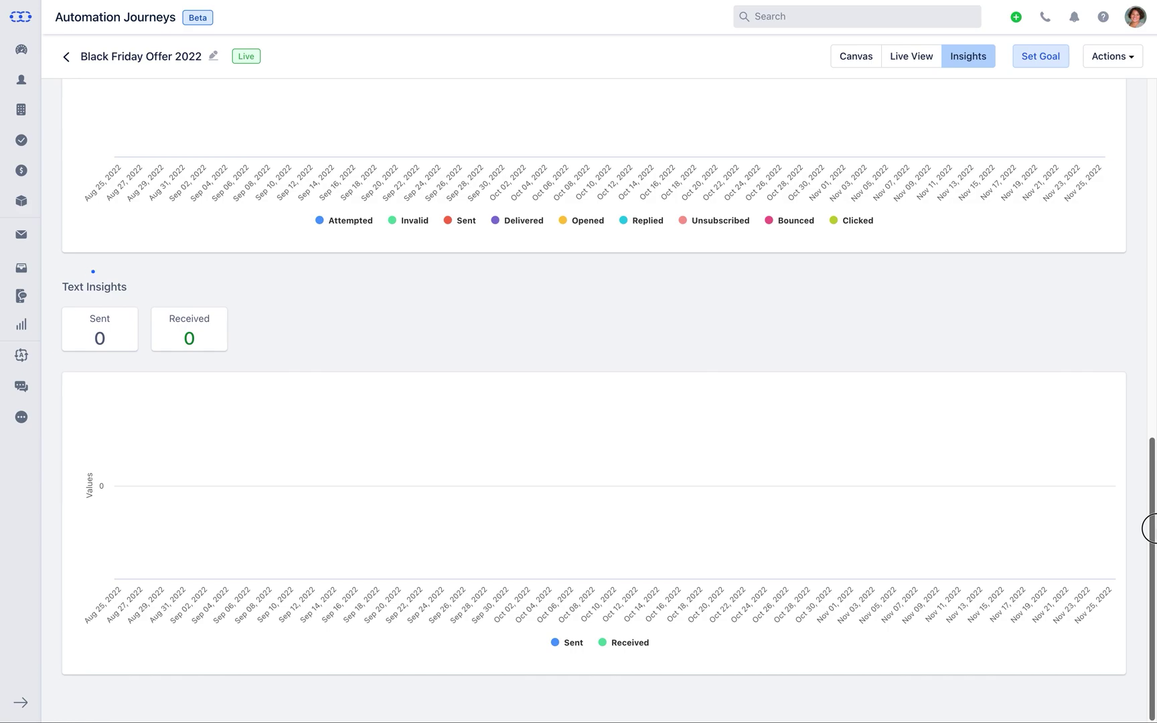
{"action": "left_click_drag", "start_coordinate": [1149, 529], "coordinate": [1104, 165]}
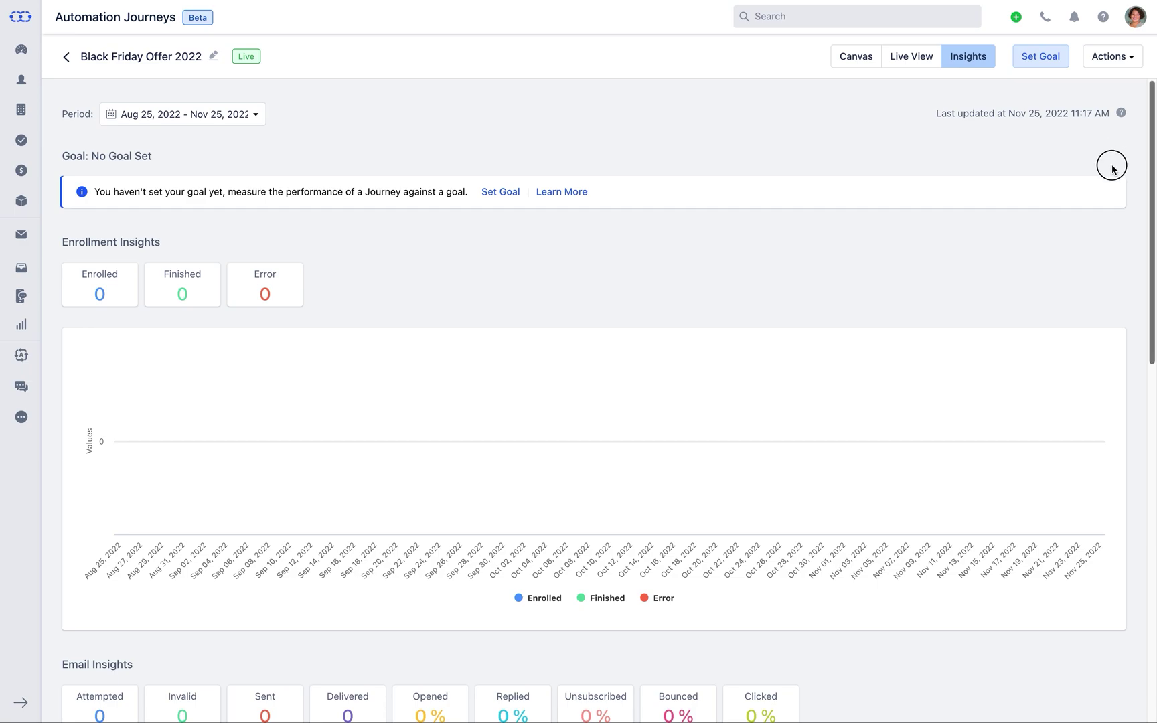
{"action": "scroll", "coordinate": [1113, 165], "scroll_direction": "down", "scroll_amount": 5}
{"action": "left_click_drag", "start_coordinate": [1144, 281], "coordinate": [1149, 414]}
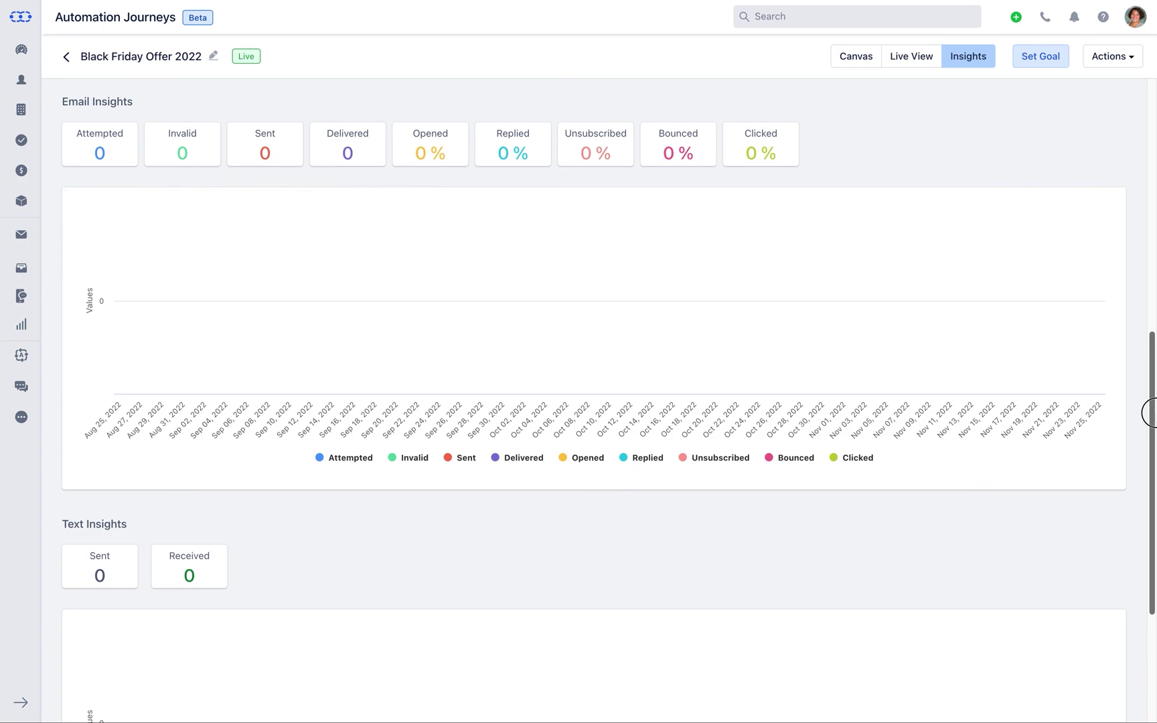
{"action": "left_click_drag", "start_coordinate": [1149, 413], "coordinate": [1149, 528]}
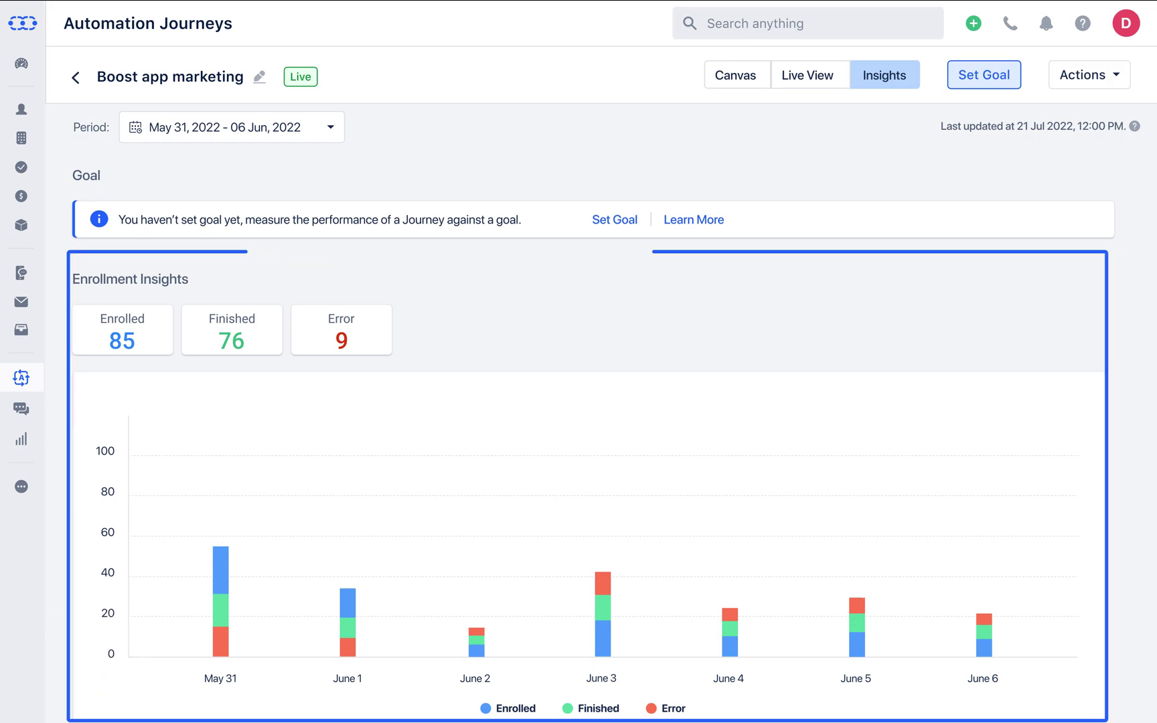
{"action": "scroll", "coordinate": [589, 415], "scroll_direction": "down", "scroll_amount": 10}
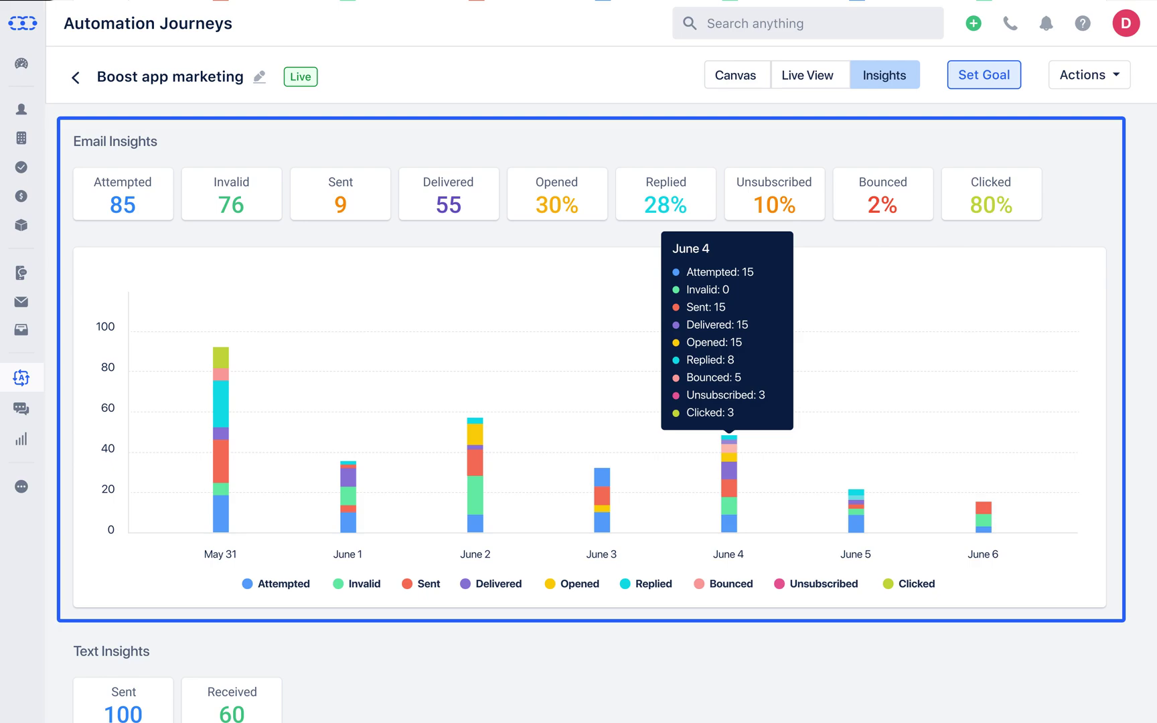
{"action": "scroll", "coordinate": [729, 536], "scroll_direction": "down", "scroll_amount": 6}
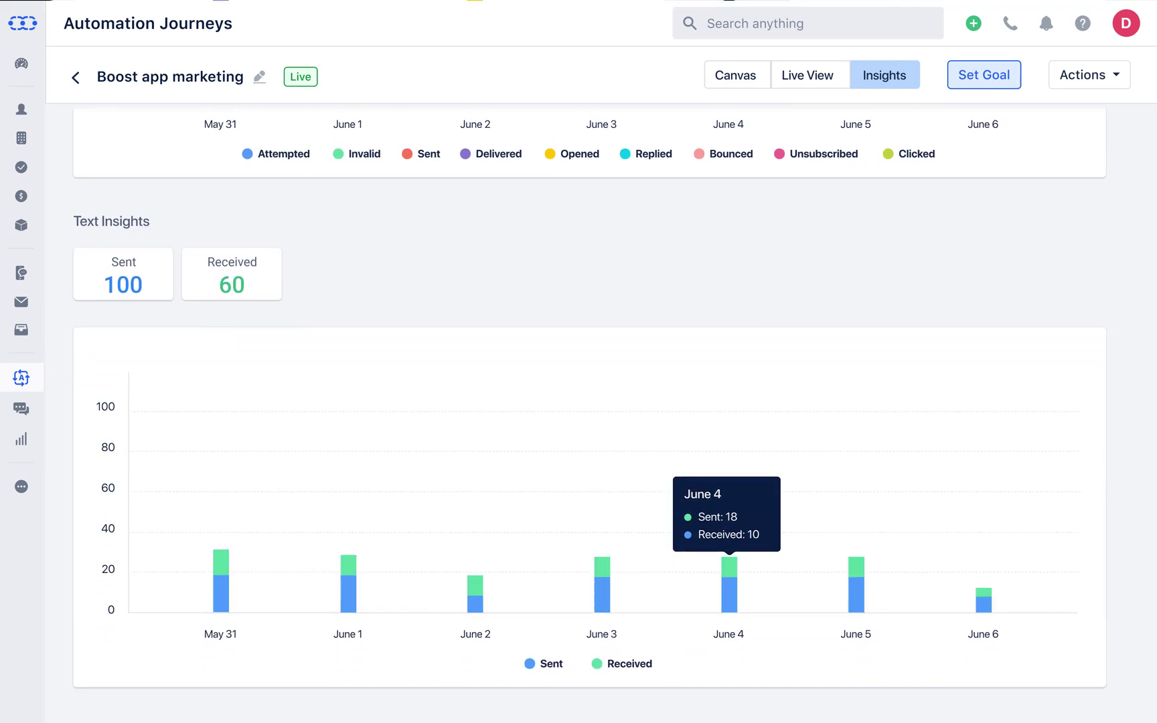
{"action": "scroll", "coordinate": [729, 555], "scroll_direction": "down", "scroll_amount": 2}
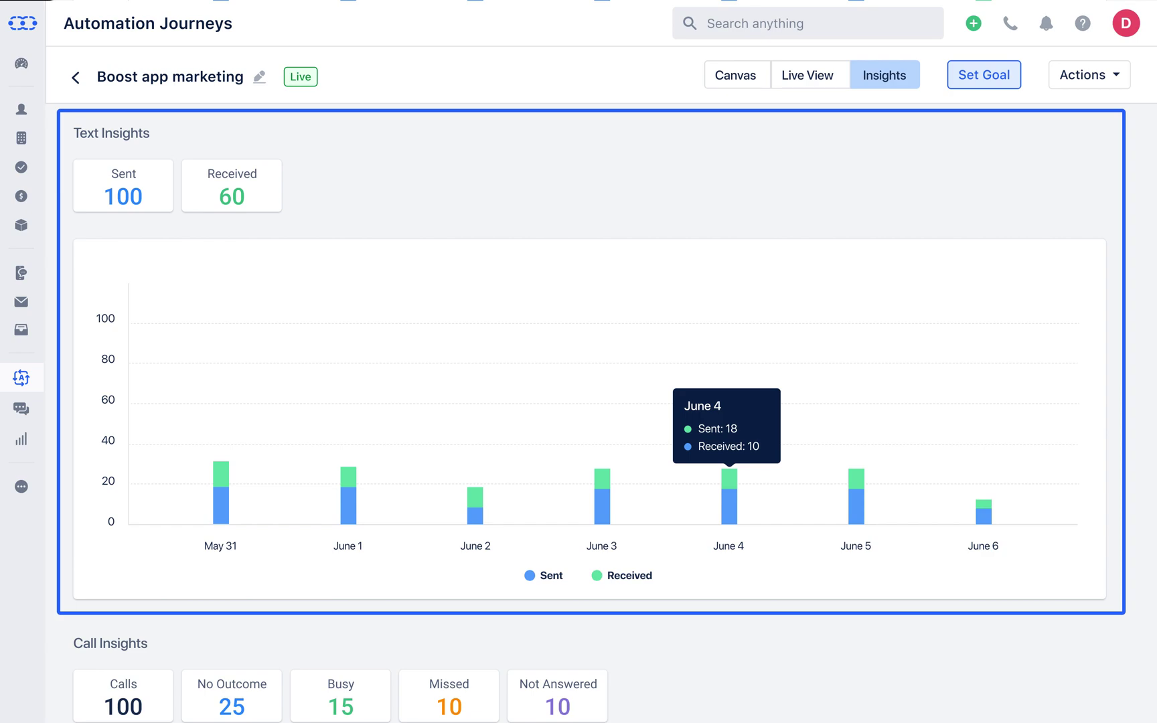
{"action": "scroll", "coordinate": [590, 415], "scroll_direction": "down", "scroll_amount": 2}
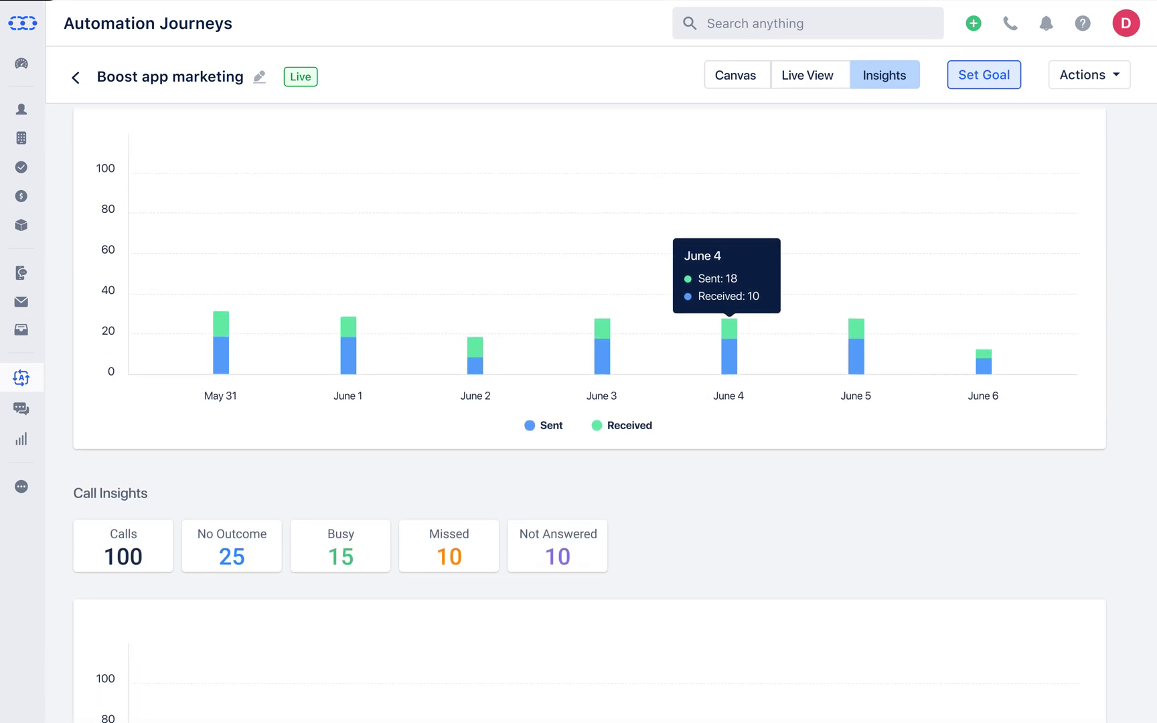
{"action": "scroll", "coordinate": [984, 516], "scroll_direction": "down", "scroll_amount": 5}
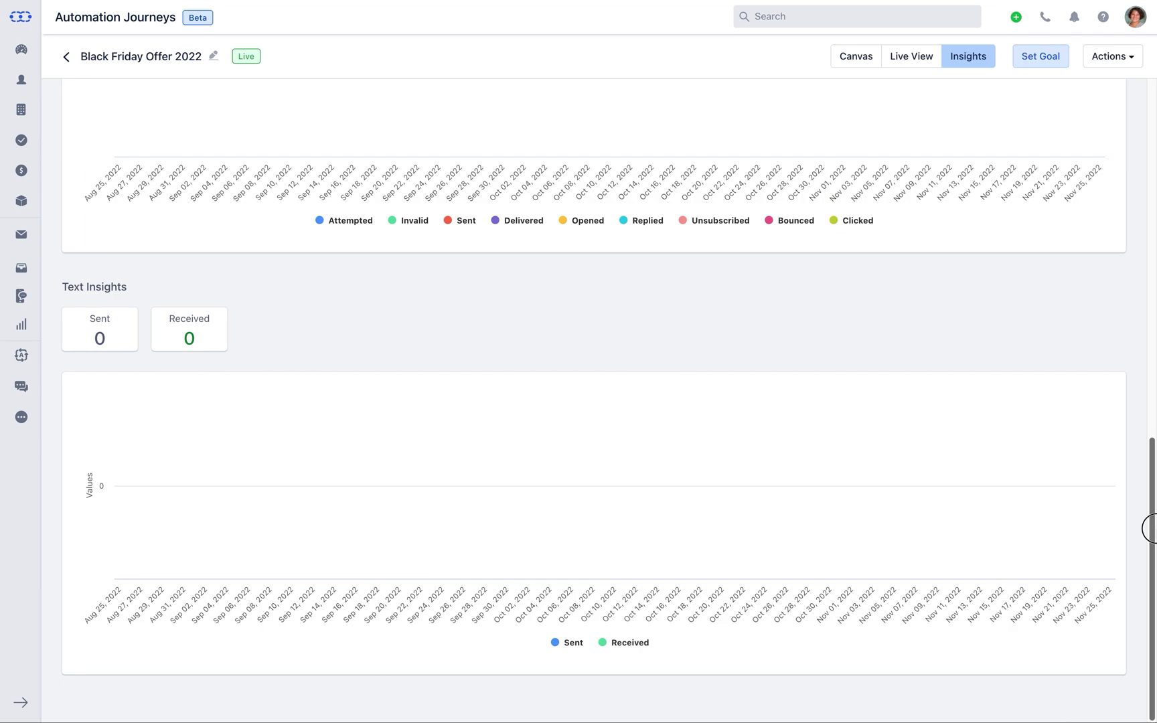
{"action": "left_click_drag", "start_coordinate": [1149, 528], "coordinate": [1111, 160]}
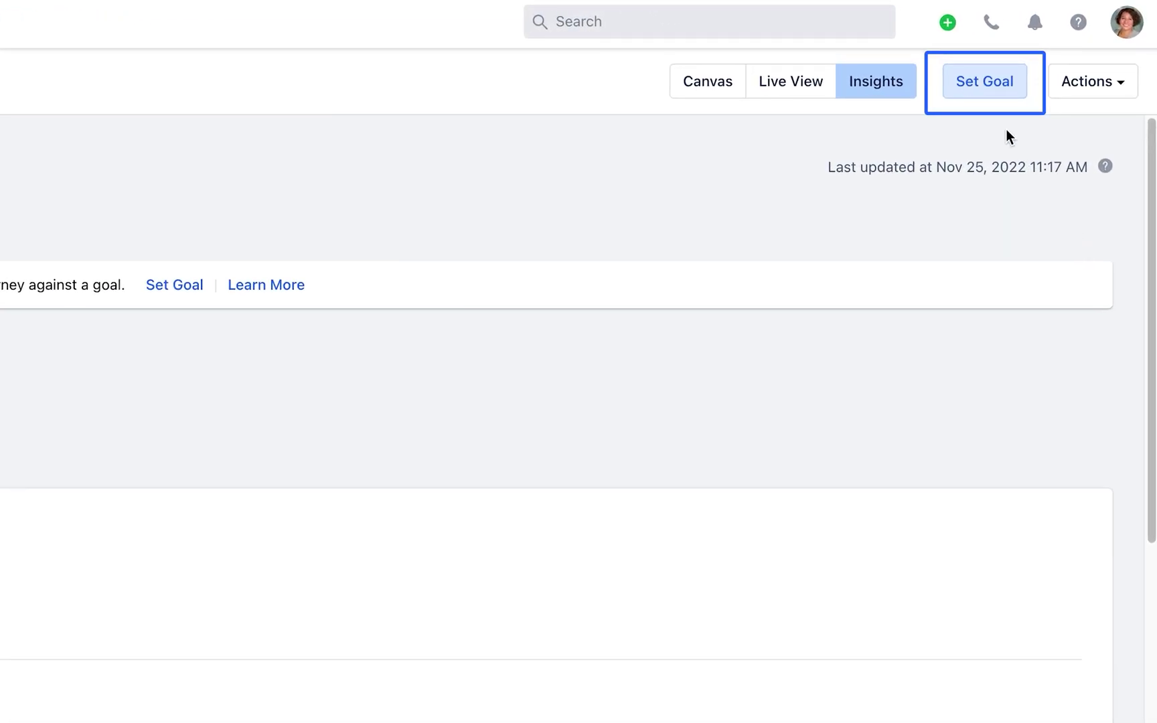
- Start a new goal named 'convert Leads to Customers' lasting 3 days
{"action": "left_click", "coordinate": [983, 99]}
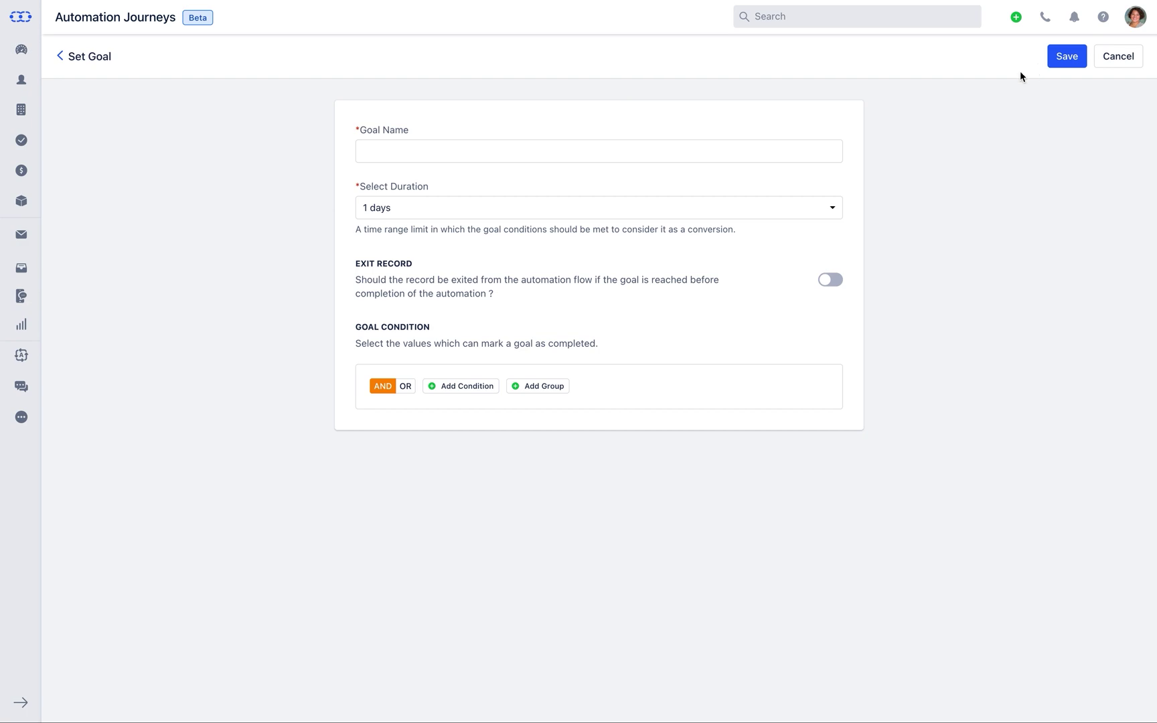
{"action": "left_click", "coordinate": [771, 158]}
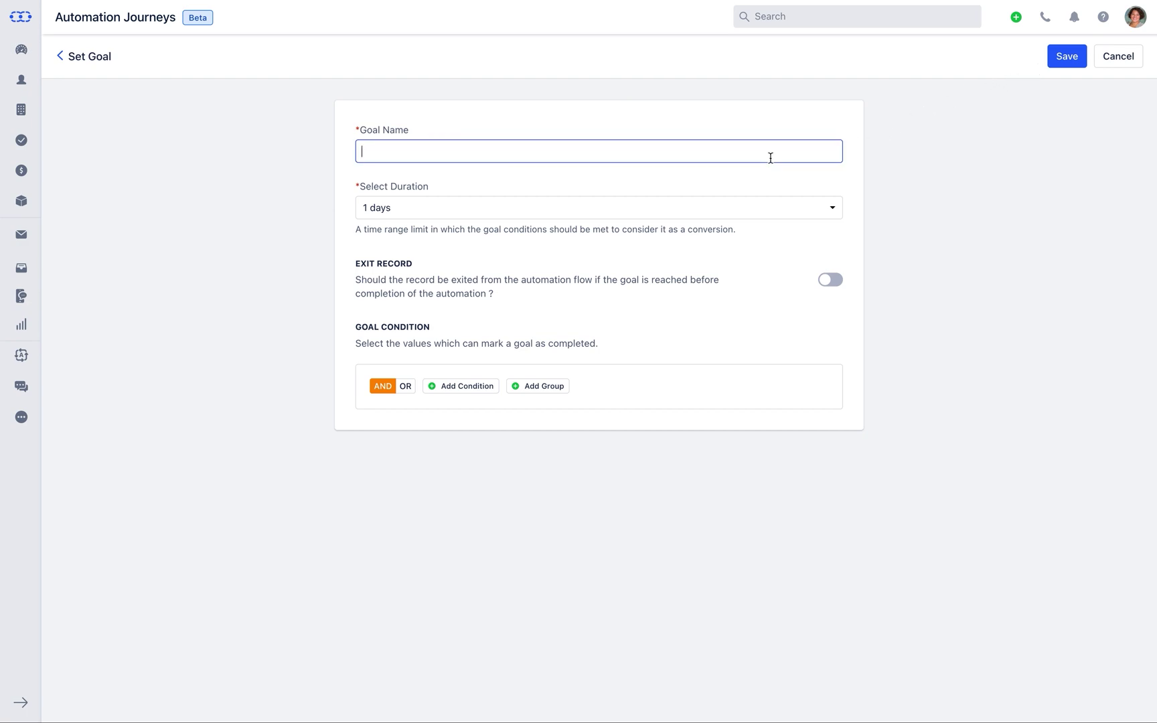
{"action": "type", "text": "convert Leads to Customers"}
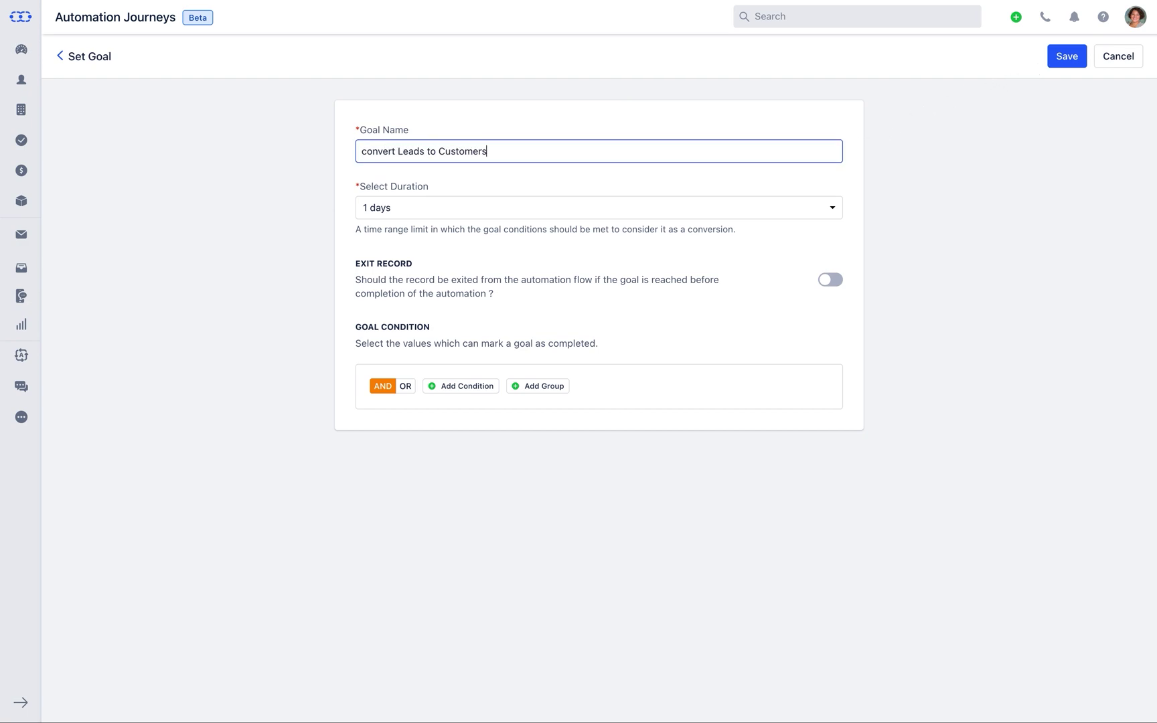
{"action": "left_click", "coordinate": [833, 209]}
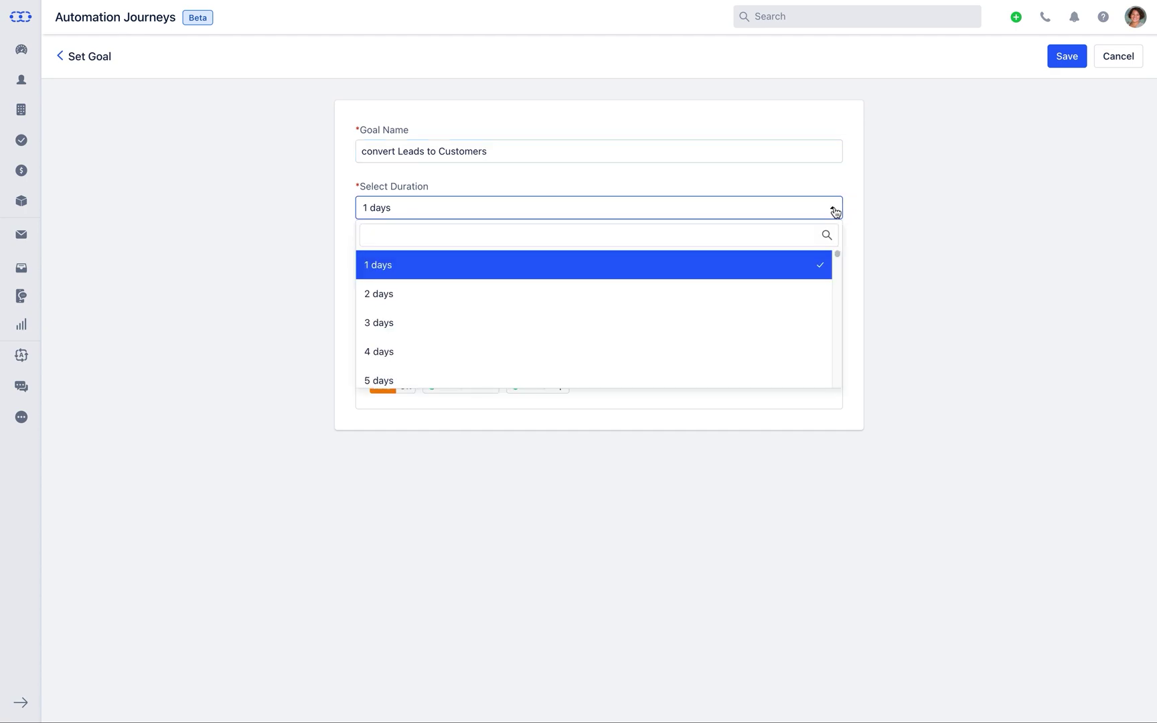
{"action": "left_click", "coordinate": [807, 318]}
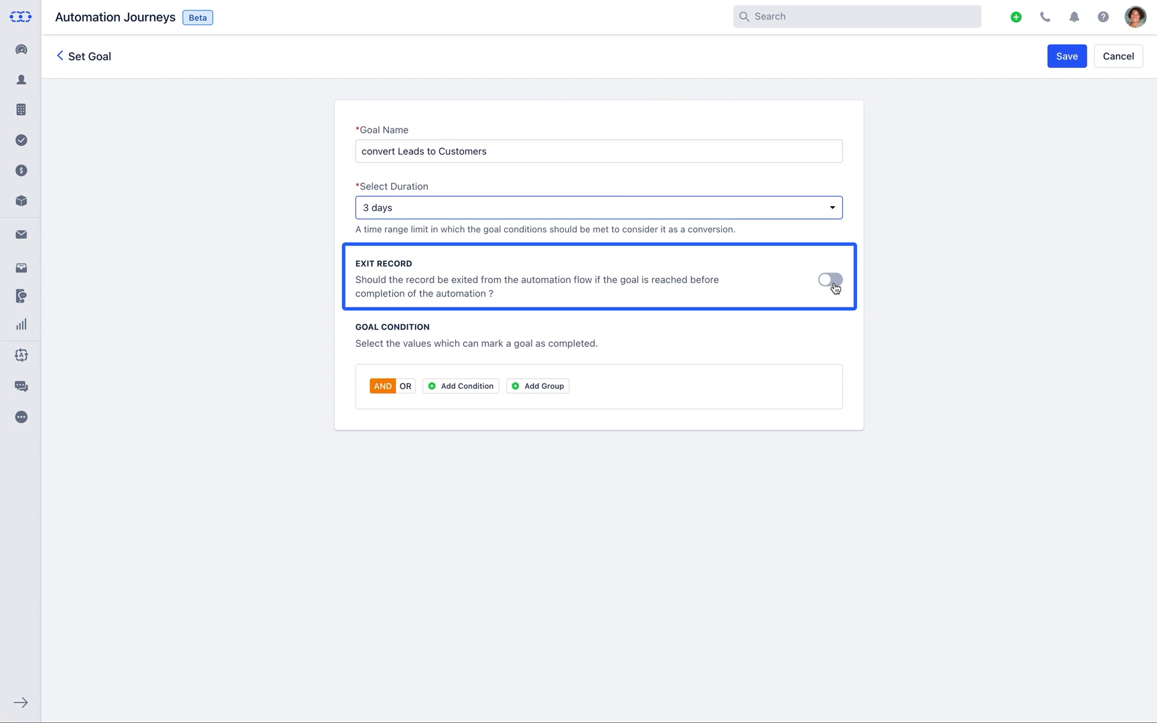
- Add the goal condition Type equals Lead and save the goal
{"action": "left_click", "coordinate": [484, 395]}
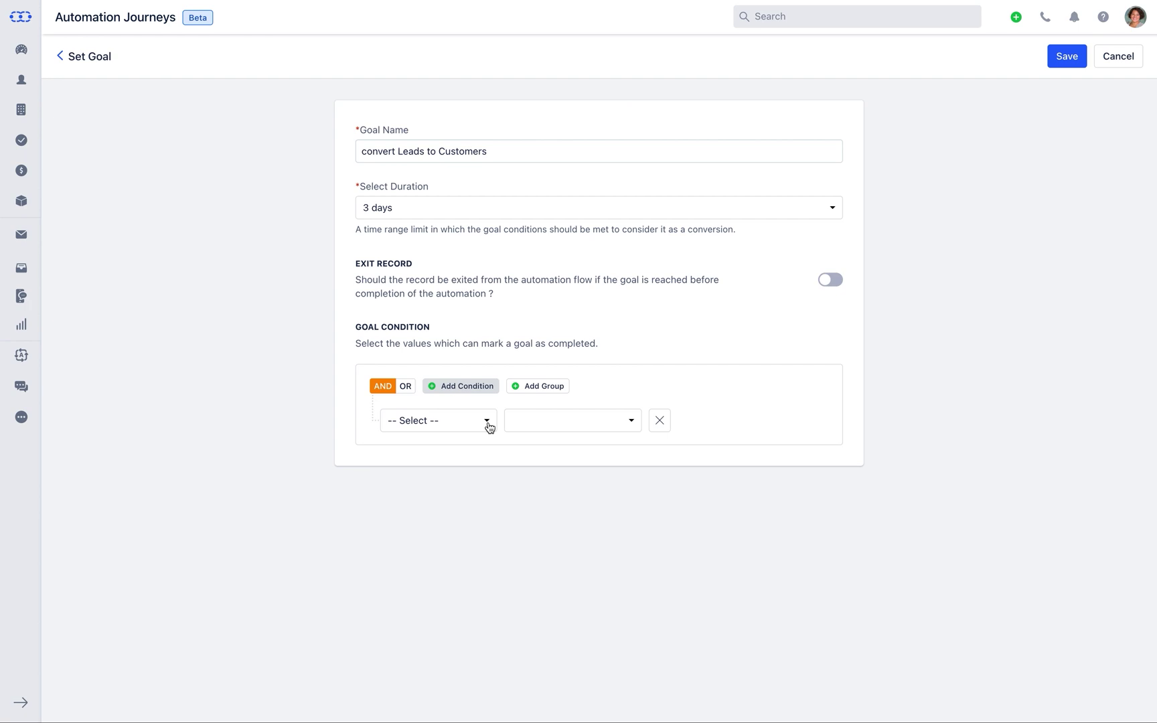
{"action": "left_click", "coordinate": [488, 423]}
{"action": "type", "text": "ty"}
{"action": "left_click", "coordinate": [485, 507]}
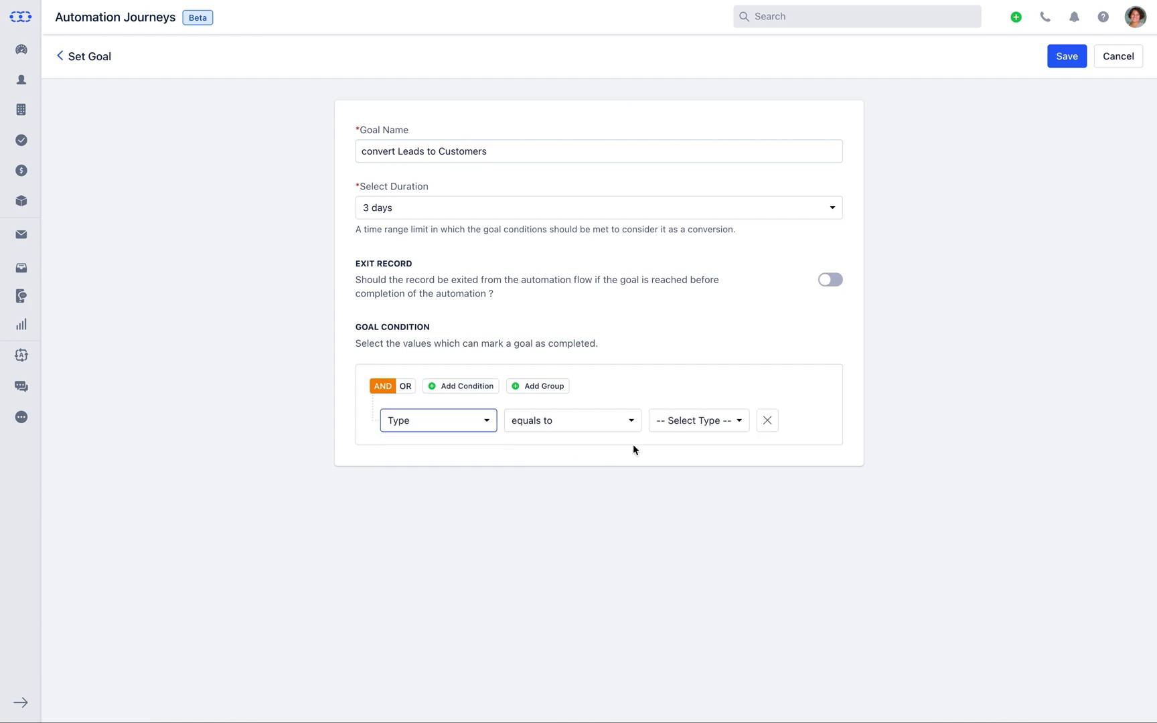
{"action": "left_click", "coordinate": [737, 421]}
{"action": "left_click", "coordinate": [746, 536]}
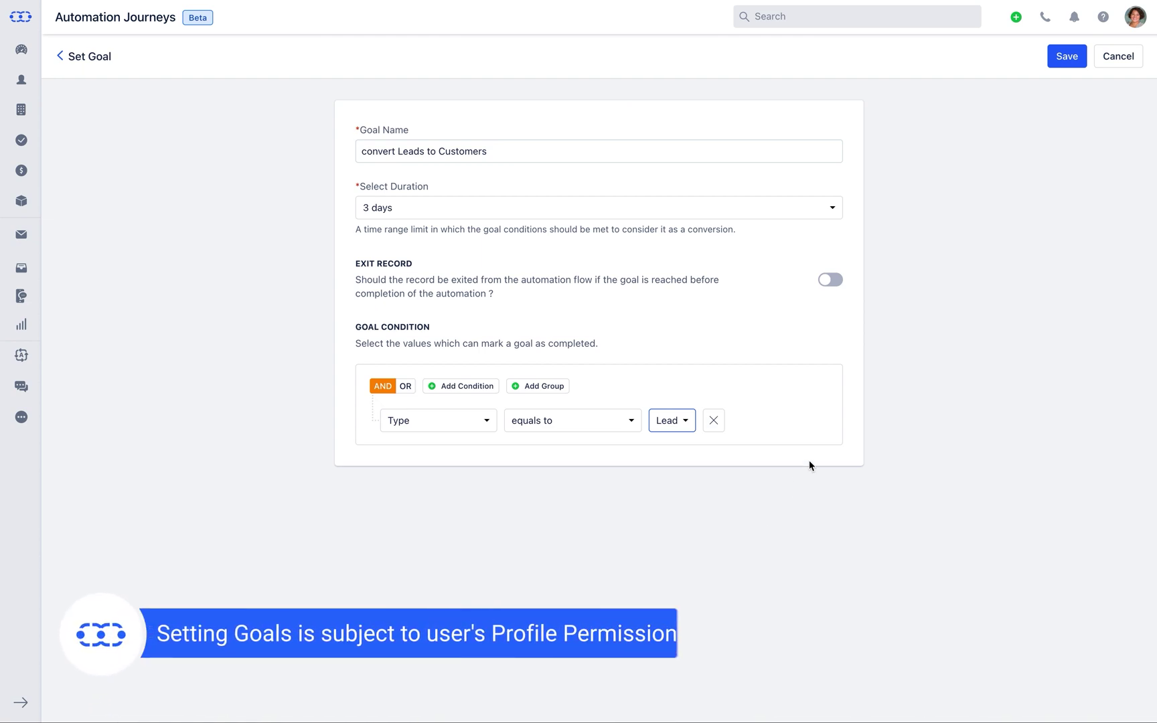
{"action": "left_click", "coordinate": [1054, 56]}
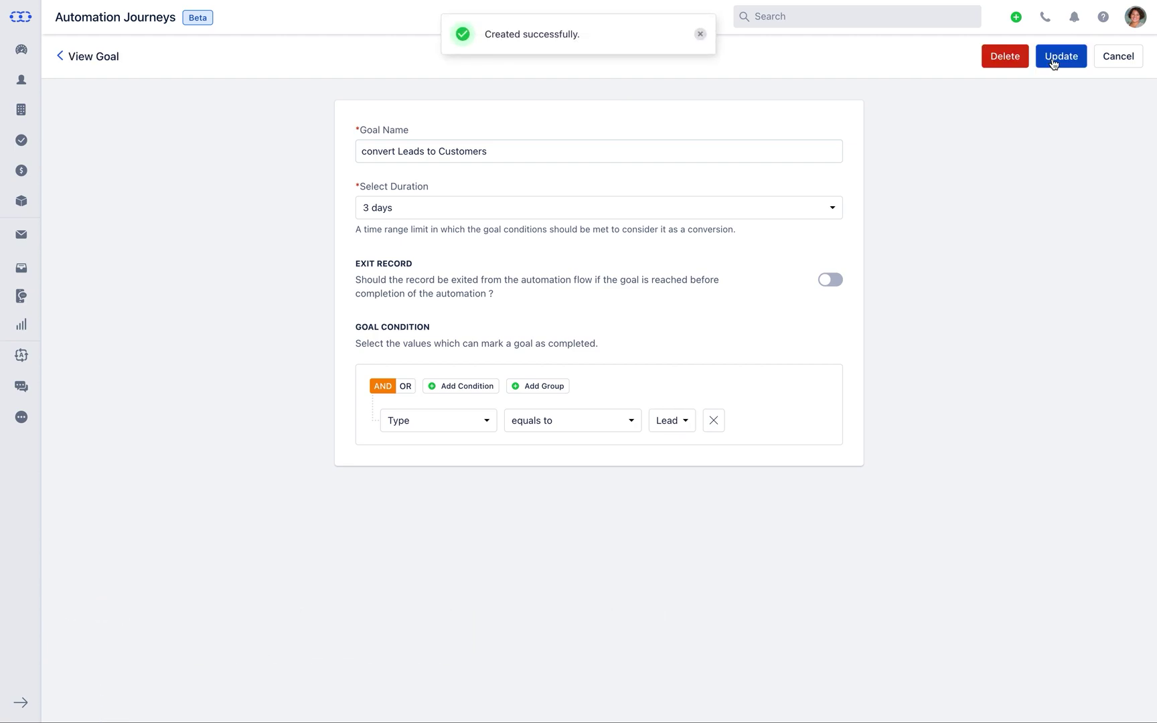
- Open Automation Logs for Black Friday Offer 2022 from the Insights page's Actions menu
{"action": "left_click", "coordinate": [60, 57]}
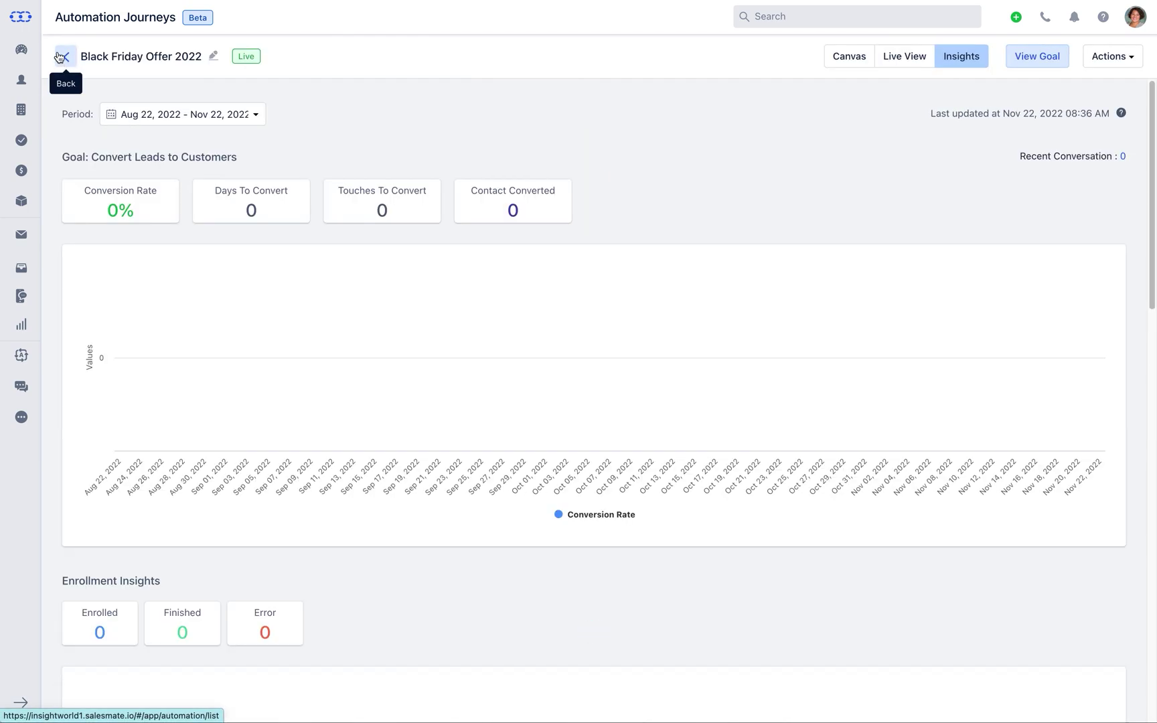
{"action": "left_click", "coordinate": [1131, 64]}
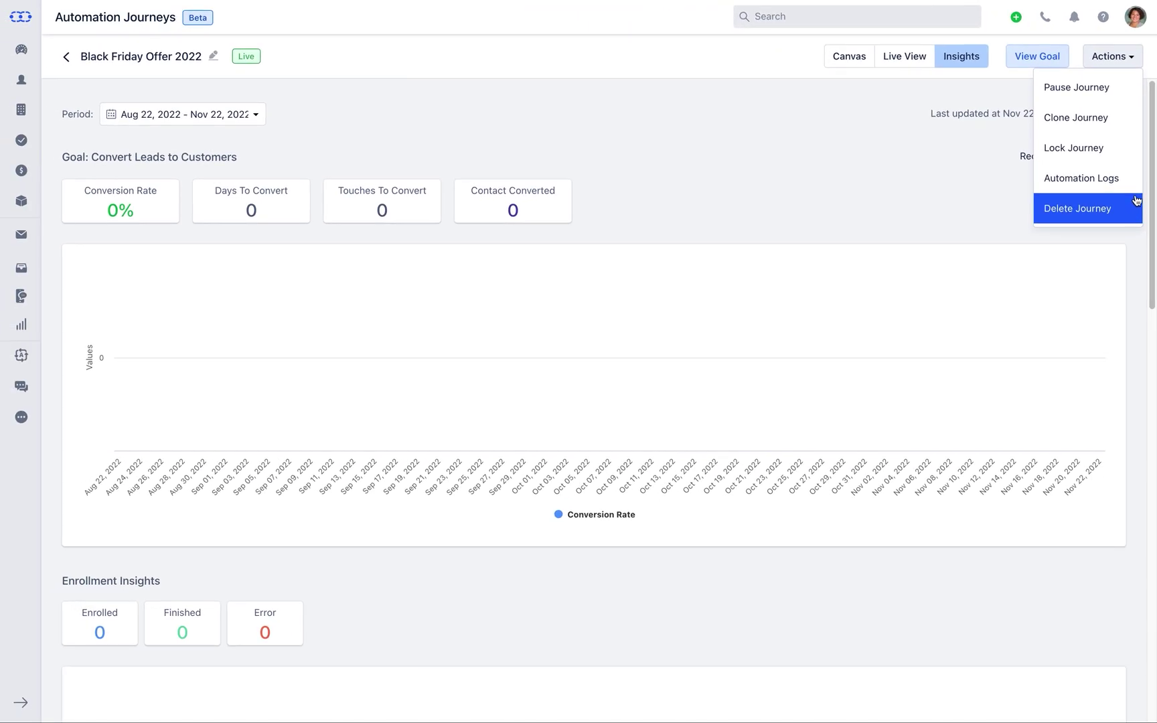
{"action": "left_click", "coordinate": [1137, 187]}
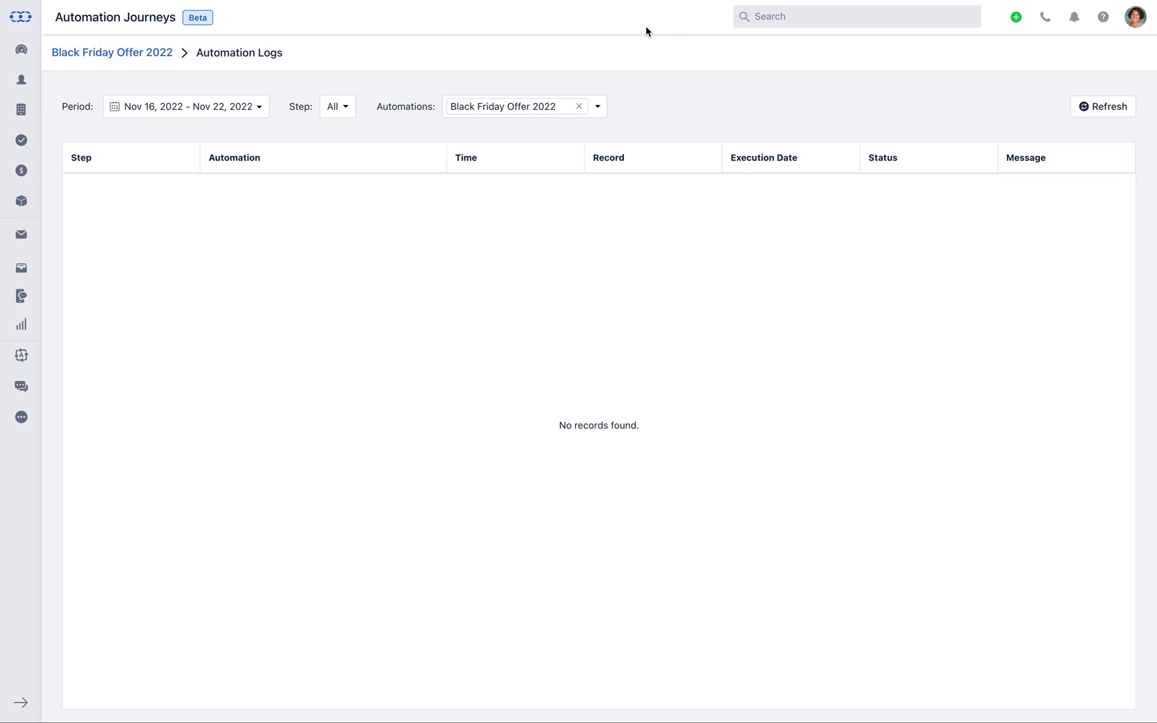
- Navigate from the logs back to the Automation Journeys list
{"action": "left_click", "coordinate": [119, 54]}
{"action": "left_click", "coordinate": [69, 59]}
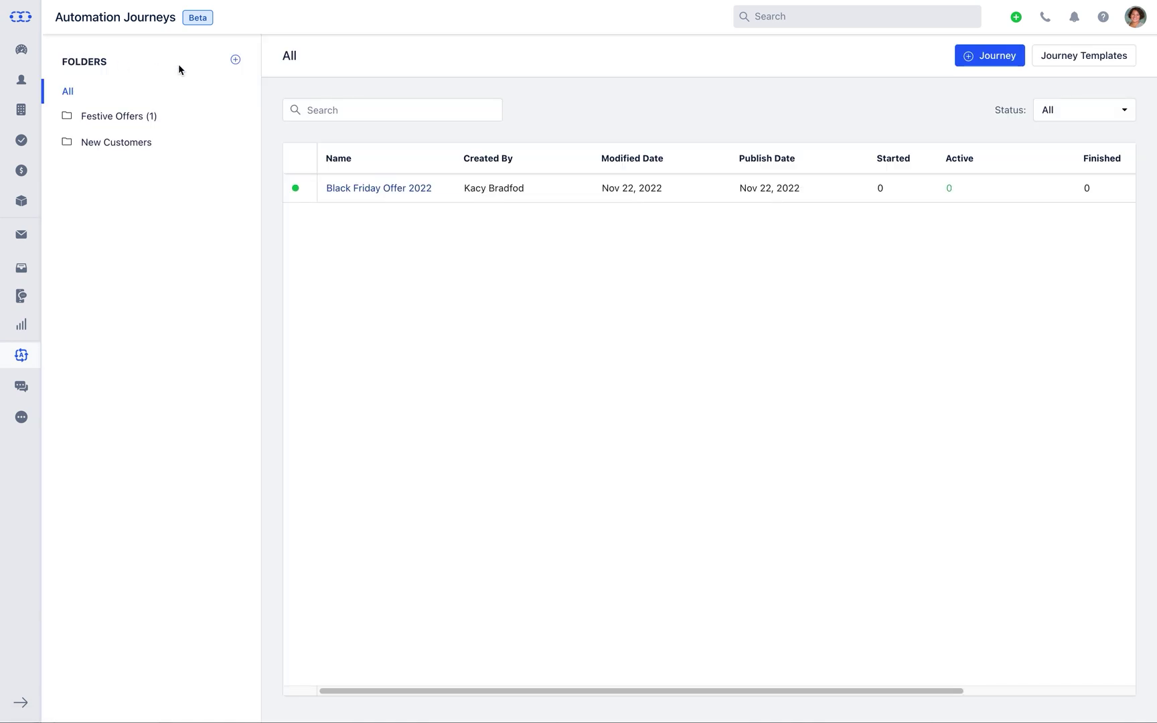
- Preview the 'Transitioning Contacts From Old to New Journeys' template from Journey Templates
{"action": "left_click", "coordinate": [1096, 66]}
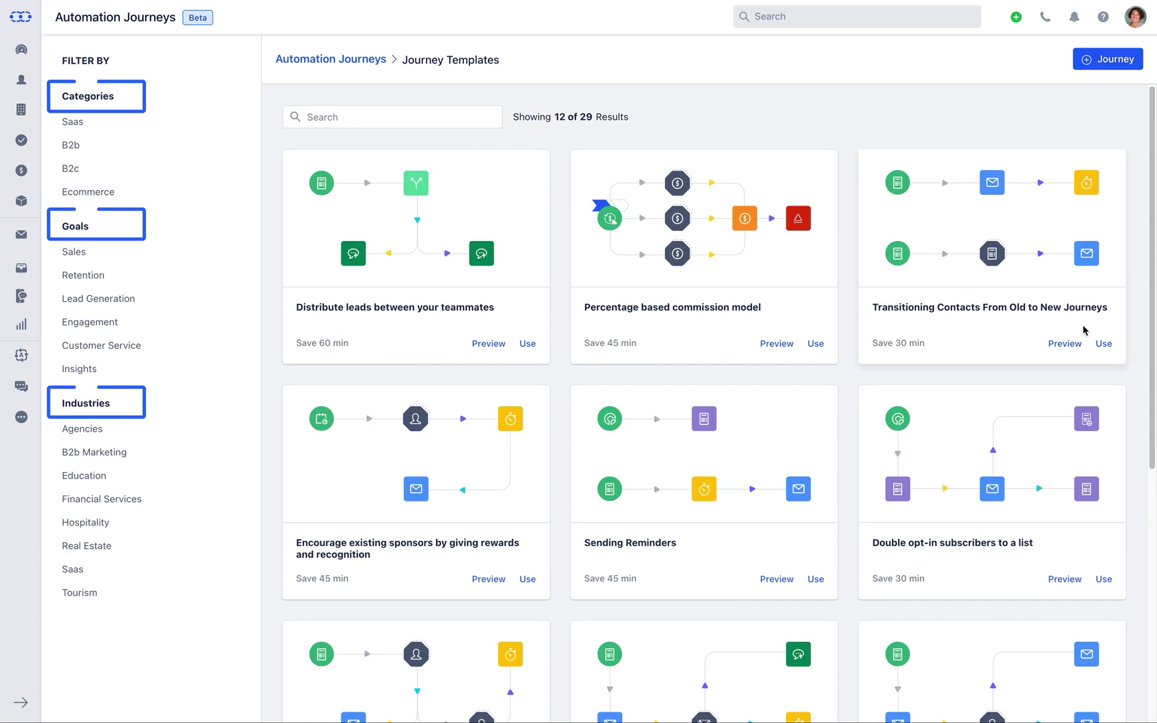
{"action": "left_click", "coordinate": [1066, 346]}
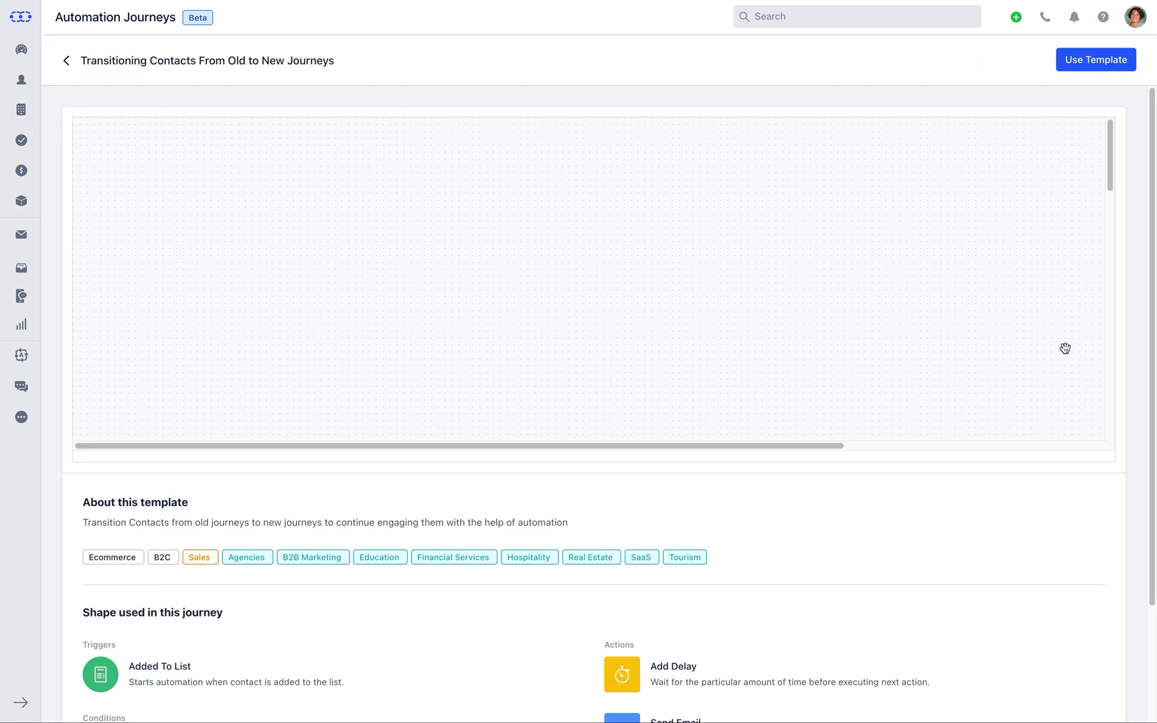